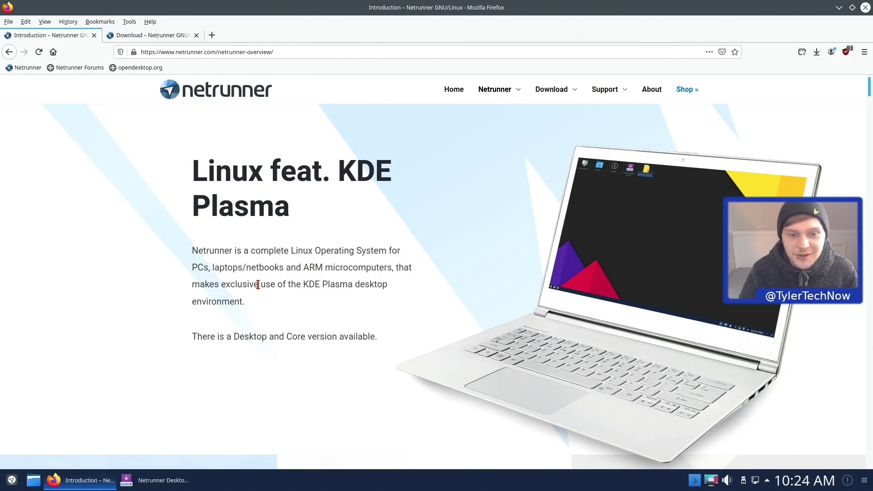
Examine the Desktop Version and Core Version descriptions on the Netrunner overview page.
scroll(258, 284, down, 6)
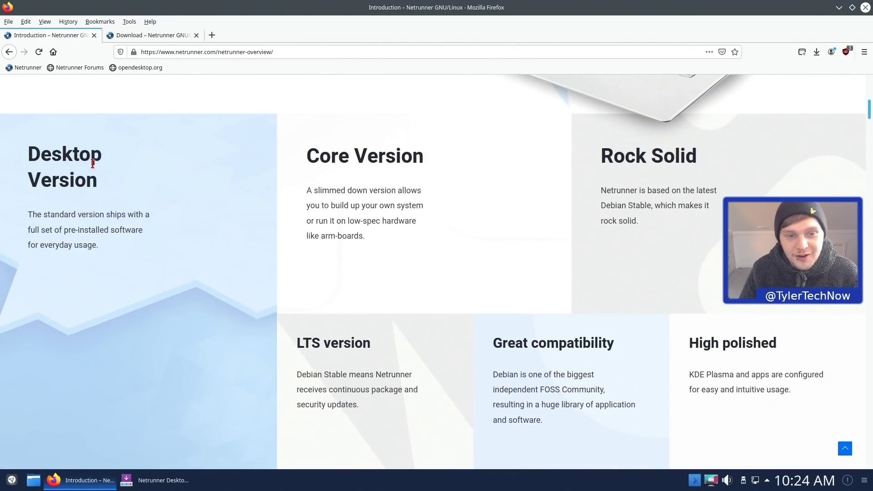
drag(27, 152, 94, 177)
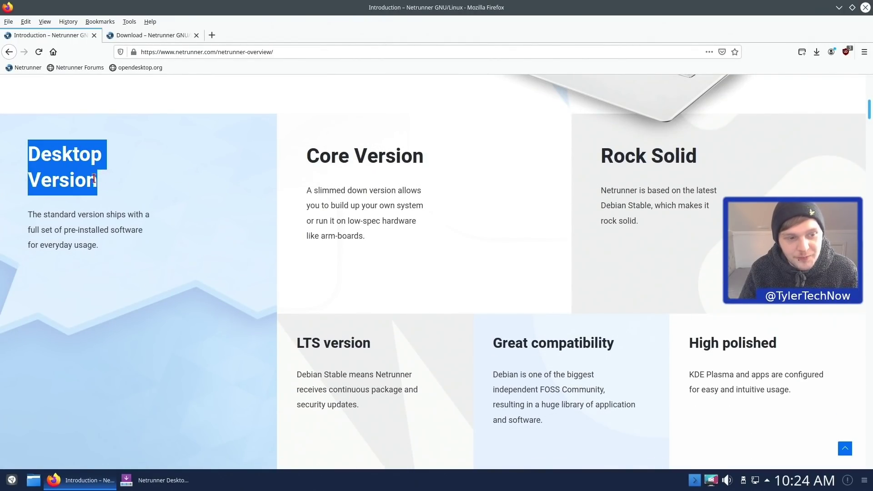
drag(81, 214, 132, 216)
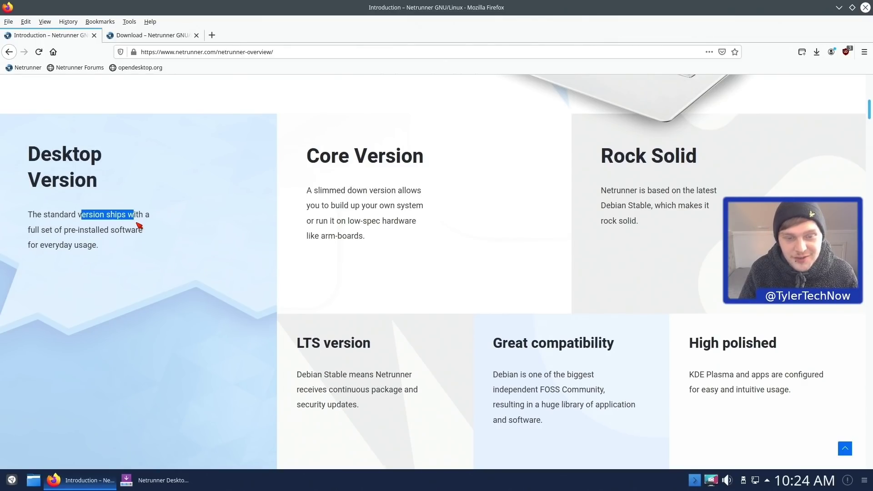
drag(308, 155, 402, 155)
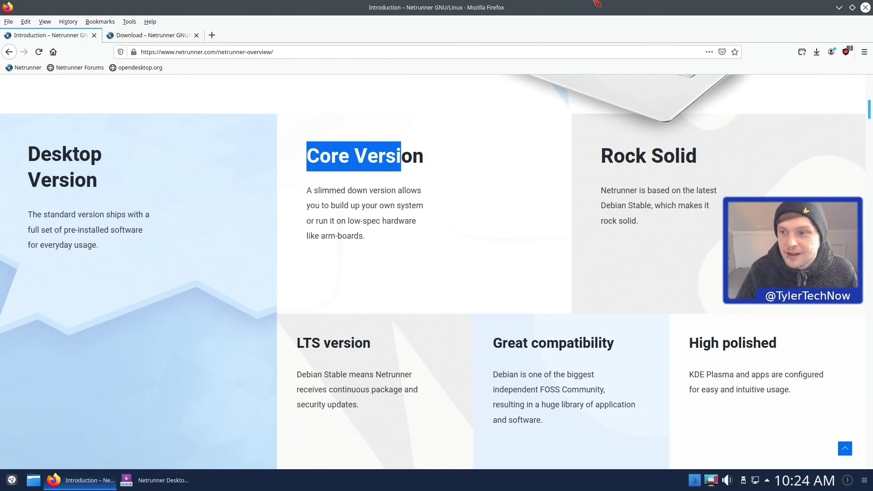
Review the minimum system requirements, including the RAM entry and the memory note for VirtualBox.
drag(869, 109, 869, 247)
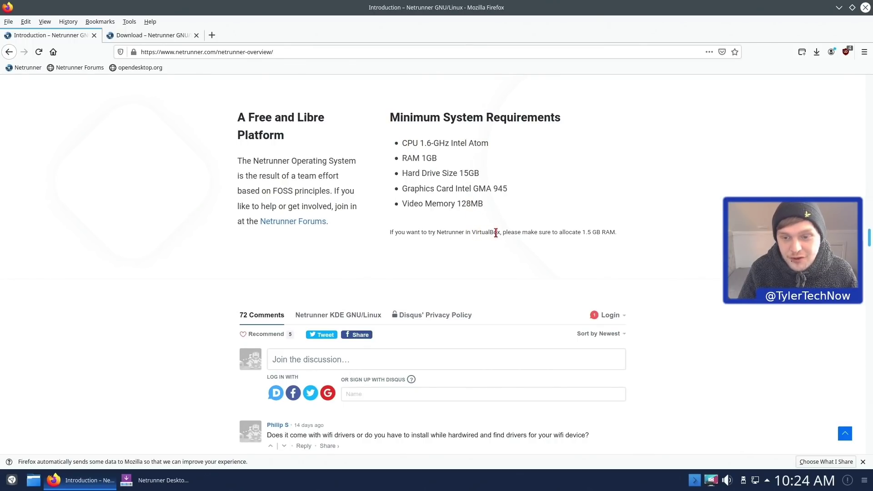
drag(582, 233, 620, 236)
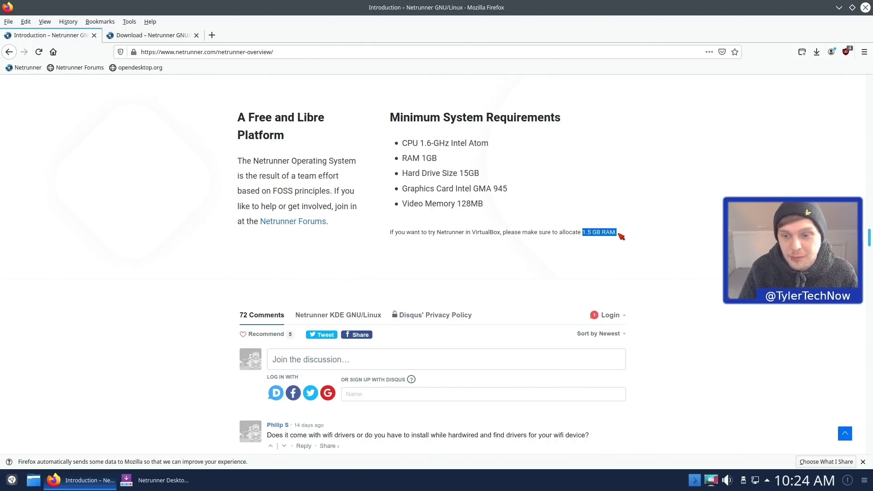
drag(438, 159, 403, 158)
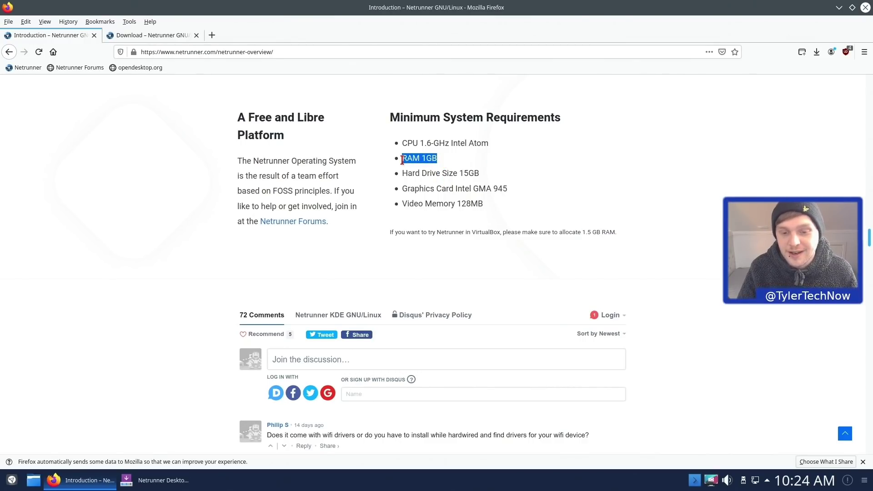
View the Netrunner download page, and close the browser along with all its tabs.
key(ctrl+Tab)
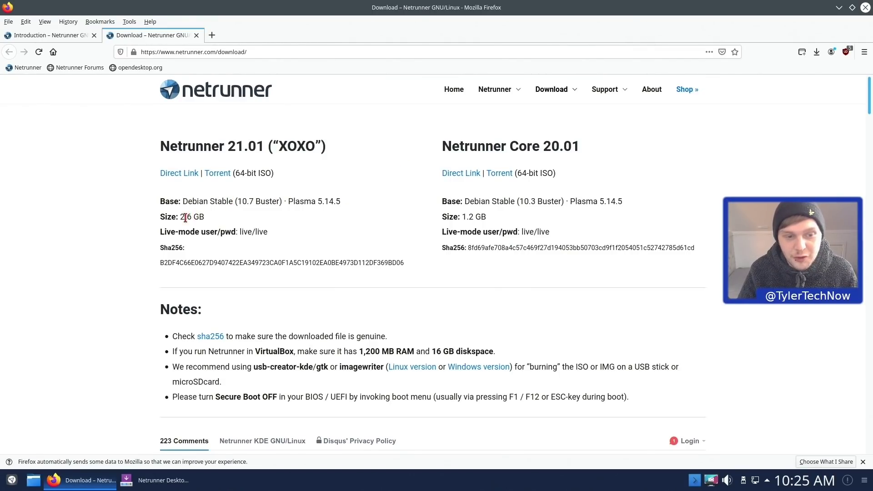
click(862, 8)
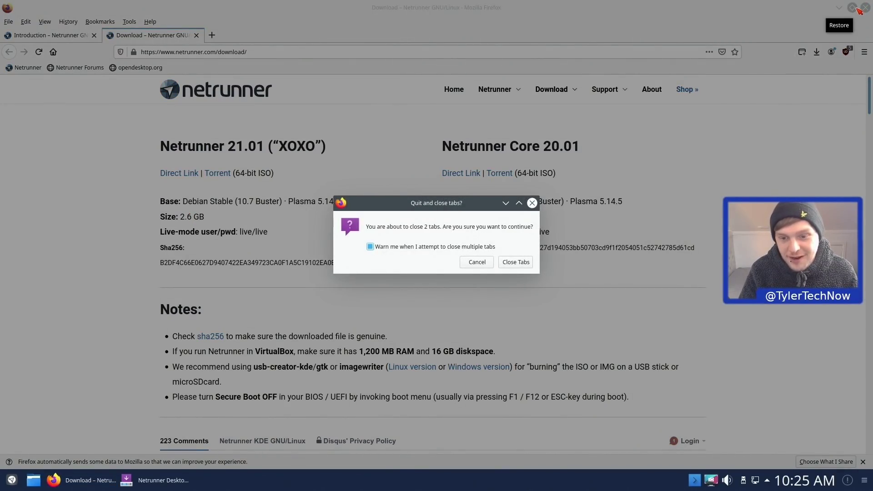
key(Return)
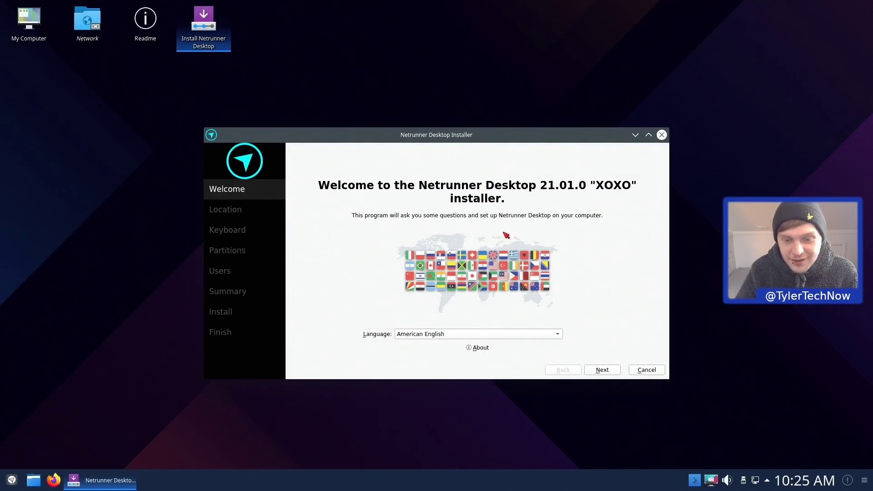
Set the installer language to British English (United Kingdom) and the location to Europe, London.
click(428, 335)
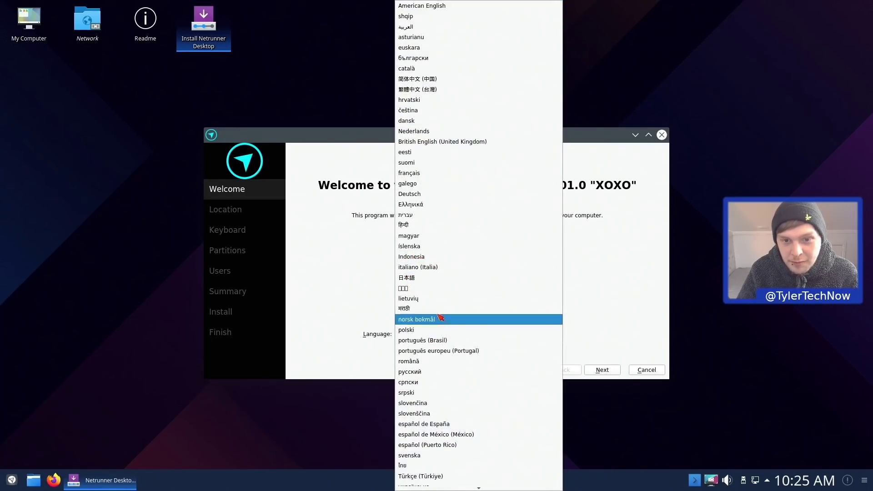
click(433, 142)
click(602, 370)
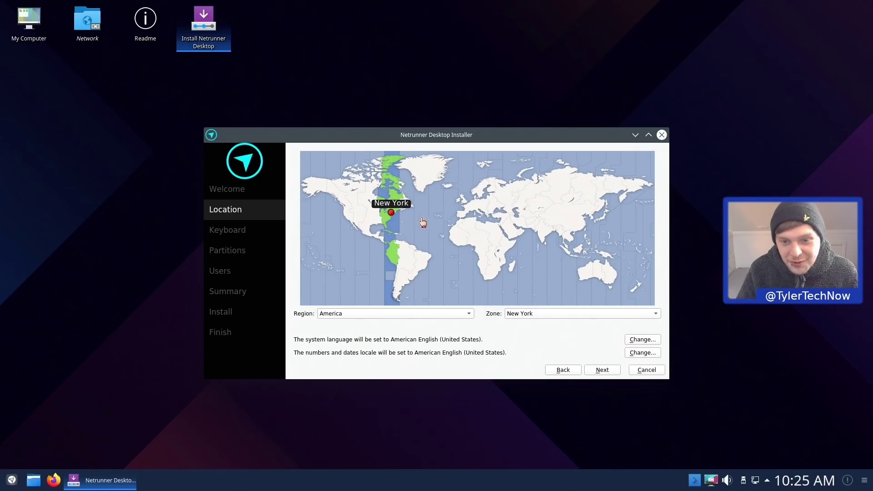
click(464, 204)
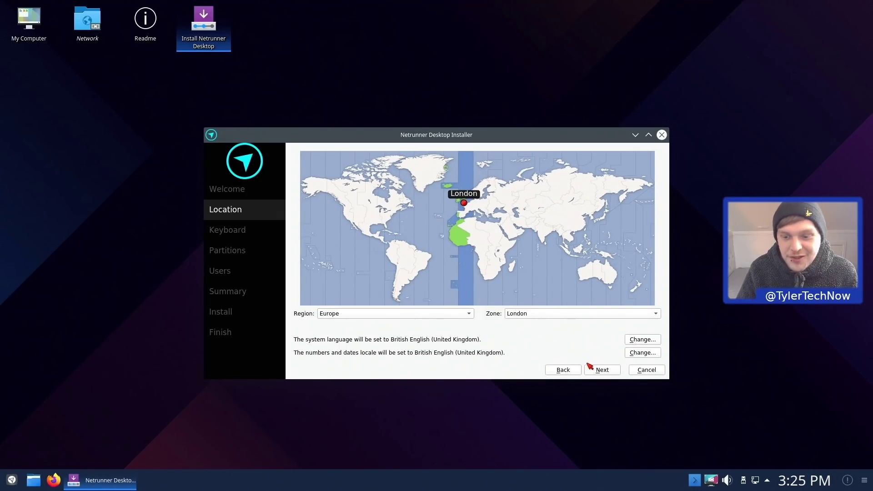
click(602, 370)
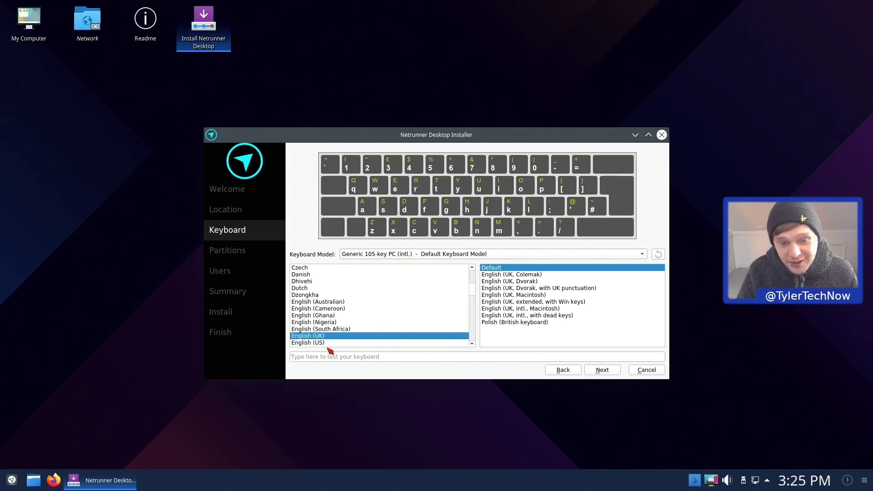
Test the English (UK) keyboard layout with the characters "~/" and accept the layout.
click(322, 357)
text(~/)
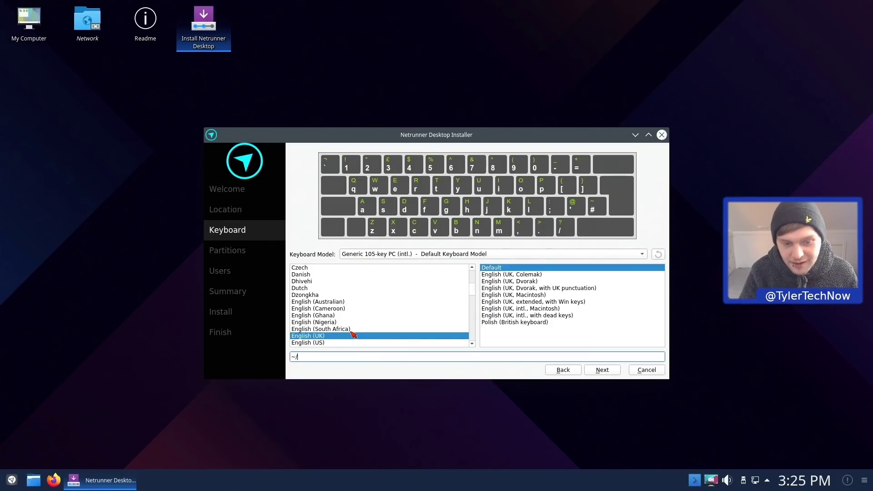
click(603, 369)
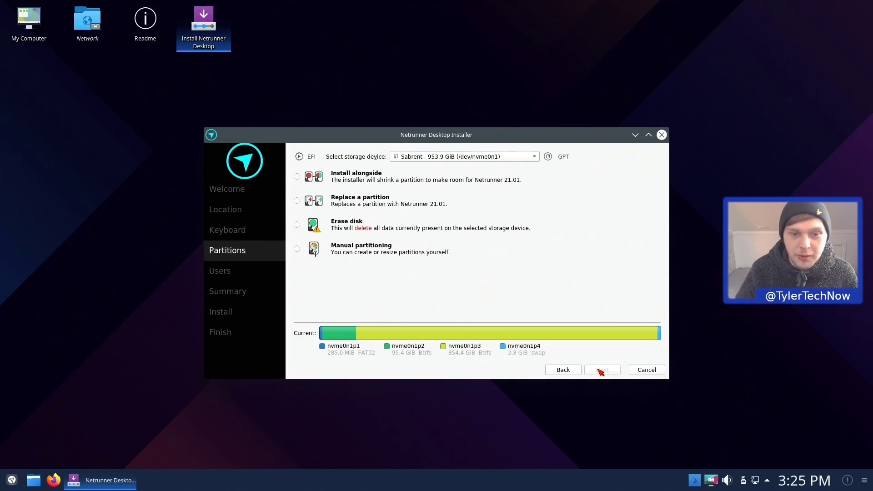
Select the ATA DREVO X1 SSD (/dev/sda) as storage device and choose to erase the disk for the installation.
click(419, 156)
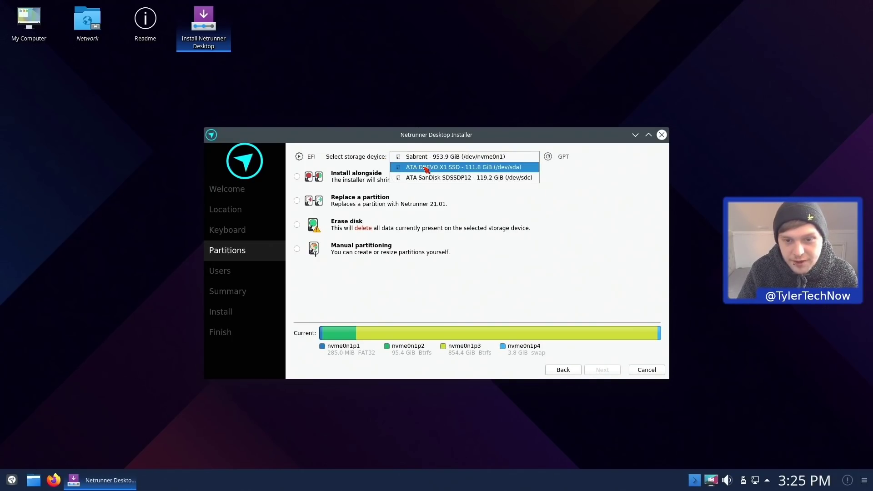
click(448, 168)
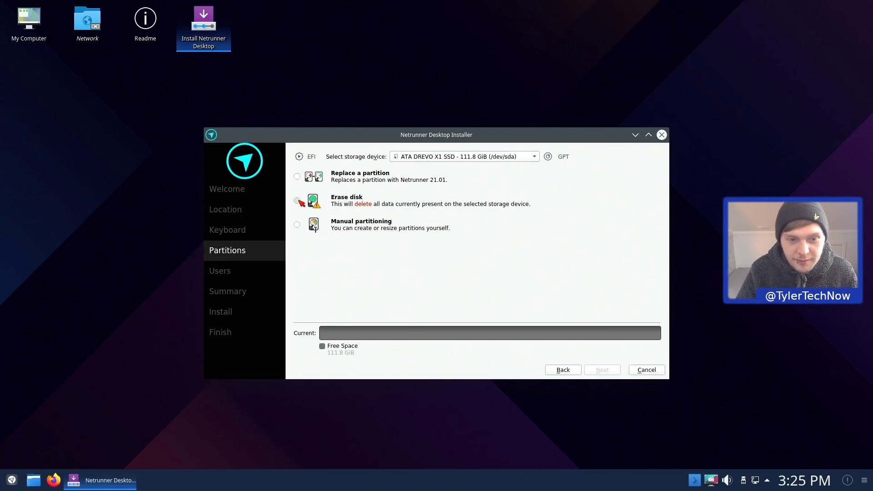
click(297, 200)
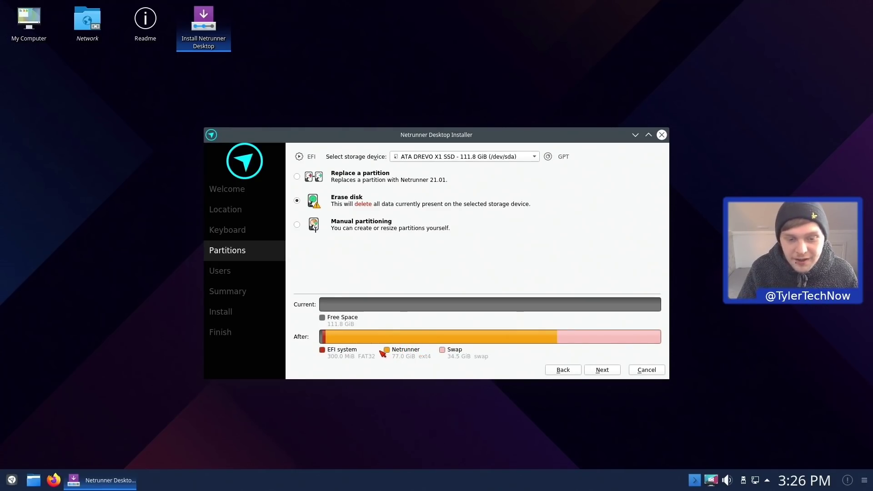
click(601, 370)
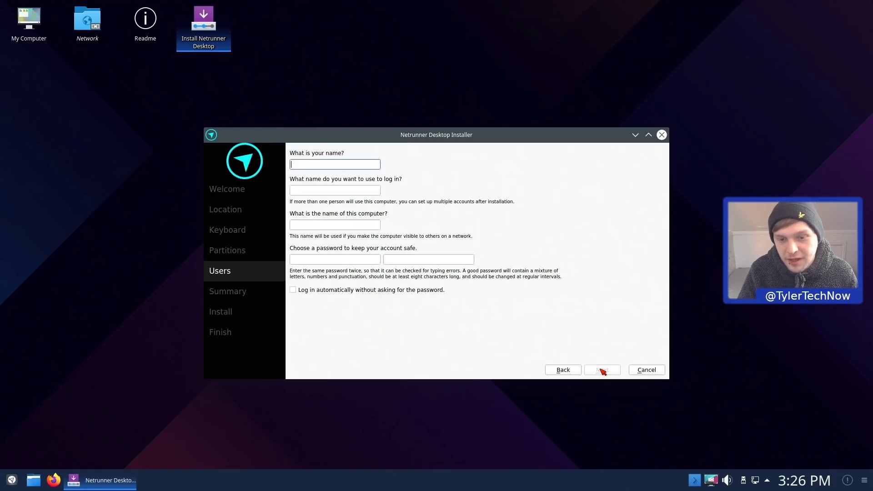
Enter the account holder's name and set the computer name to netrunner.
text(tyler)
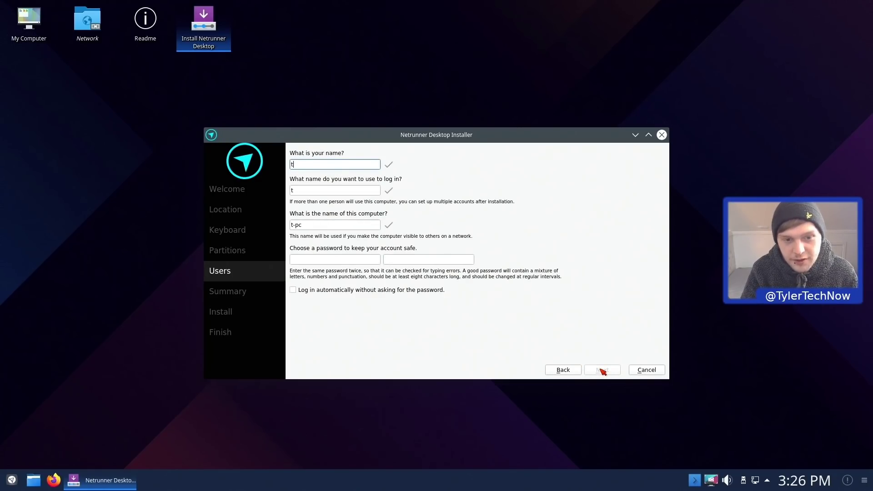
key(Tab)
key(Tab)
text(netrunner)
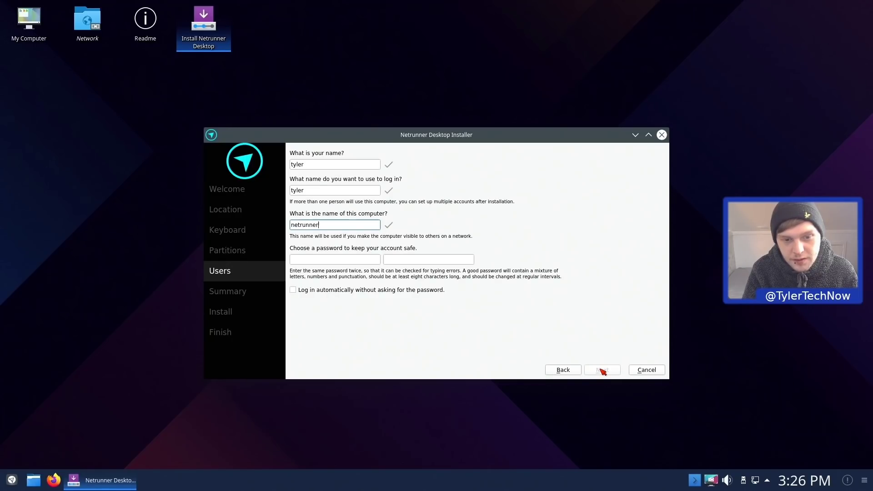
Enter and repeat the account password, and enable automatic login without asking for the password.
key(Tab)
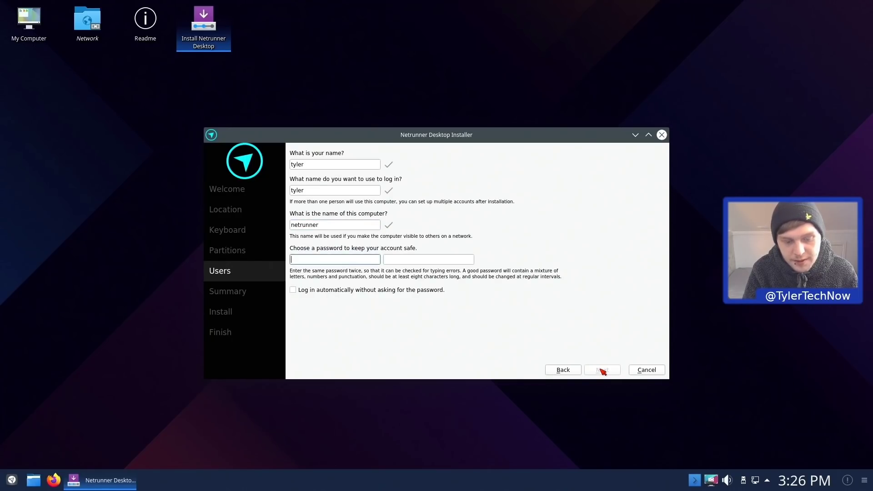
text(********)
key(Tab)
text(********)
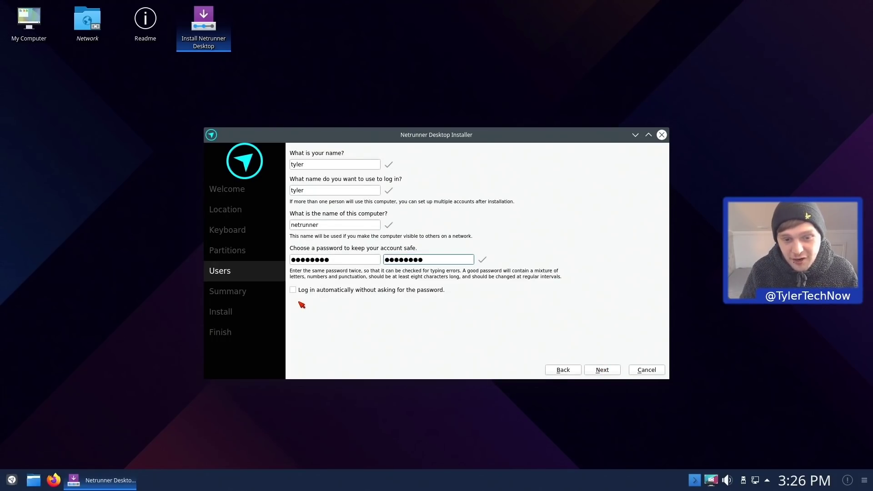
click(386, 291)
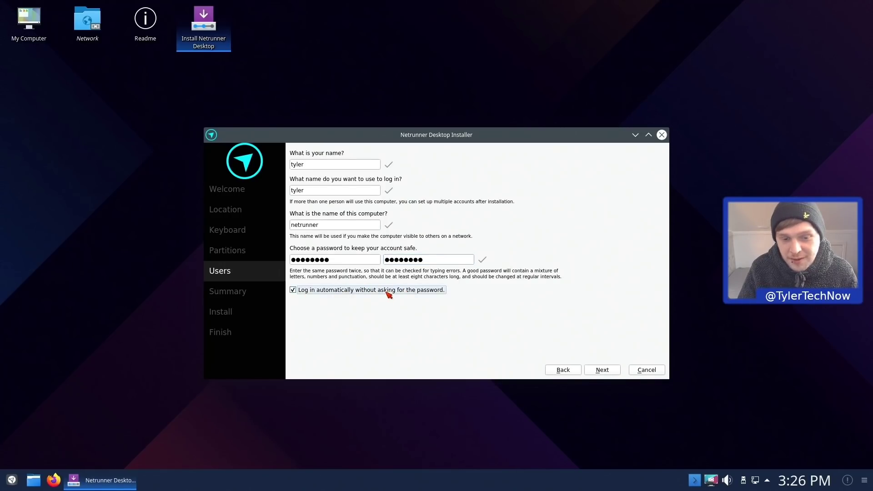
Accept the user settings and start the Netrunner installation from the summary.
click(602, 371)
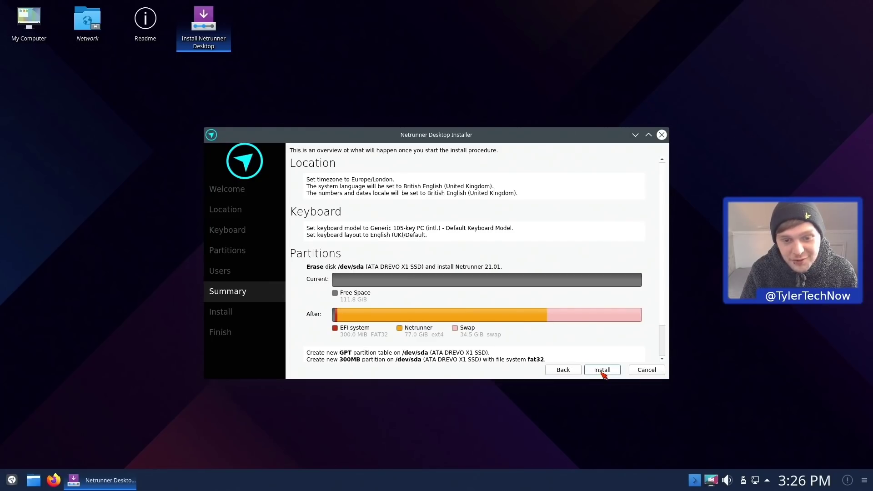
click(602, 371)
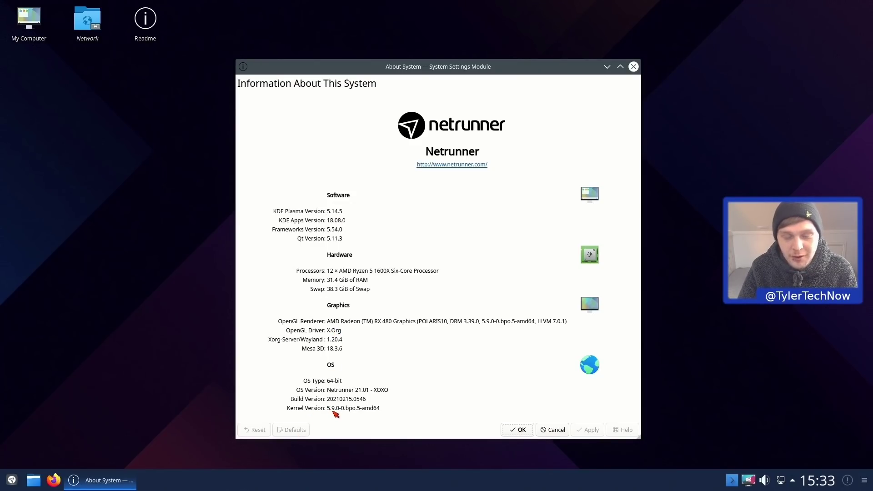
Close the system information window and enter the command "sudo apt update" in the drop-down terminal.
click(521, 430)
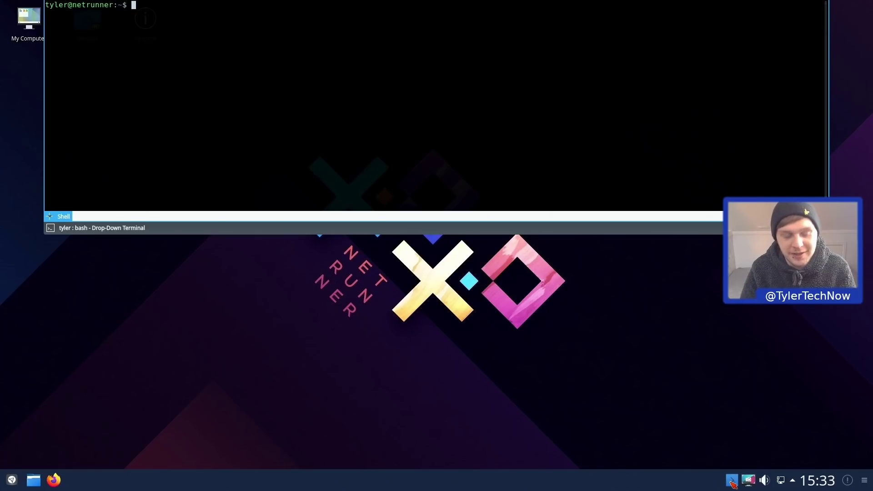
text(sudo apt update)
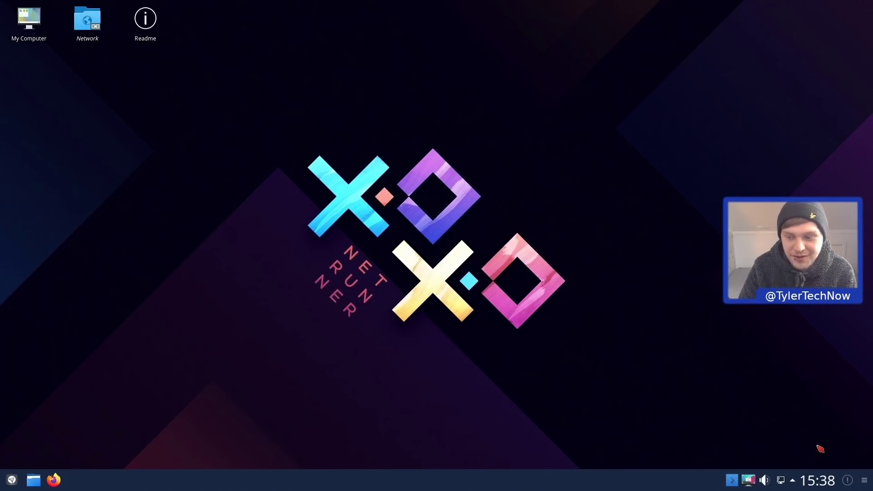
Examine the taskbar's edit options, the notifications, the calendar and the hidden status items.
click(865, 482)
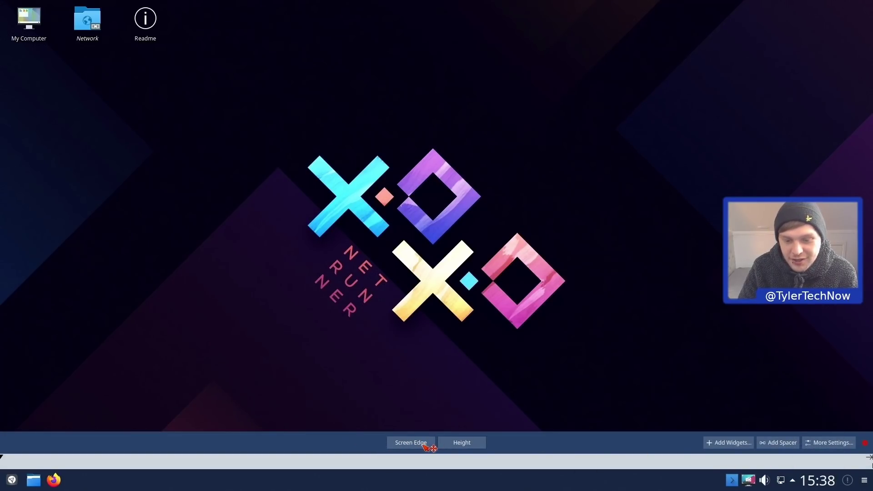
click(619, 372)
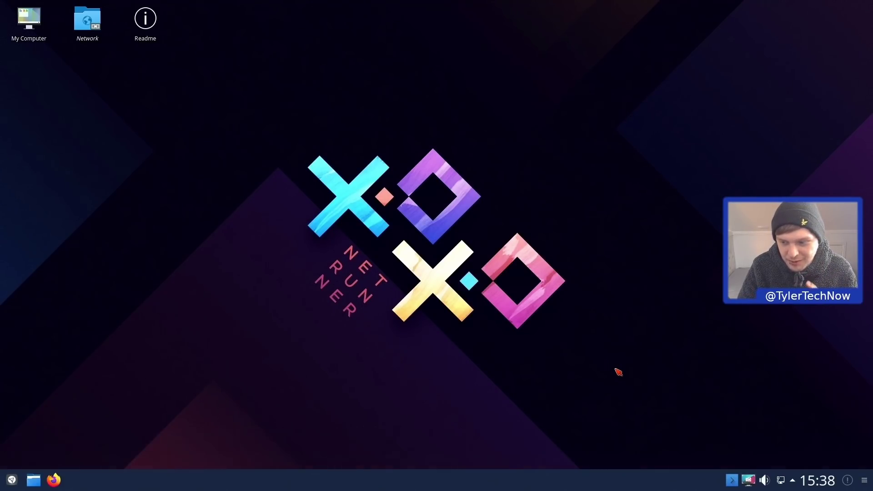
click(849, 483)
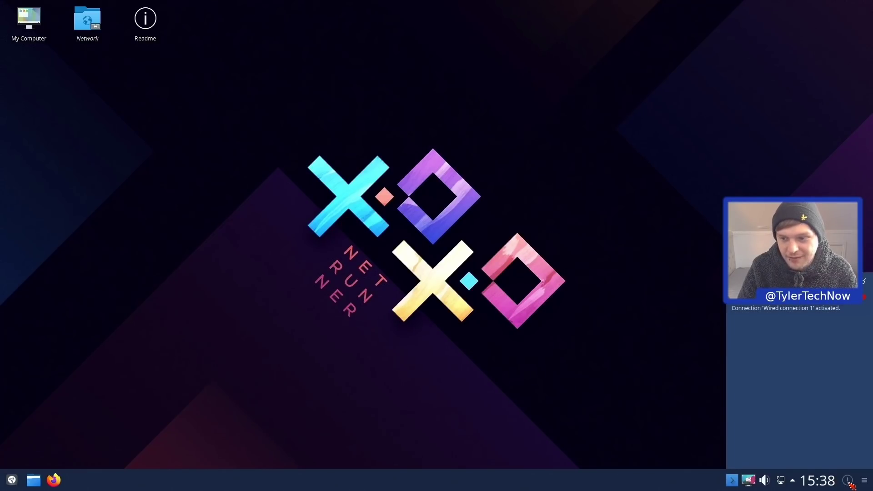
click(865, 283)
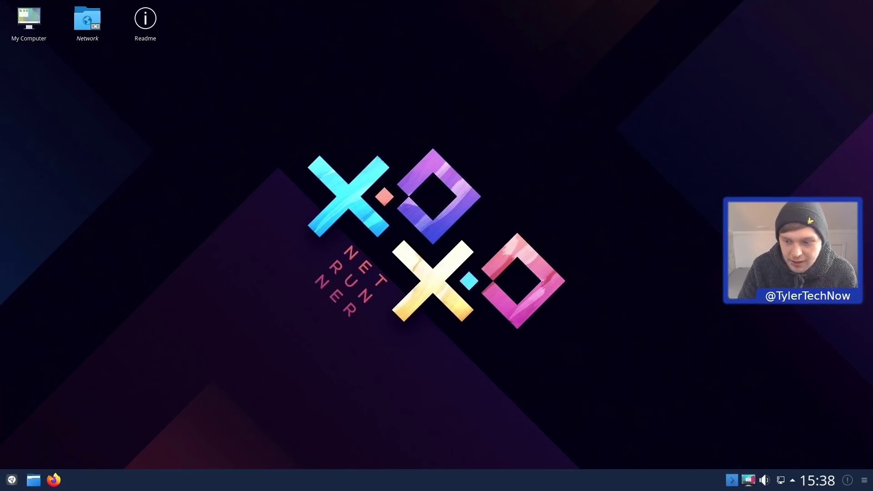
click(816, 487)
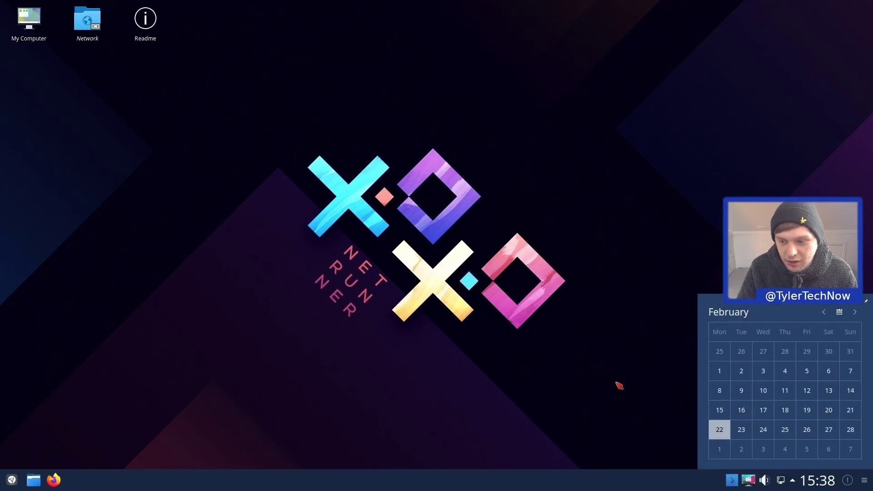
click(620, 385)
click(793, 481)
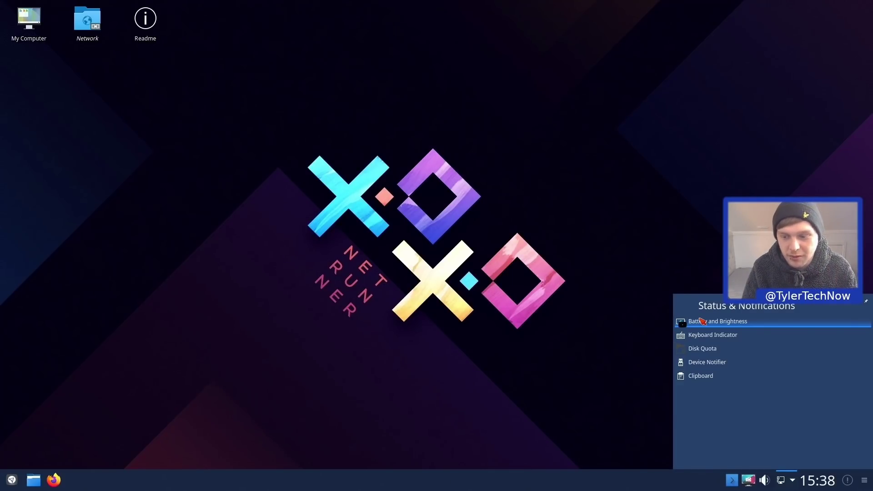
Dismiss the status overview, capture the full screen with Spectacle and save the screenshot.
click(635, 290)
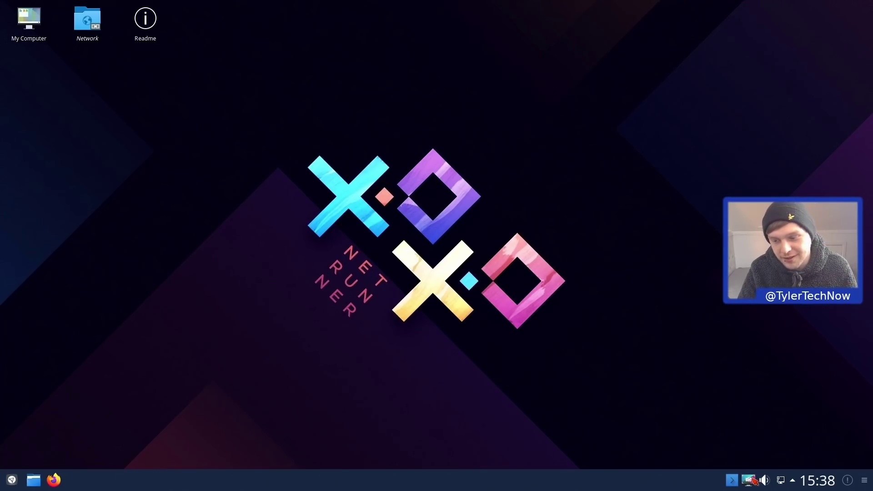
click(753, 480)
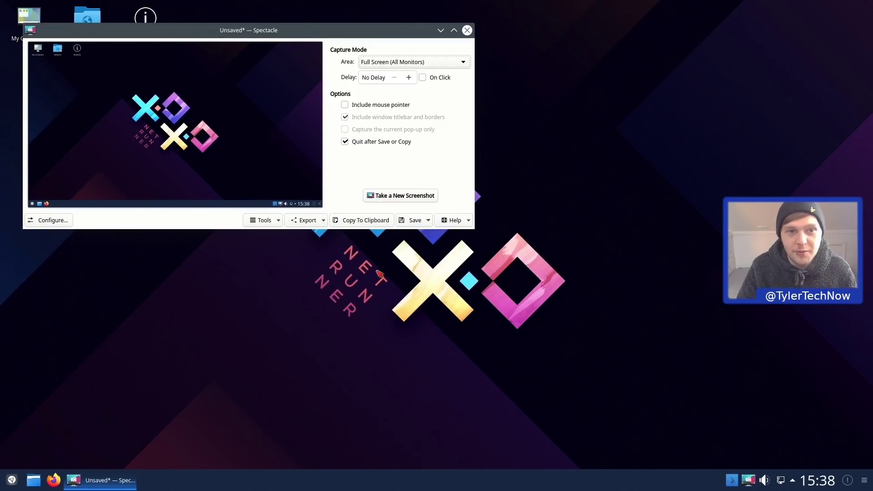
drag(234, 36, 323, 69)
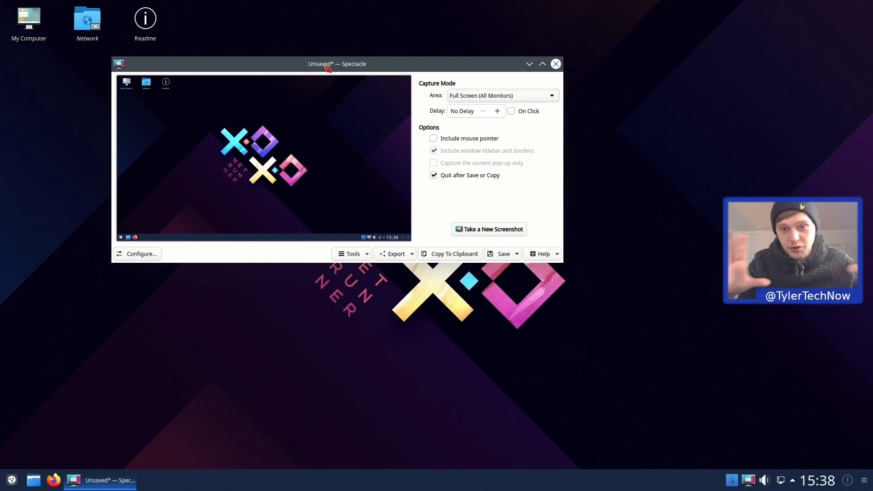
click(504, 255)
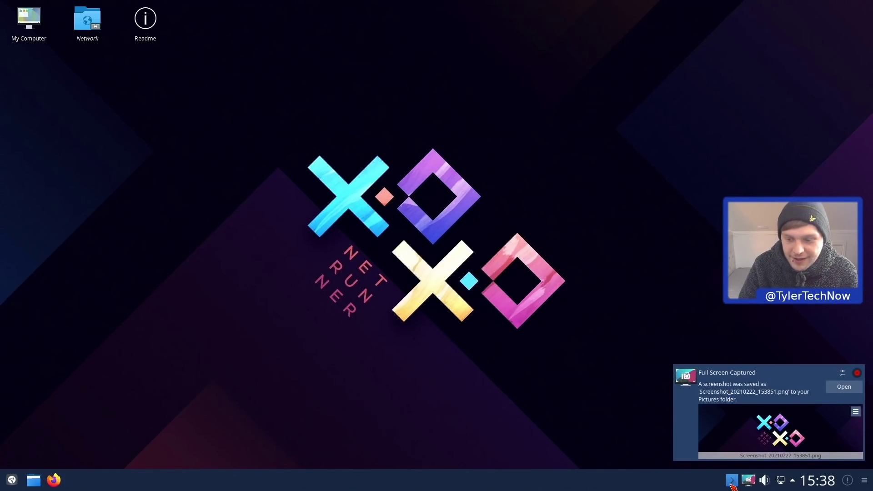
Install htop in the drop-down terminal with "sudo apt install htop", authenticating with the account password.
click(731, 480)
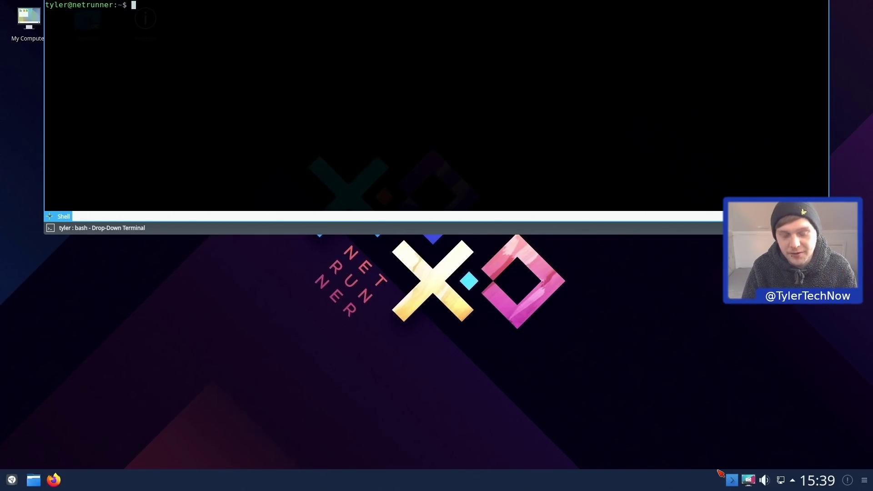
text(sudo apt)
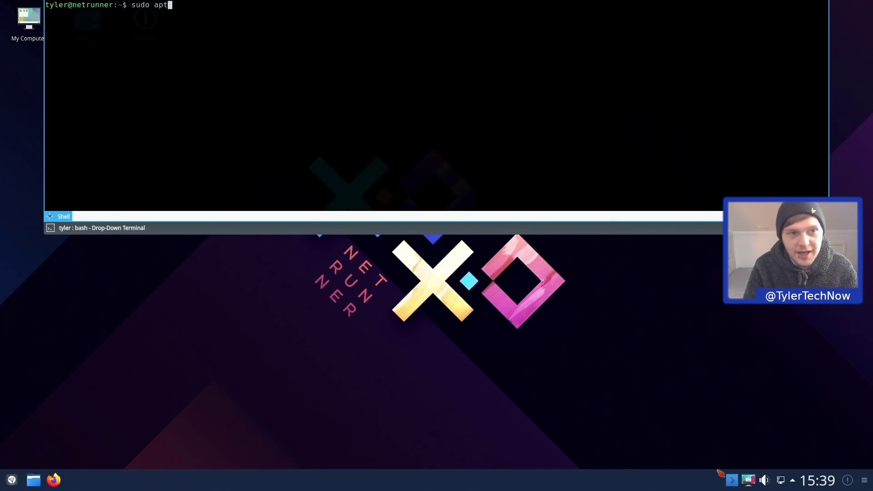
text( install htop)
key(Return)
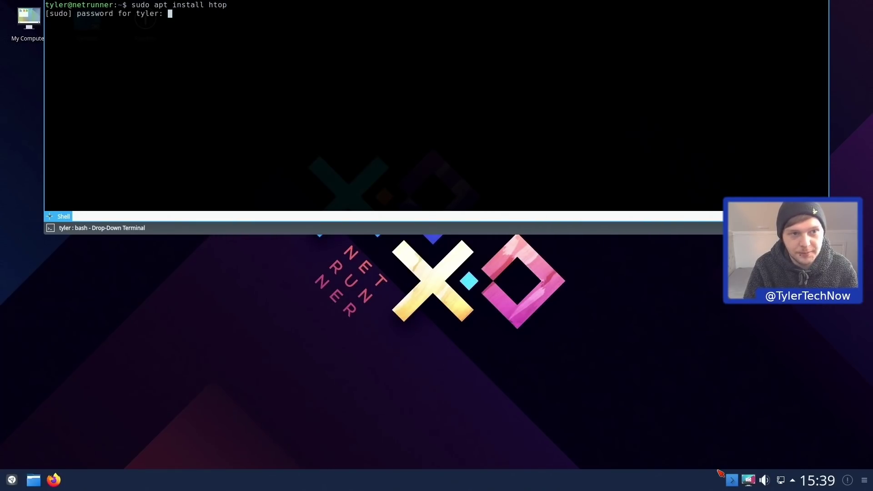
key(Return)
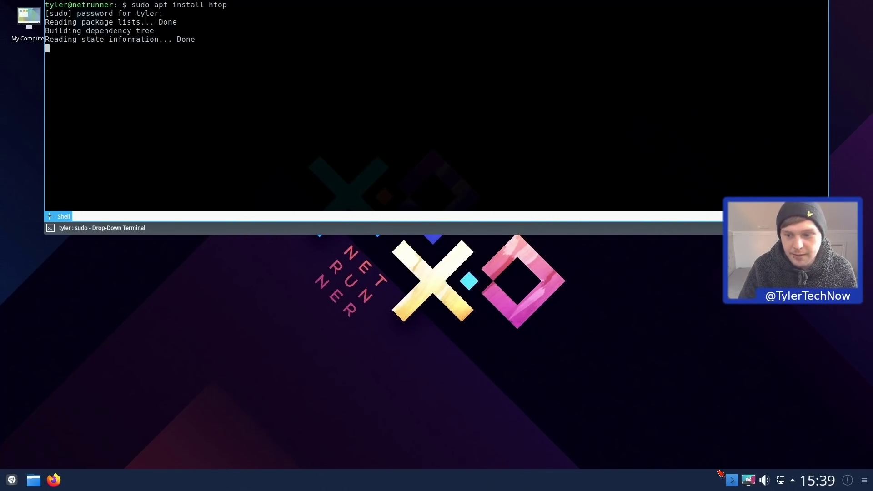
Hide and reopen the drop-down terminal and run "htop" in it to view resource usage.
click(732, 480)
click(732, 480)
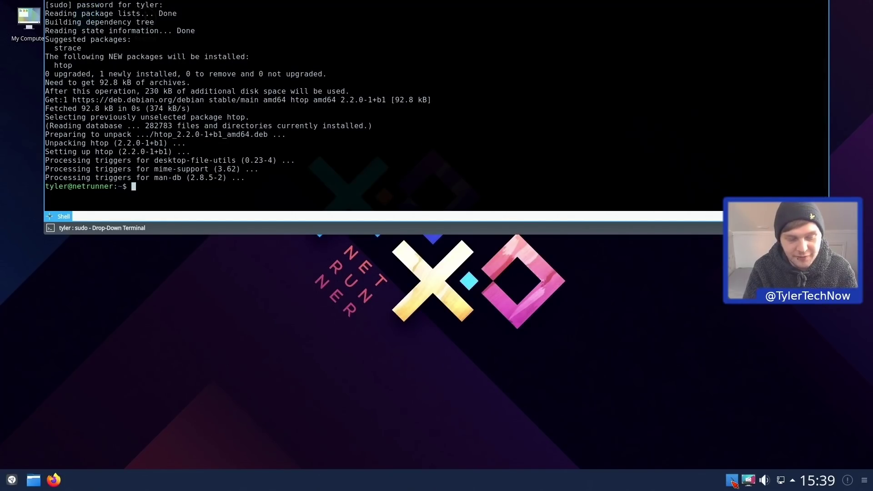
text(htop)
key(Return)
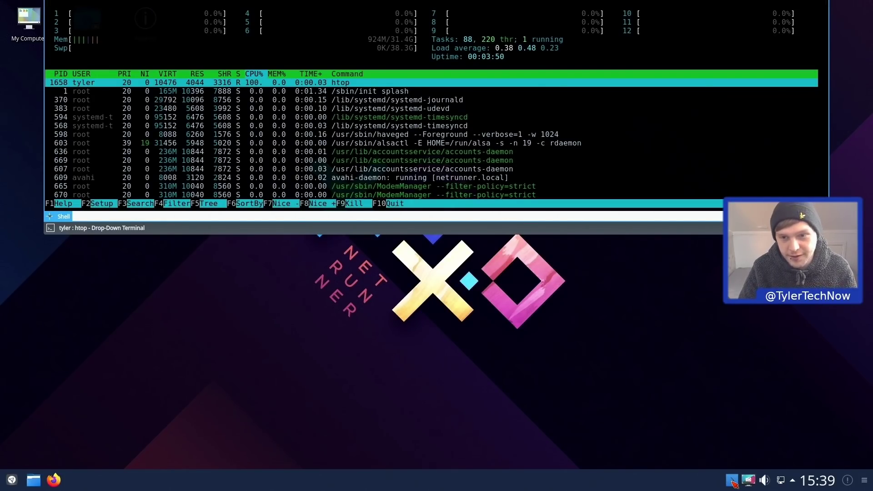
Toggle the drop-down terminal running htop repeatedly to watch its slide animation, and leave it hidden.
click(731, 480)
click(732, 480)
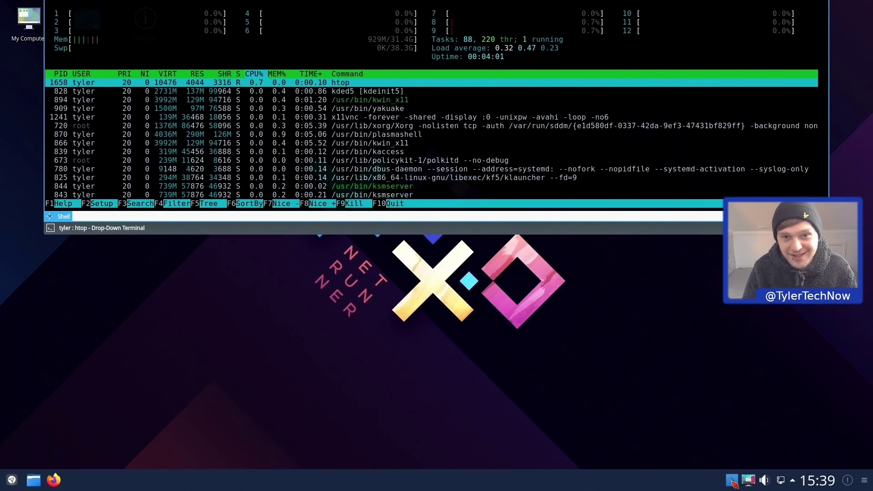
click(732, 483)
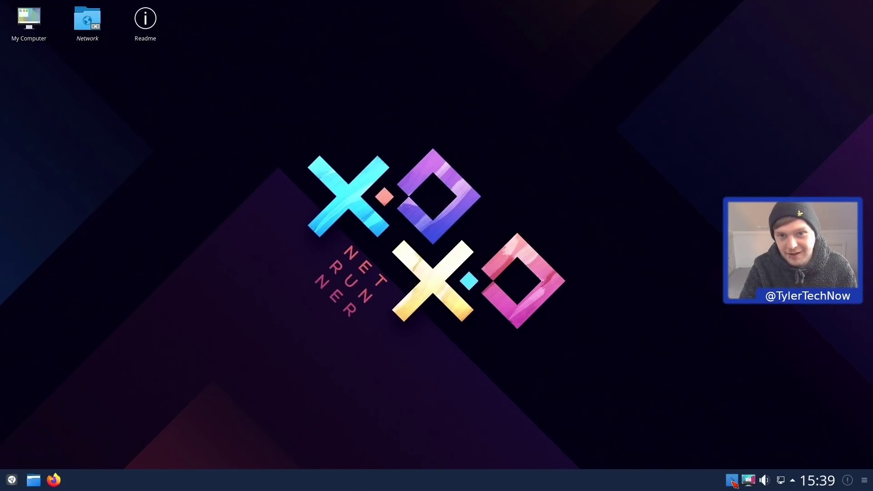
click(732, 482)
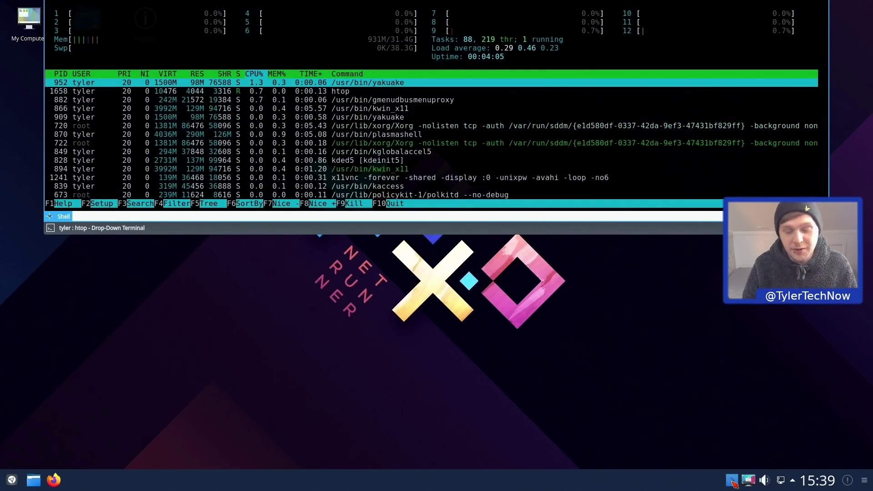
click(732, 483)
click(732, 483)
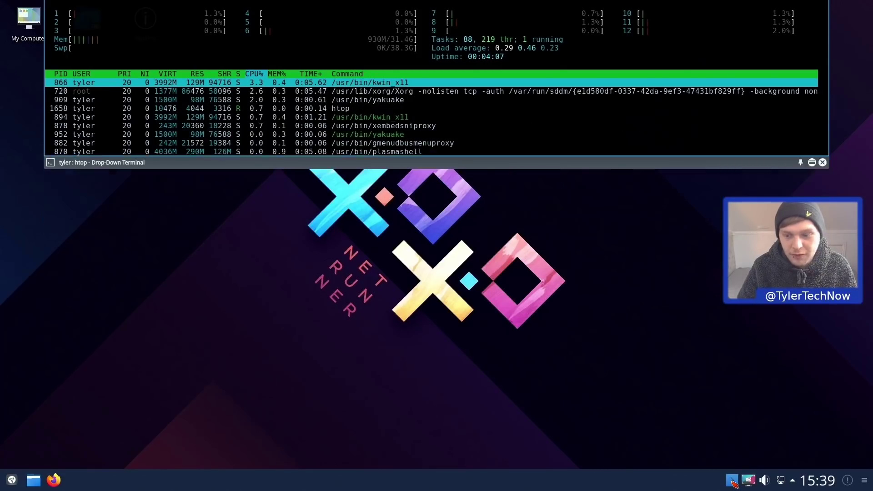
click(732, 483)
click(733, 483)
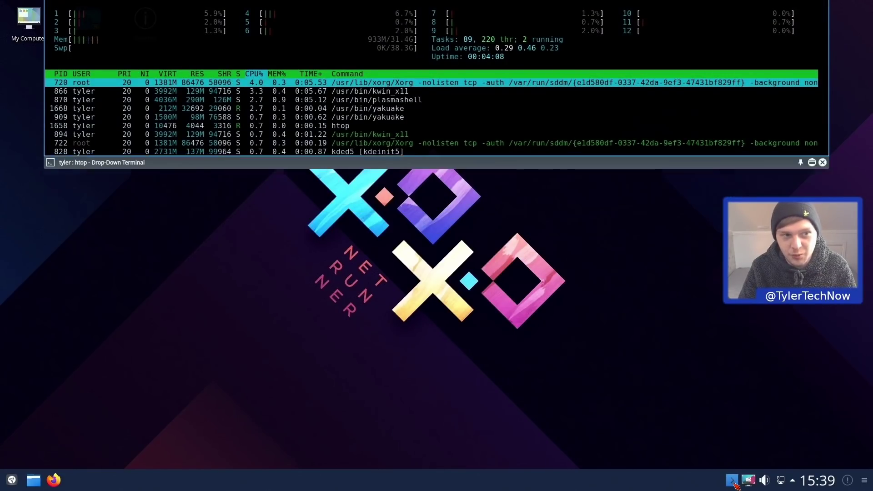
click(733, 483)
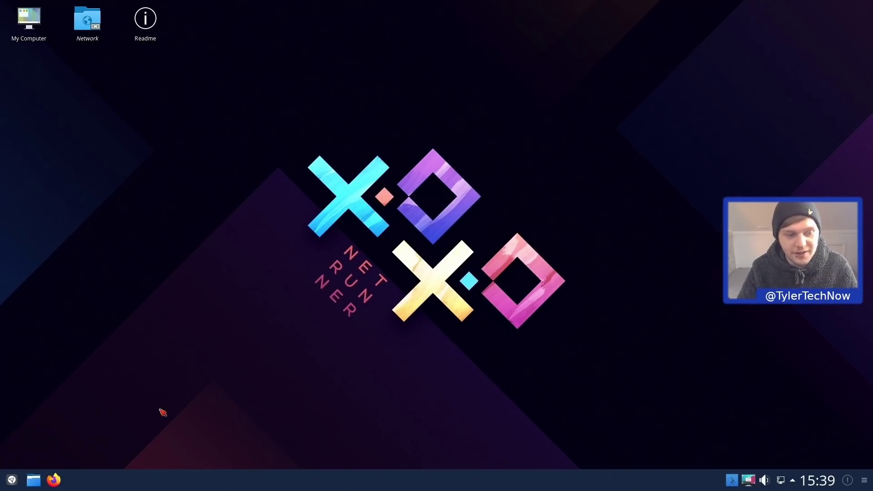
Open Firefox, accept Google's consent notice, and view the browser's version information before closing it.
click(54, 485)
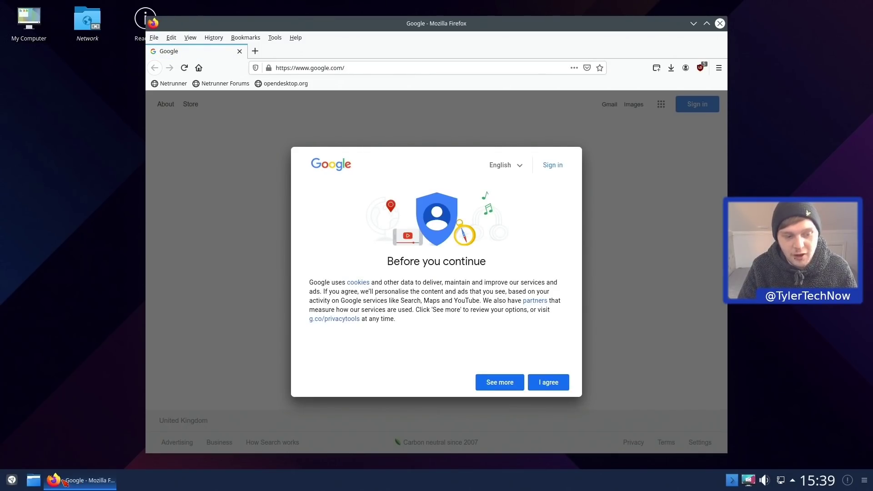
click(558, 383)
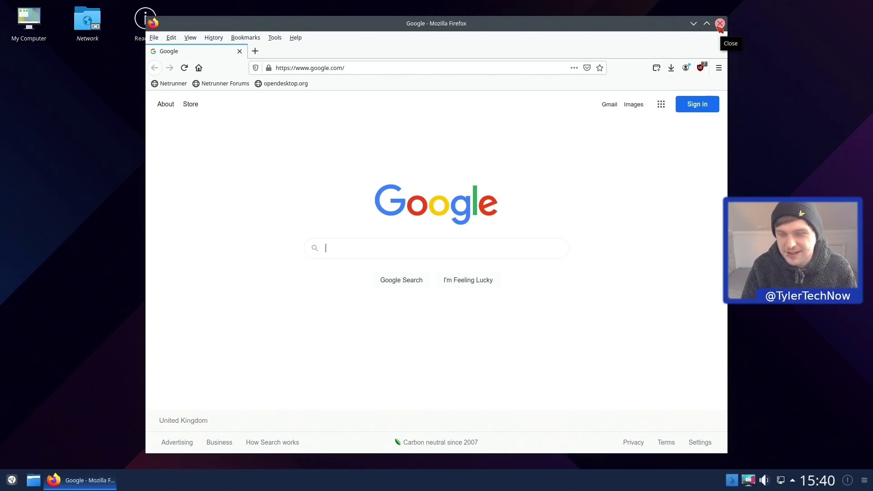
click(719, 68)
click(636, 331)
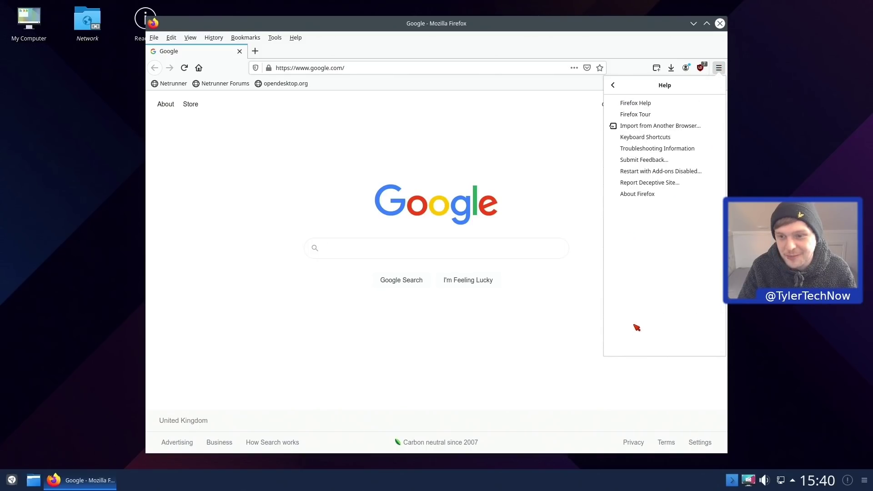
click(639, 193)
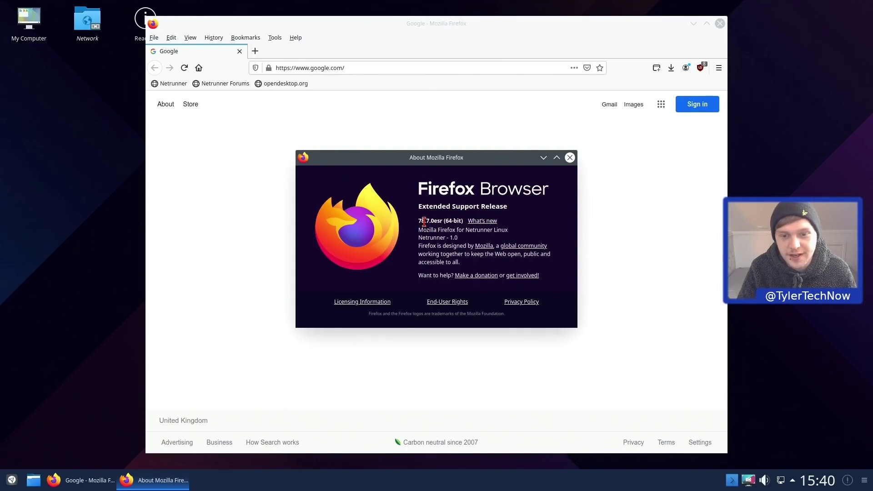
click(569, 157)
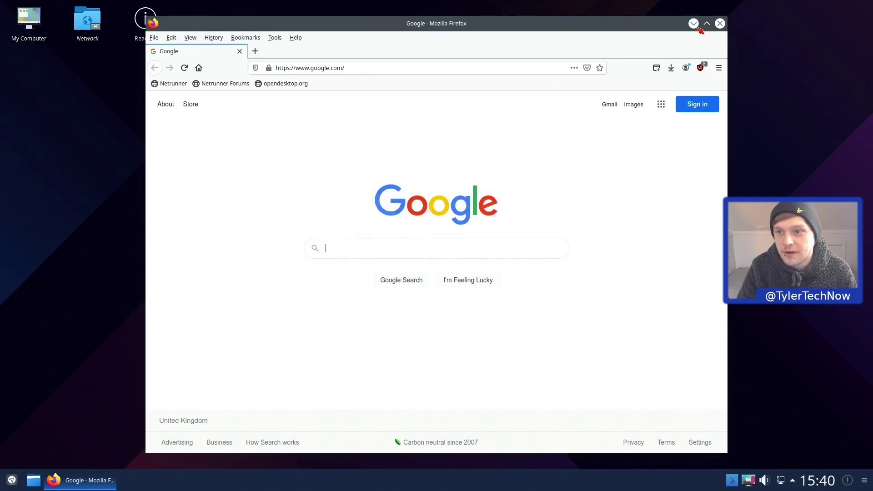
click(721, 23)
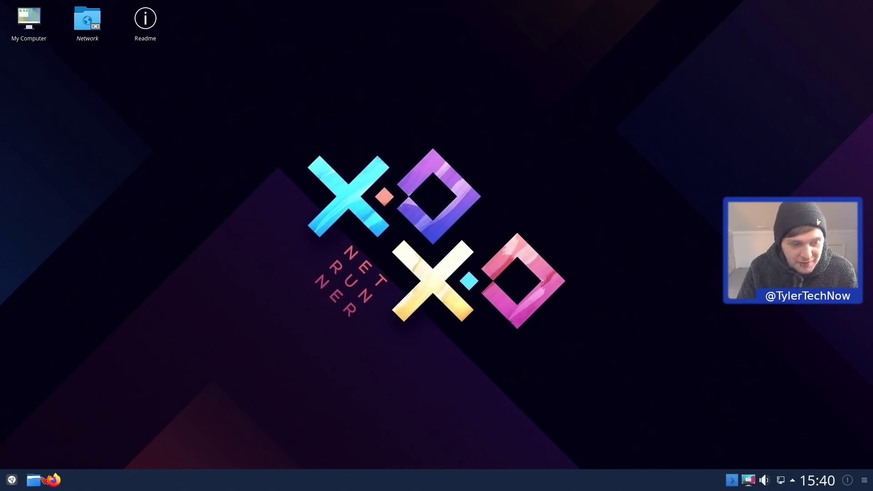
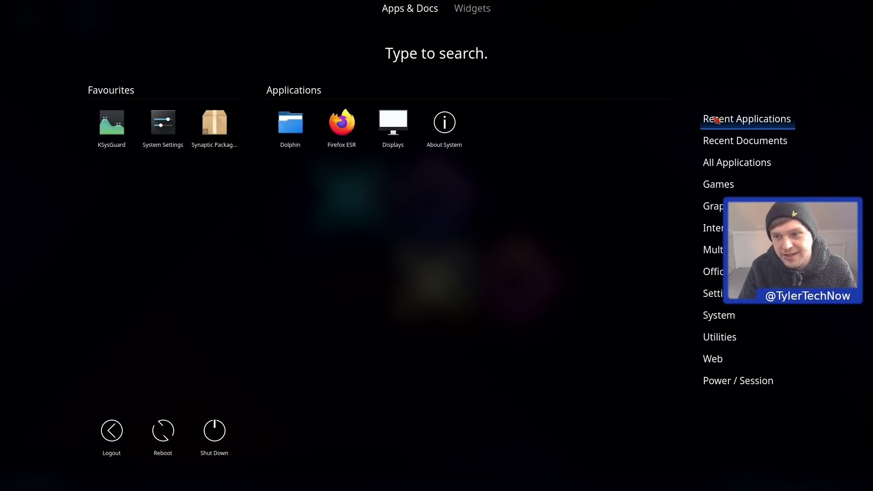
Browse Recent Documents and All Applications in the full-screen application dashboard, and leave the dashboard.
click(728, 141)
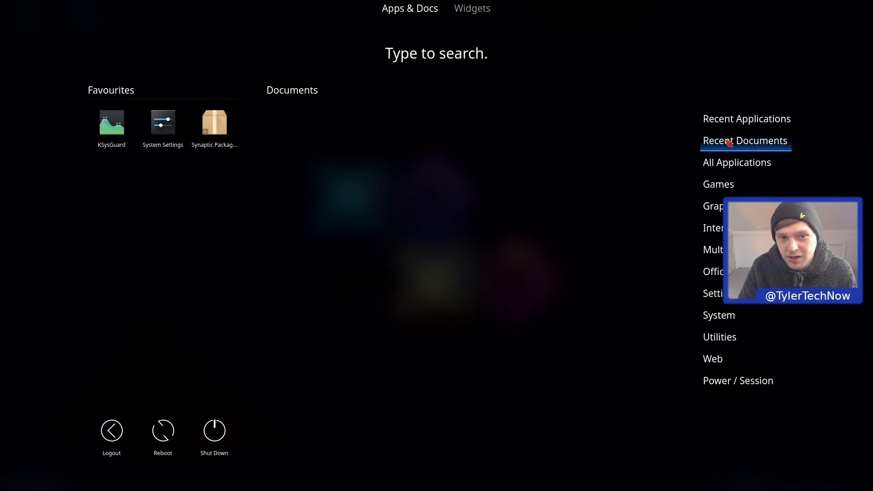
click(725, 164)
scroll(458, 219, down, 3)
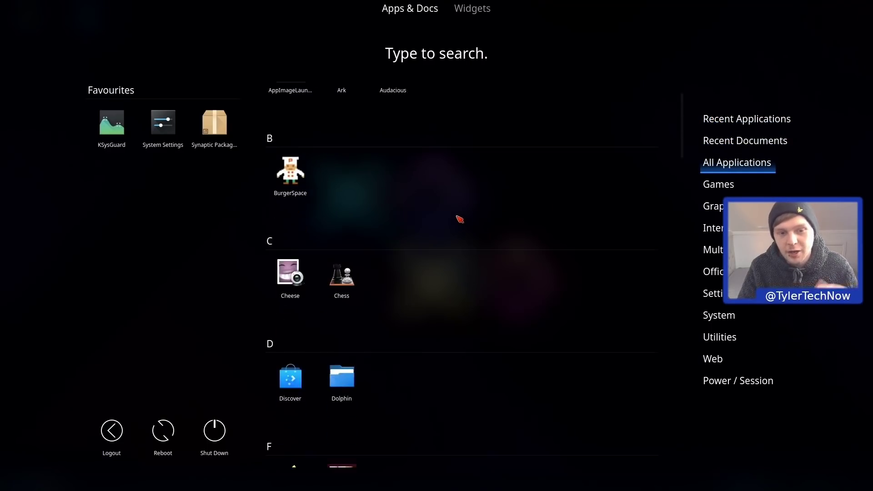
scroll(455, 225, down, 3)
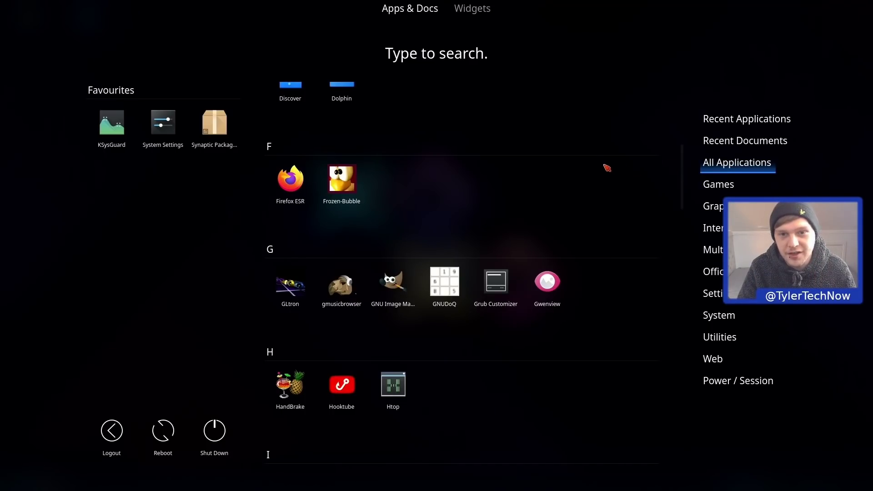
click(447, 54)
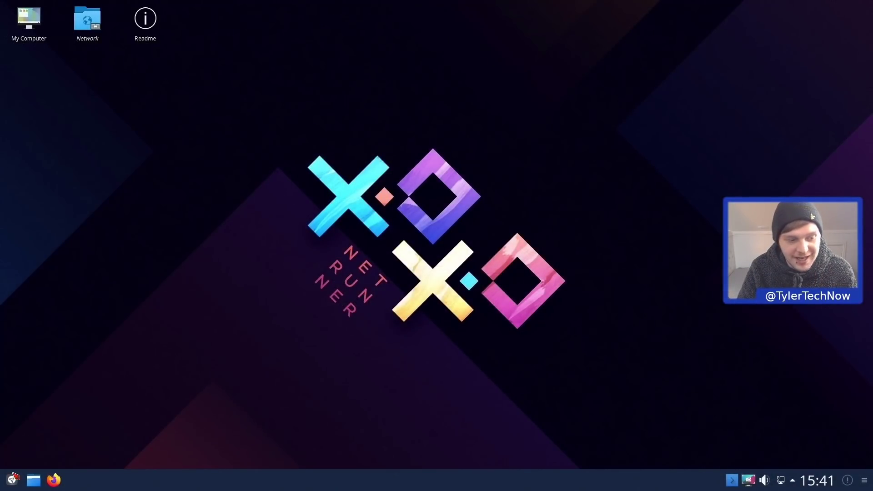
Search the application dashboard for "fire" and launch Firefox ESR from the results.
click(13, 477)
text(fire)
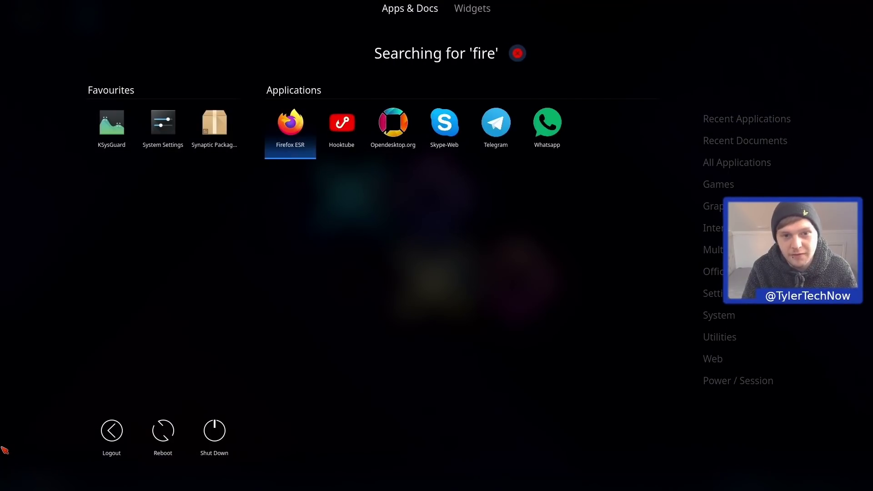
key(Return)
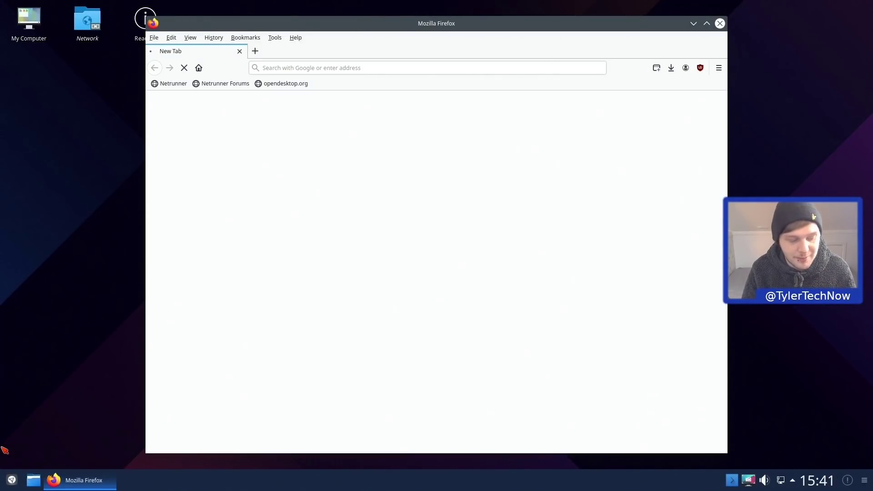
Look over the available widgets in the application dashboard, leave it, and close Firefox.
key(super)
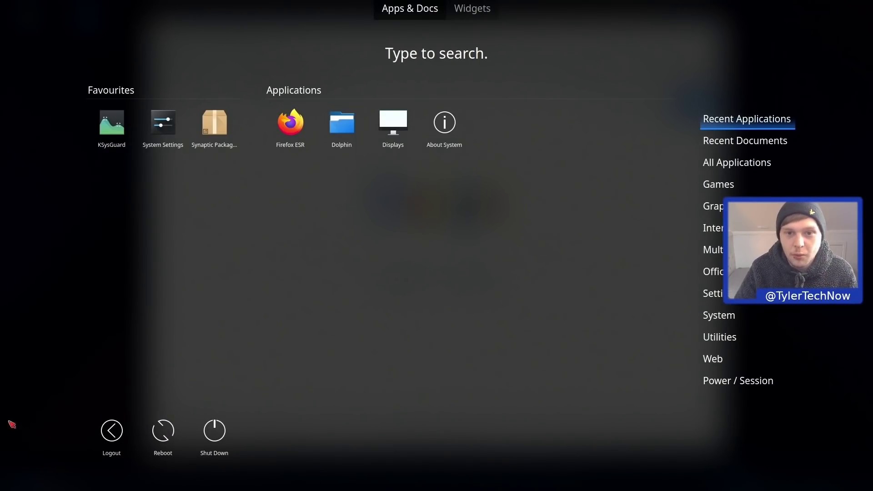
click(479, 10)
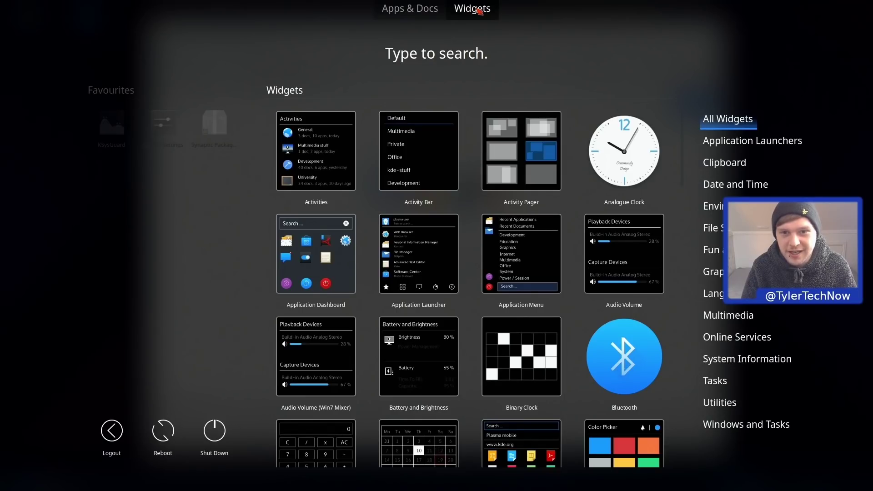
key(Escape)
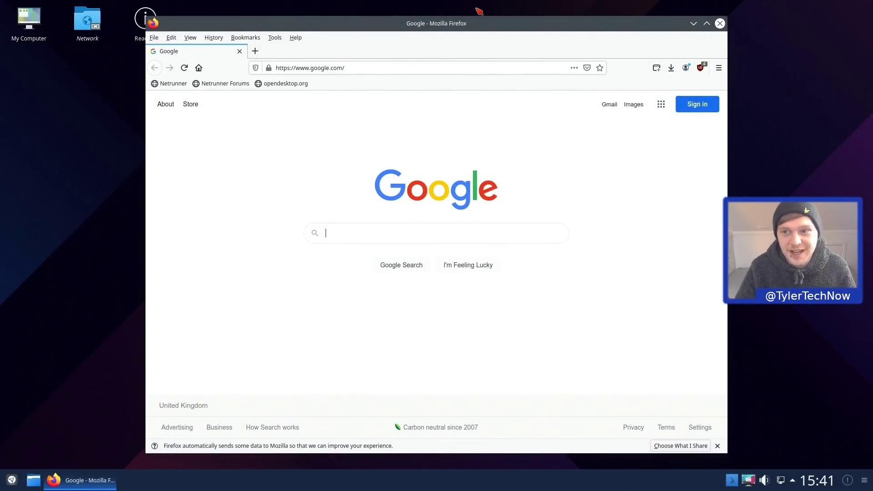
click(720, 23)
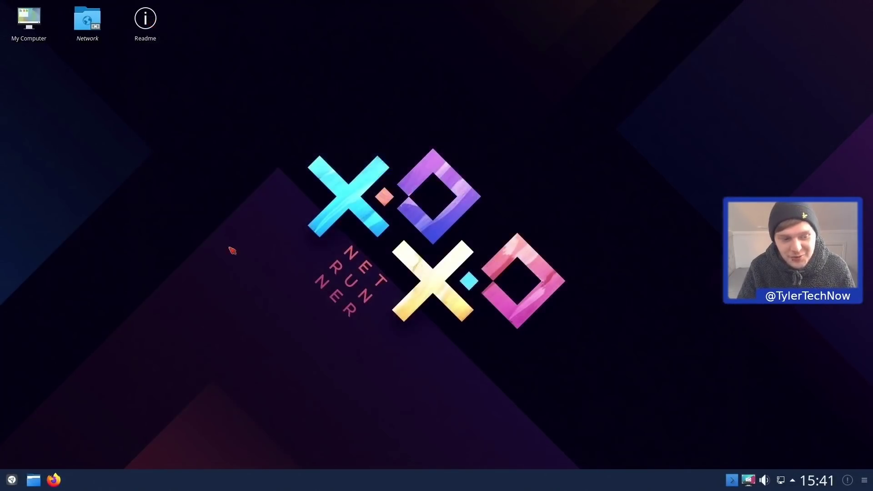
Switch the panel's launcher widget to the Application Launcher alternative.
right_click(14, 478)
click(50, 451)
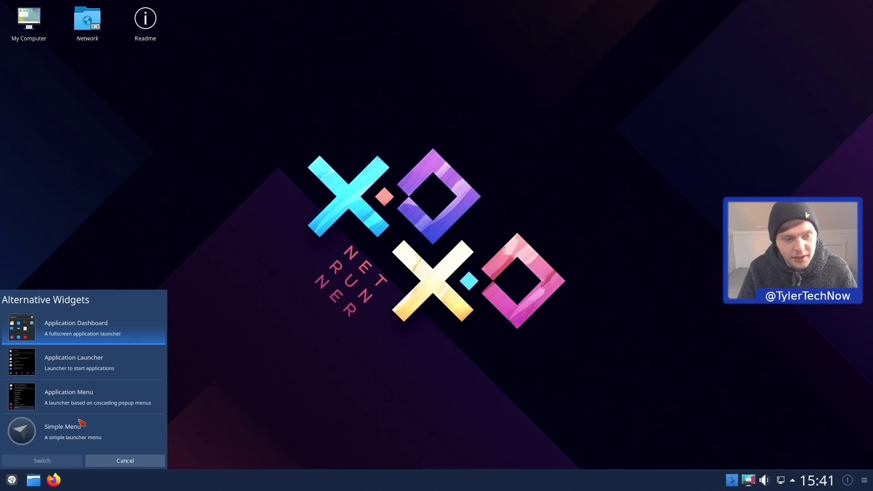
click(73, 365)
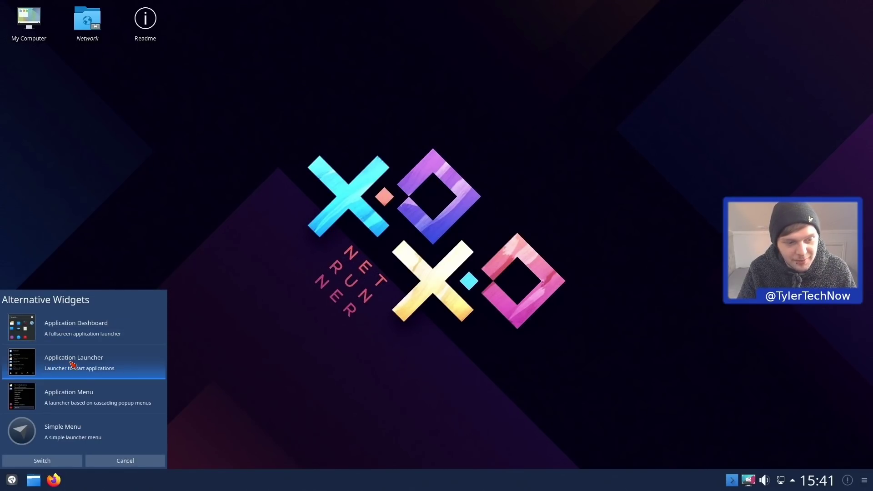
click(67, 461)
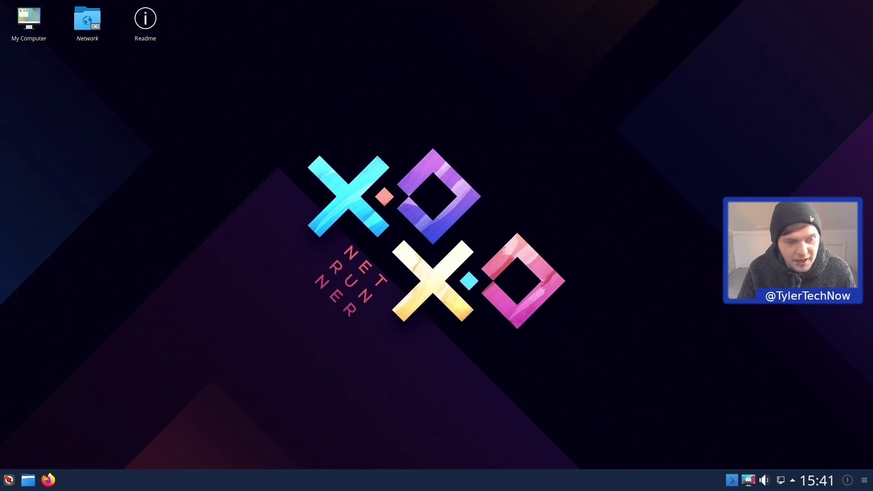
Browse the Arcade, Board Games and Tactics & Strategy groups in the launcher's Games category.
click(5, 477)
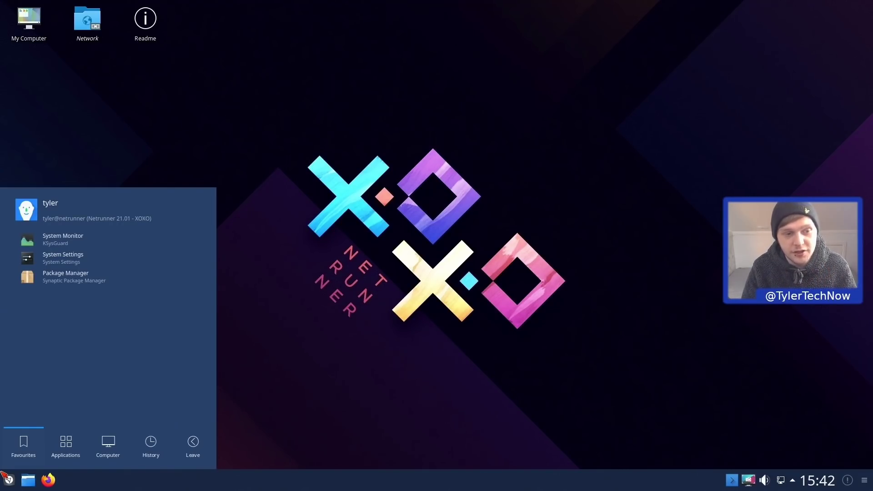
click(66, 446)
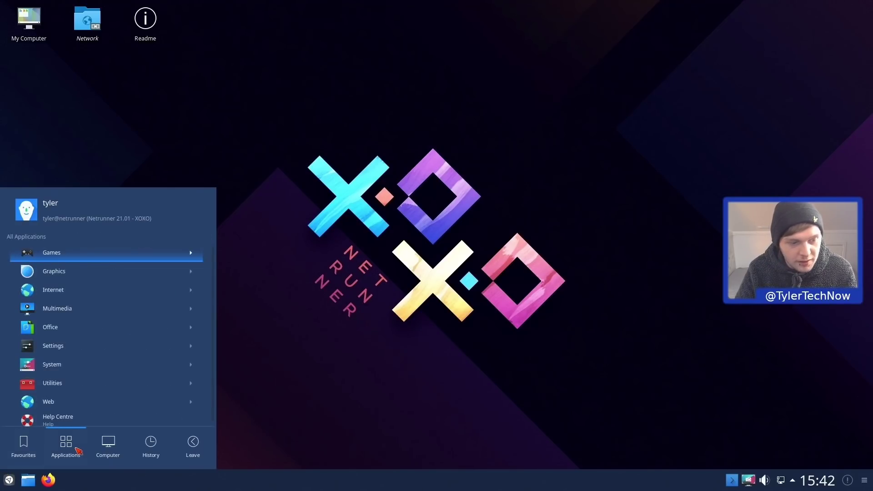
click(55, 252)
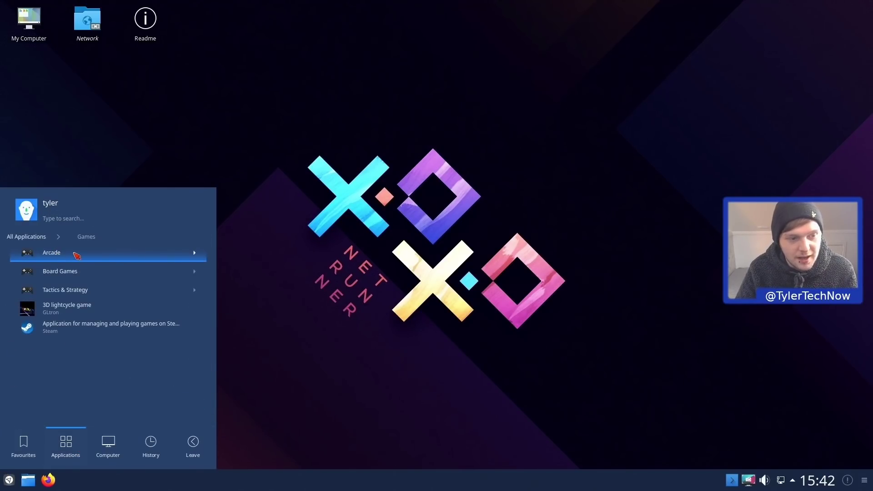
click(69, 254)
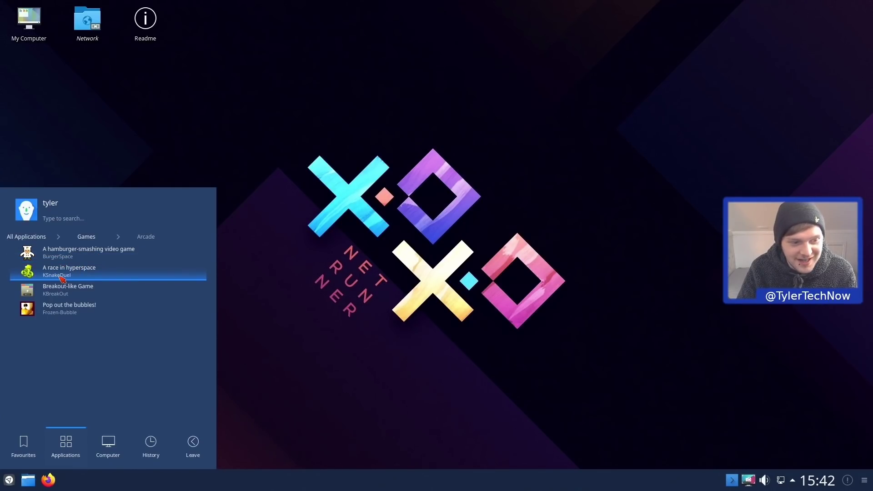
click(88, 238)
click(75, 271)
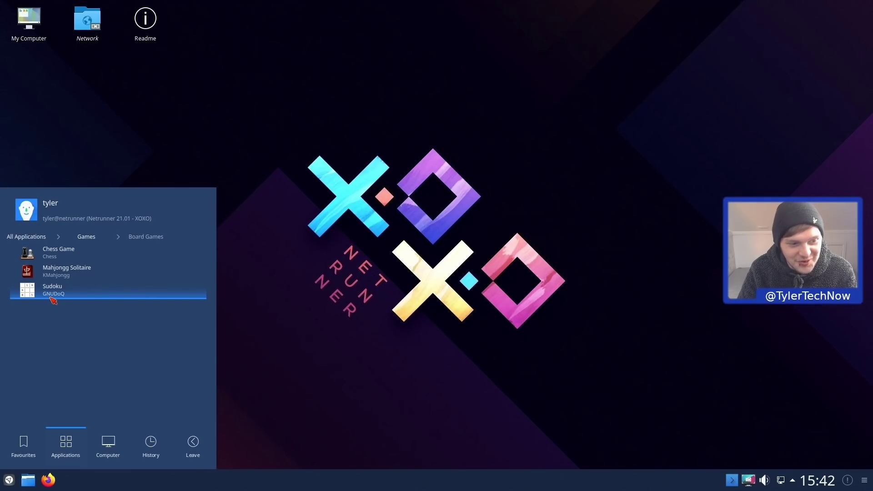
click(86, 236)
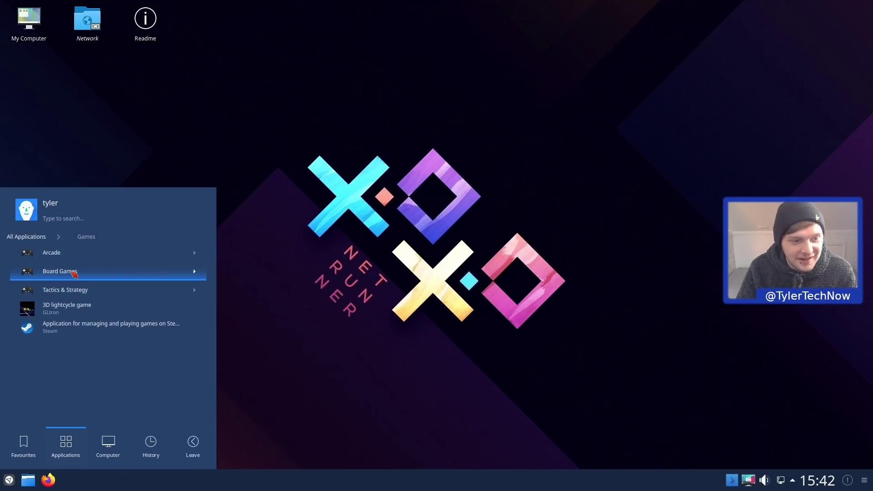
click(72, 272)
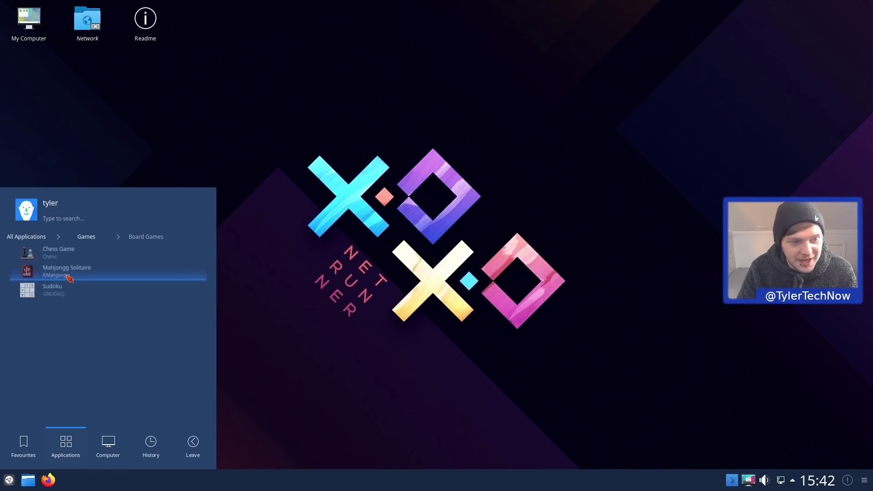
click(78, 241)
click(74, 290)
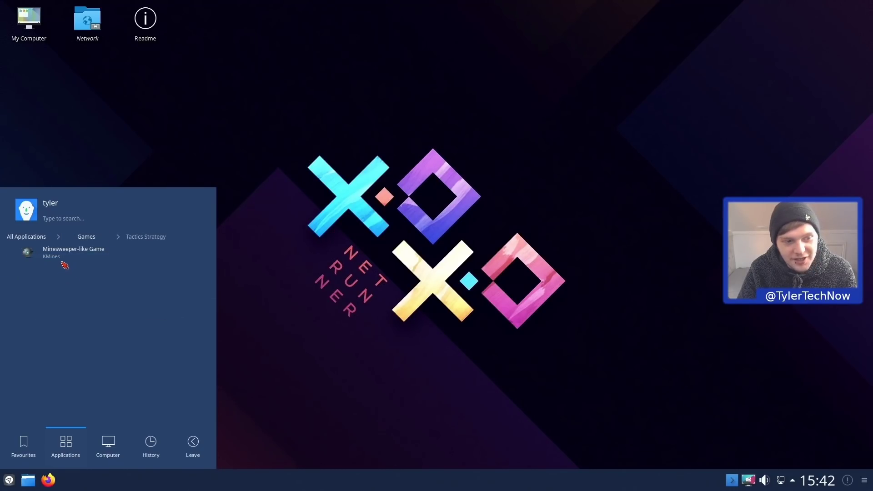
click(86, 240)
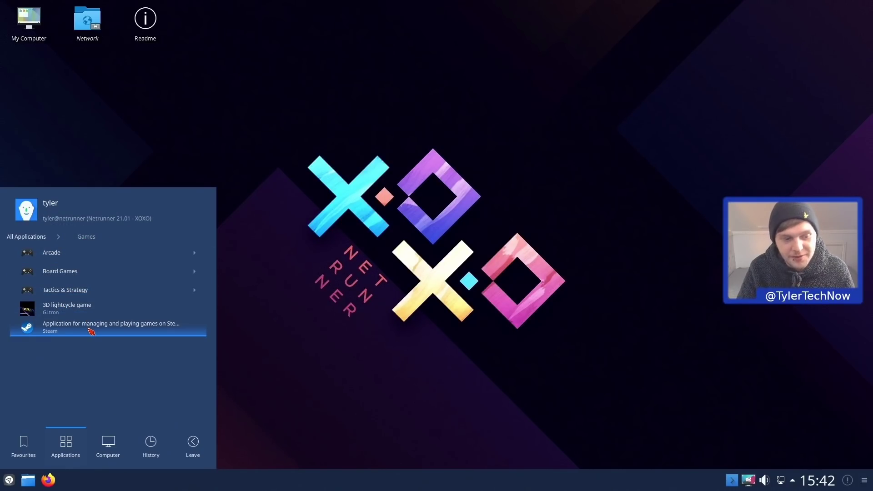
Look over the applications in the launcher's Graphics and Internet categories.
click(34, 237)
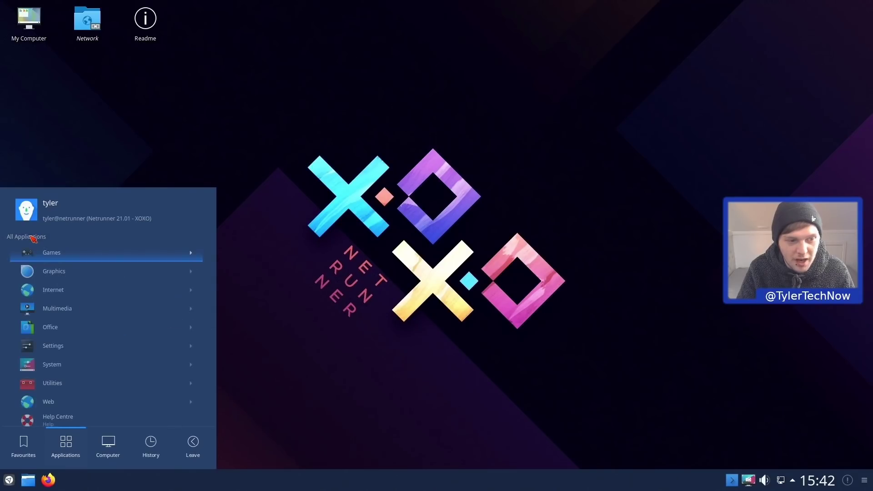
click(50, 273)
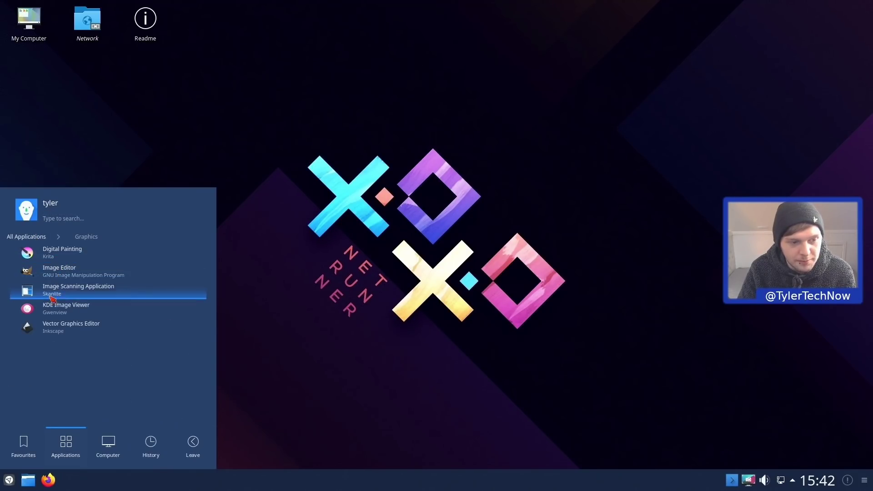
click(38, 235)
click(47, 290)
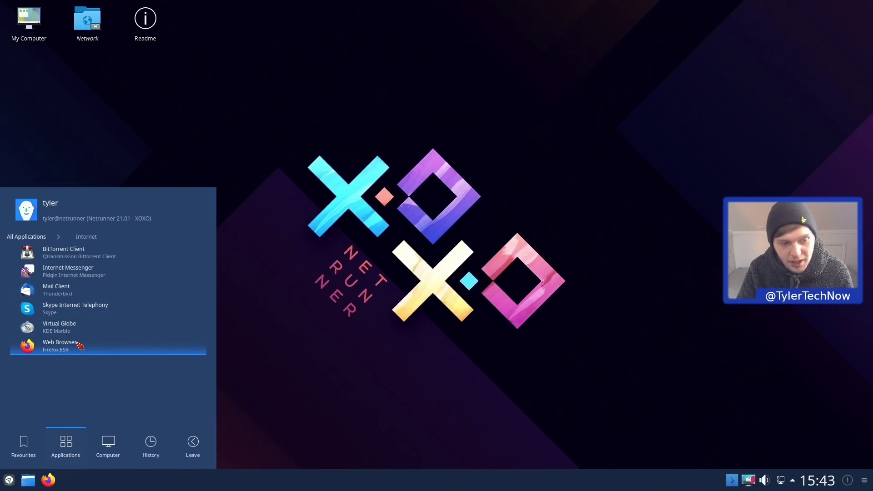
Launch the Yarock audio player from the Multimedia category and cancel its music collection setup.
click(31, 237)
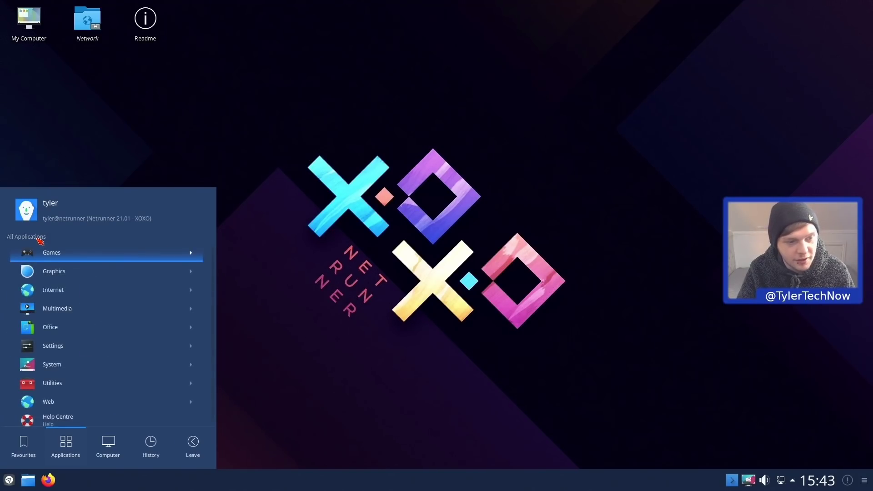
click(65, 309)
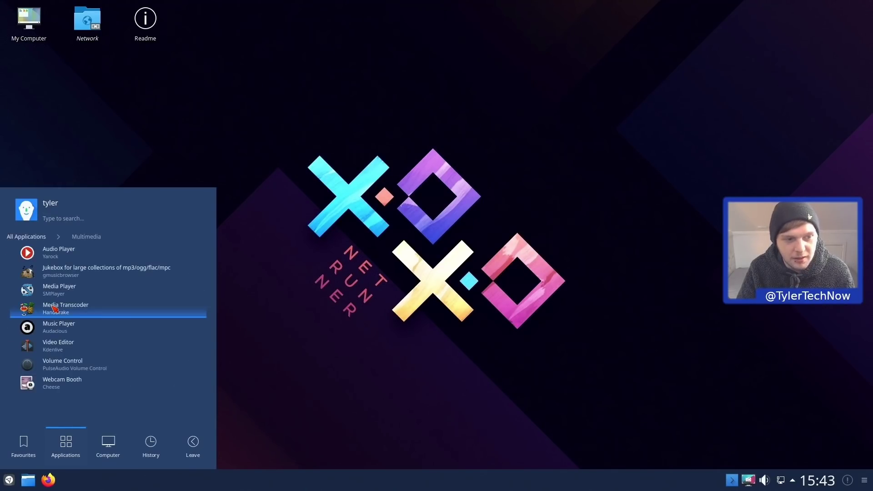
click(57, 254)
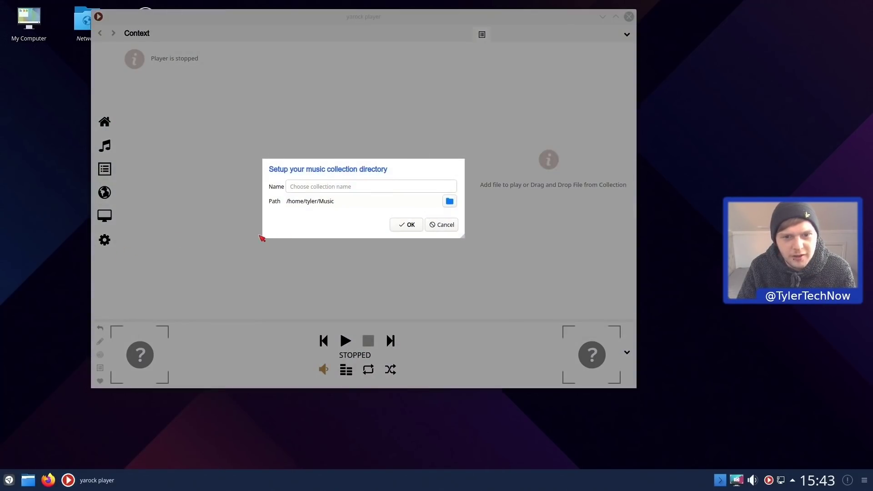
click(450, 226)
drag(406, 23, 452, 52)
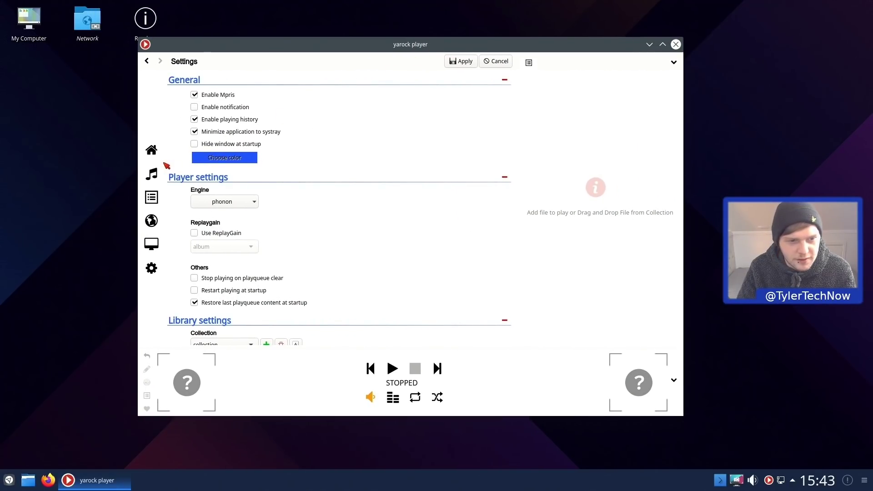
Look through Yarock's sidebar sections, including the home and music submenus, and close the player.
mouse_move(153, 152)
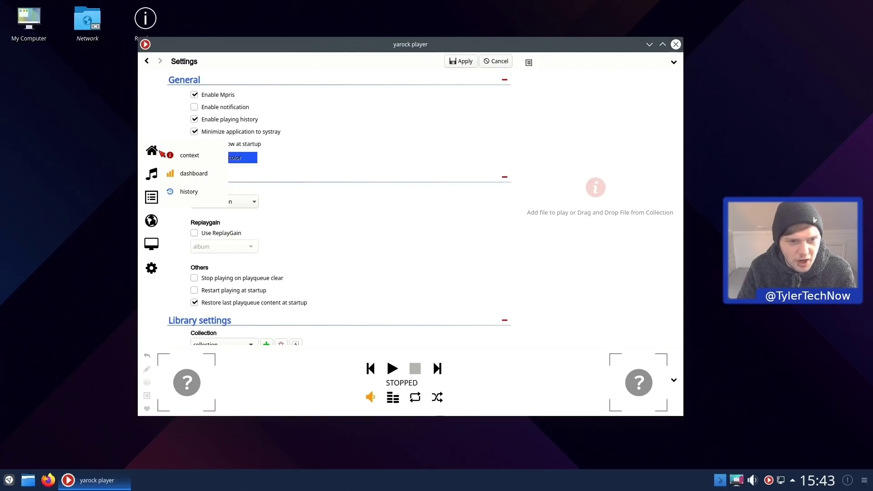
mouse_move(155, 180)
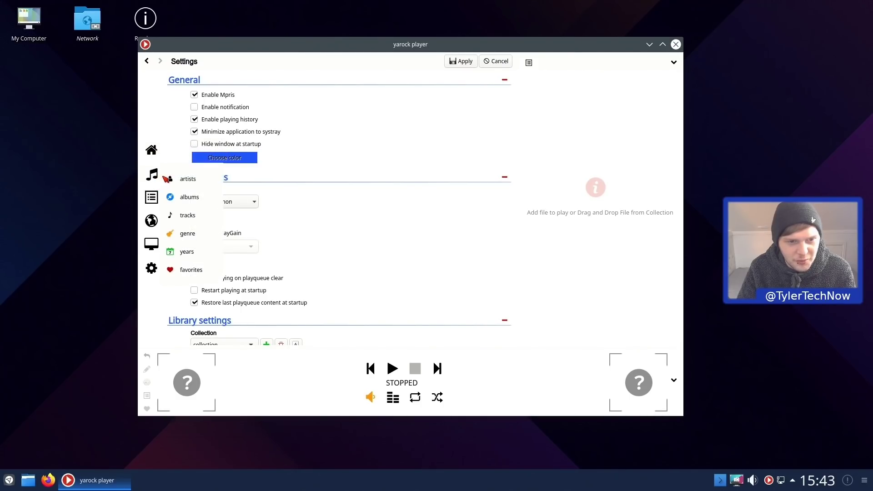
mouse_move(154, 223)
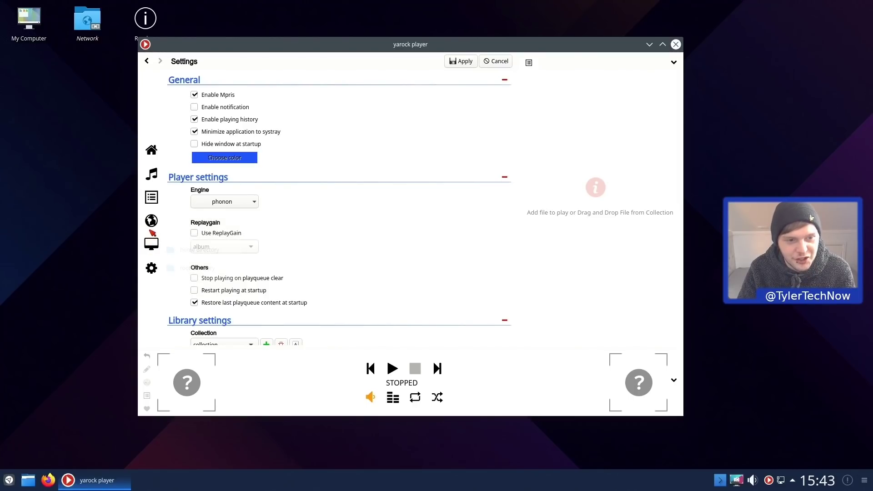
mouse_move(153, 247)
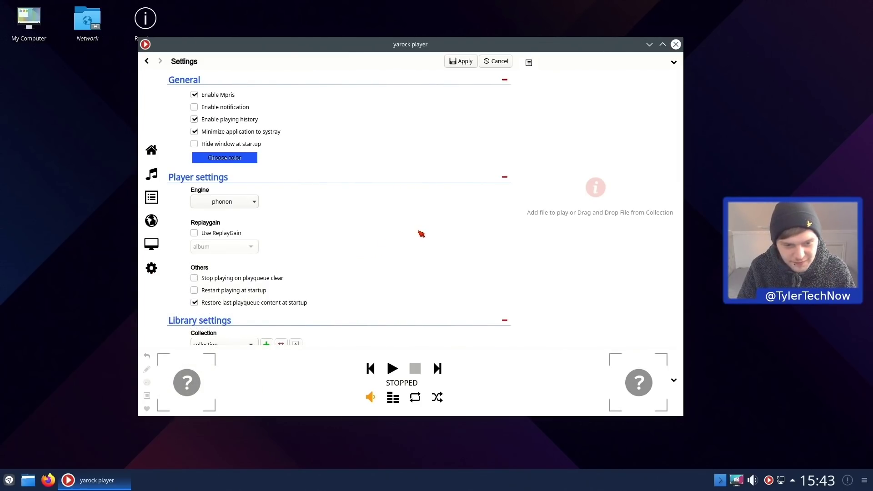
click(676, 44)
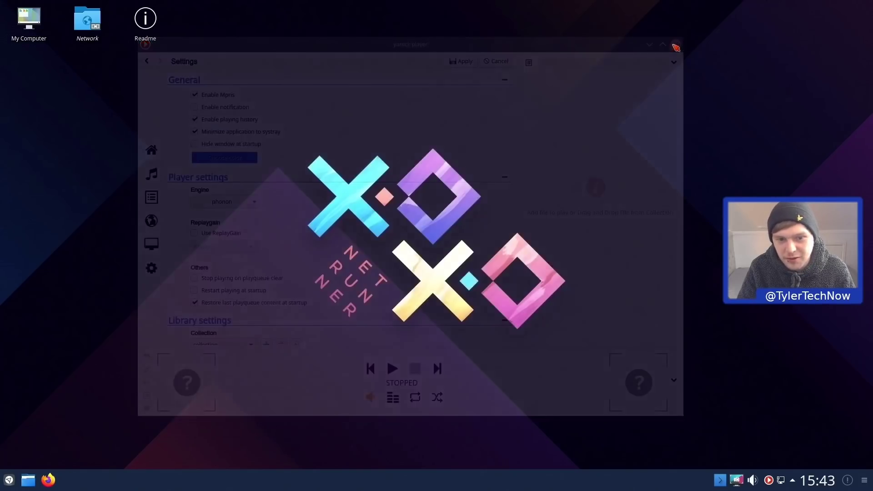
Reopen the application launcher and look over the remaining programs in the Multimedia category.
click(10, 480)
click(66, 442)
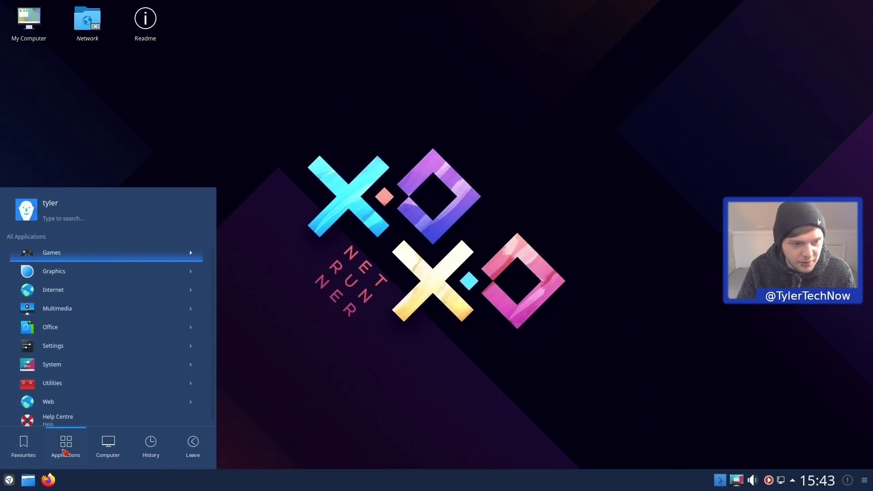
click(87, 305)
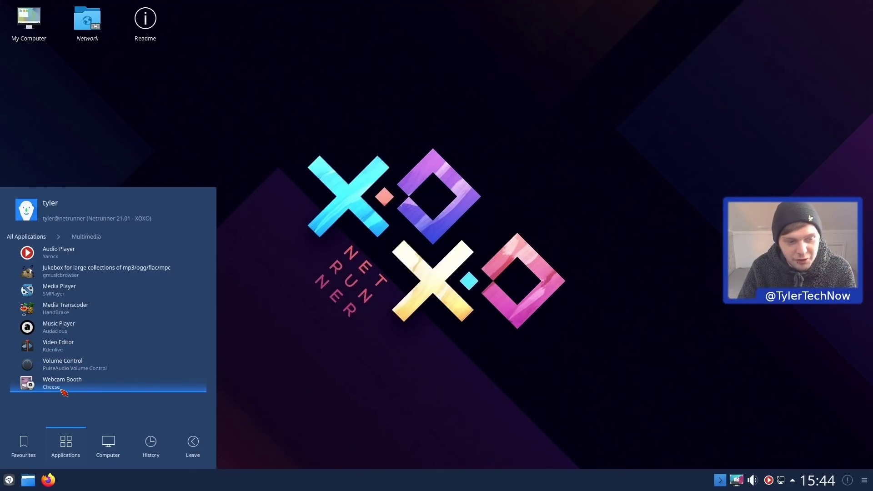
Launch LibreOffice Writer from the Office category and view its version information.
click(34, 237)
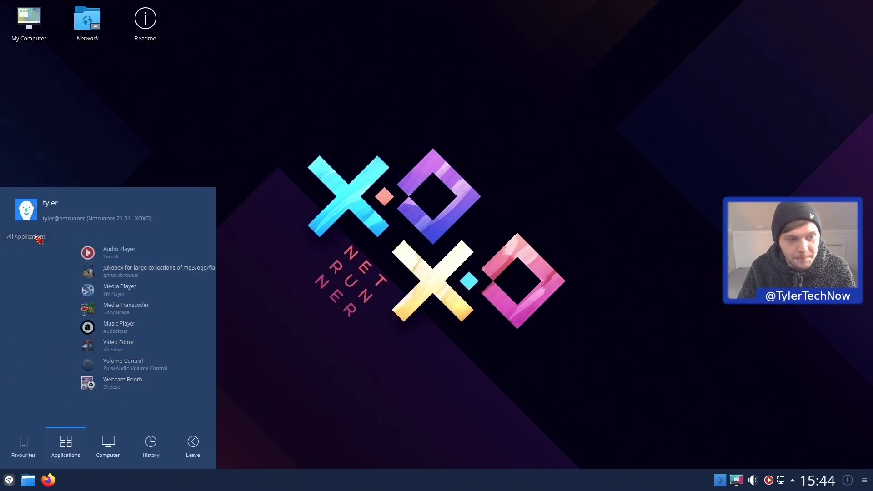
click(51, 331)
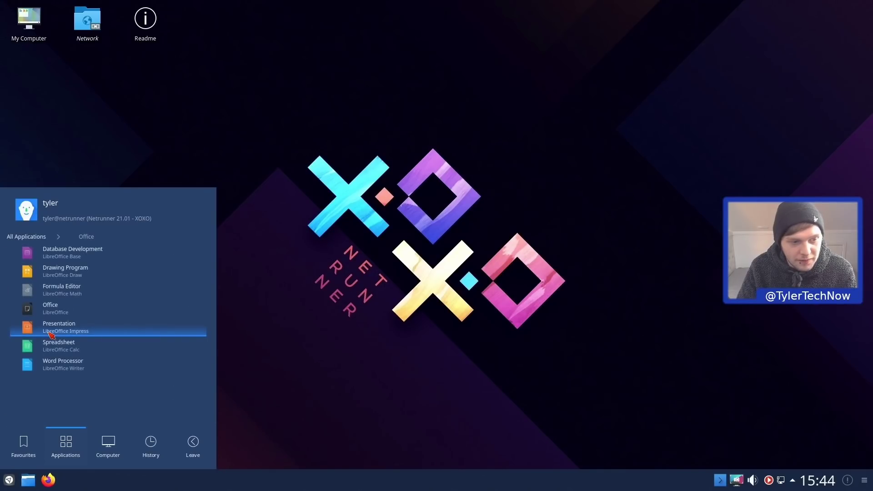
click(77, 364)
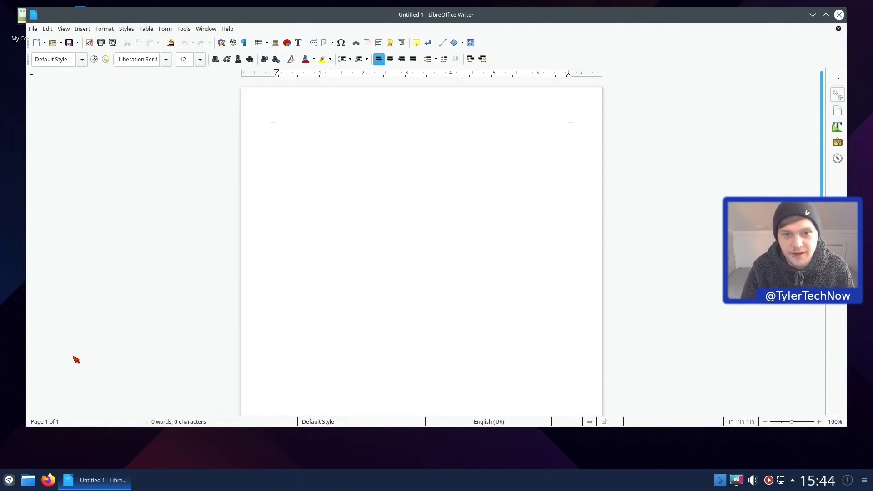
click(228, 29)
click(253, 143)
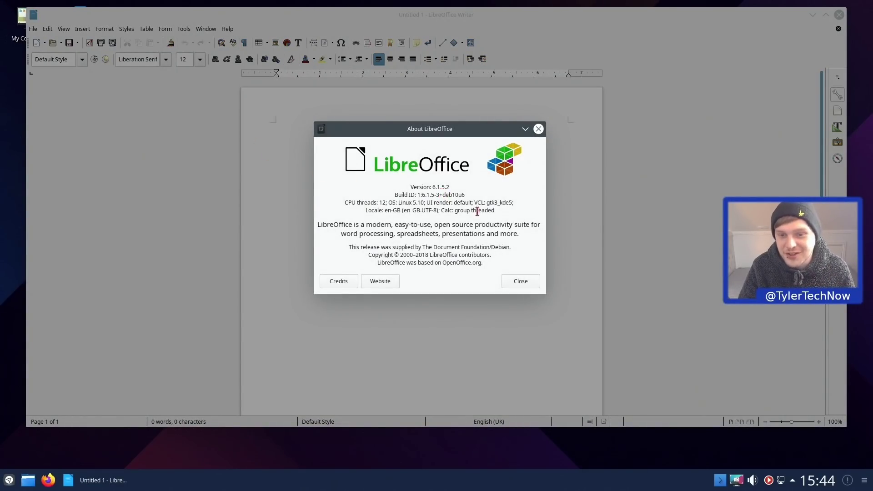
click(521, 282)
Enter the test text "Dgdgdf" in Writer, check the Automatic Spell Checking option, and close the document without saving.
text(gdf)
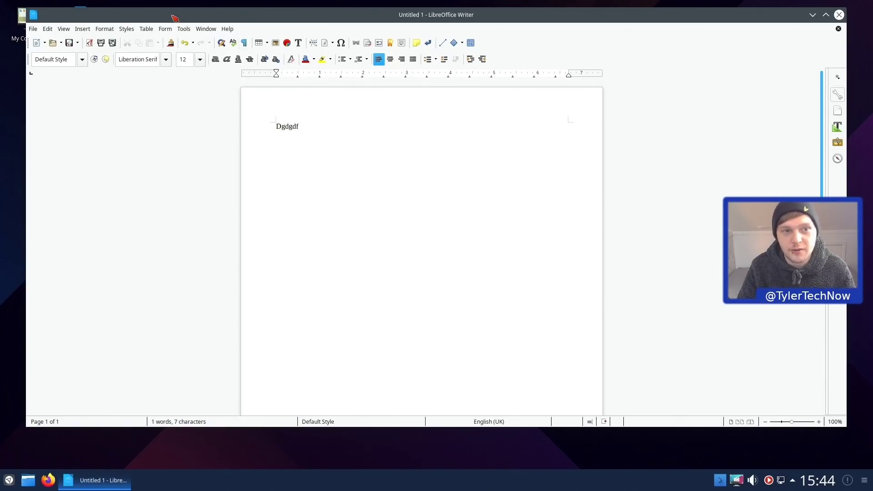
click(184, 30)
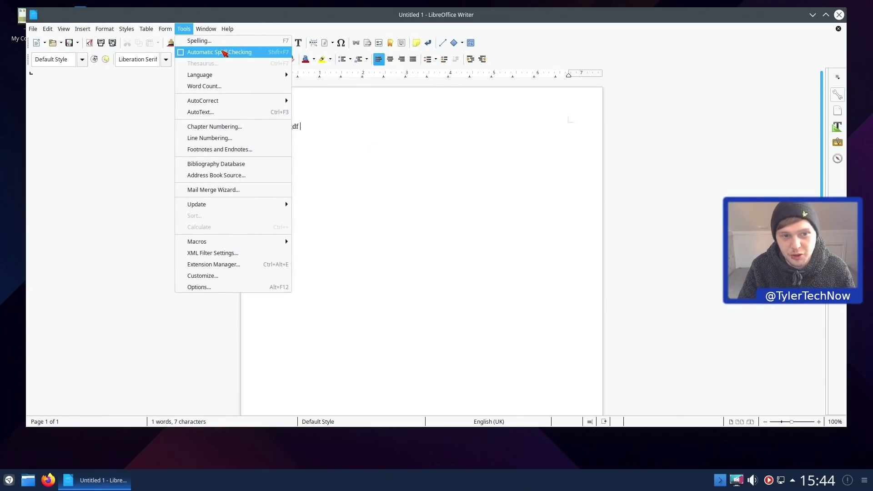
click(390, 161)
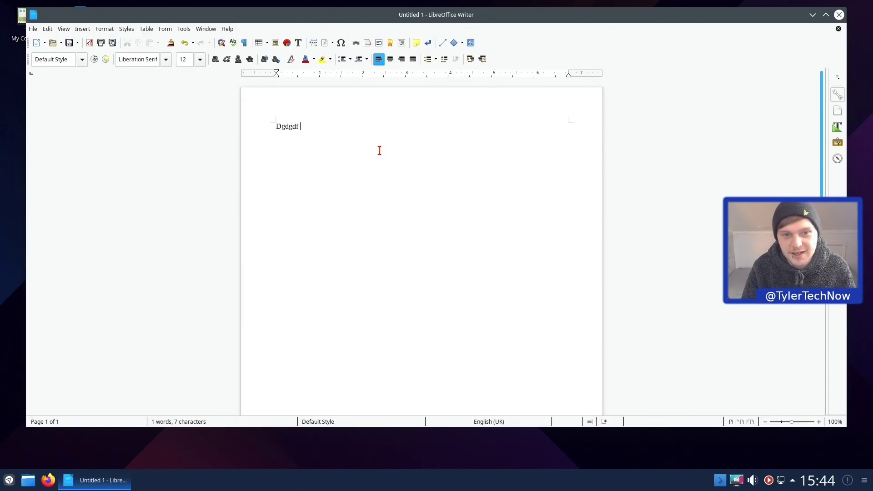
click(838, 14)
click(423, 257)
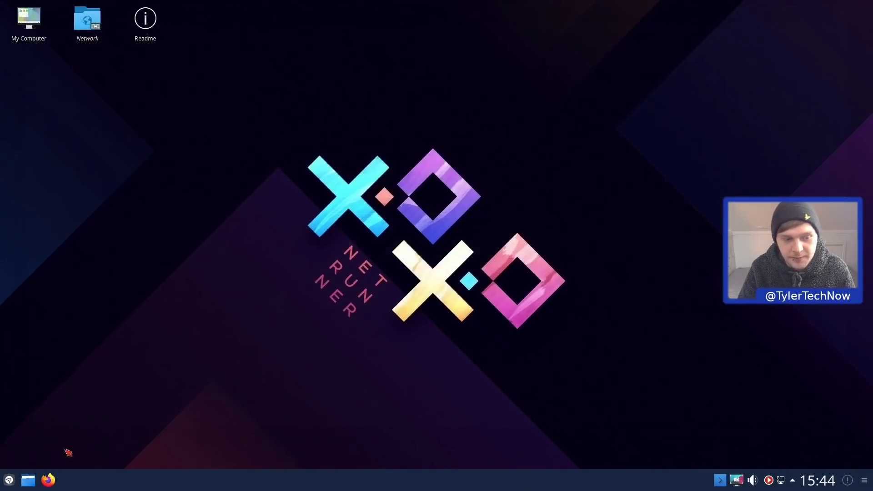
Launch System Settings from the launcher's Settings category and move its window up closer to the middle of the desktop.
click(9, 481)
click(71, 442)
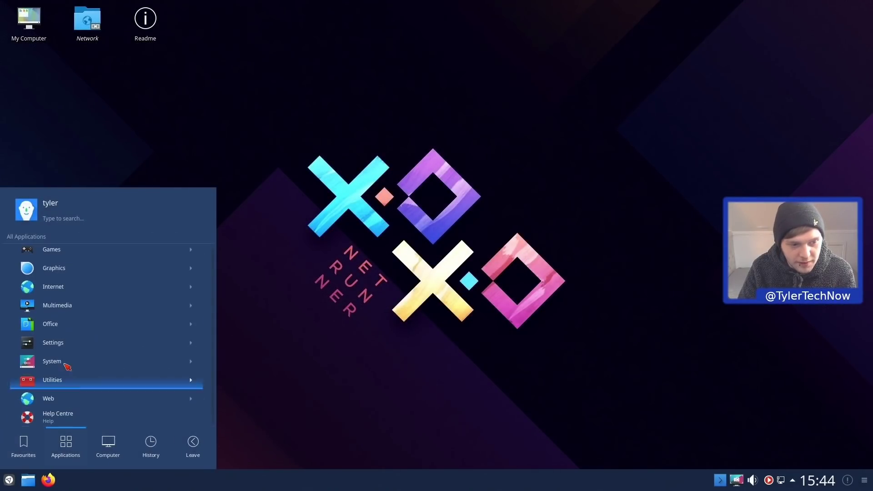
click(72, 344)
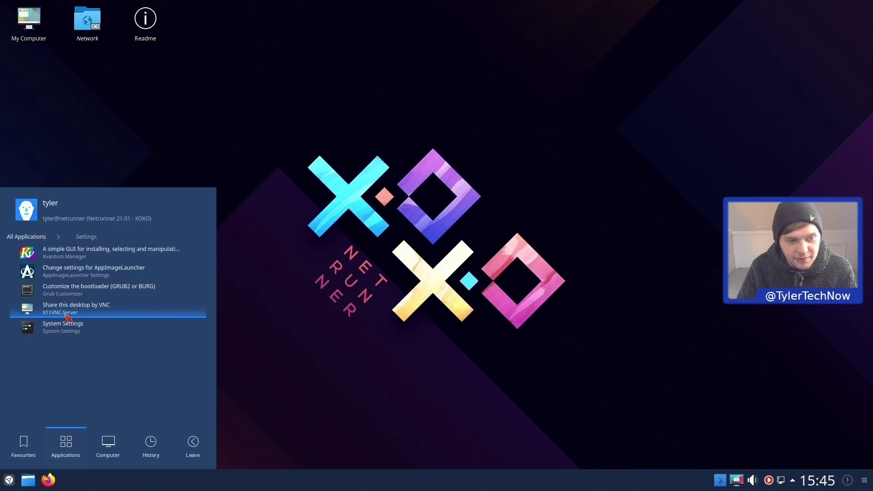
click(67, 328)
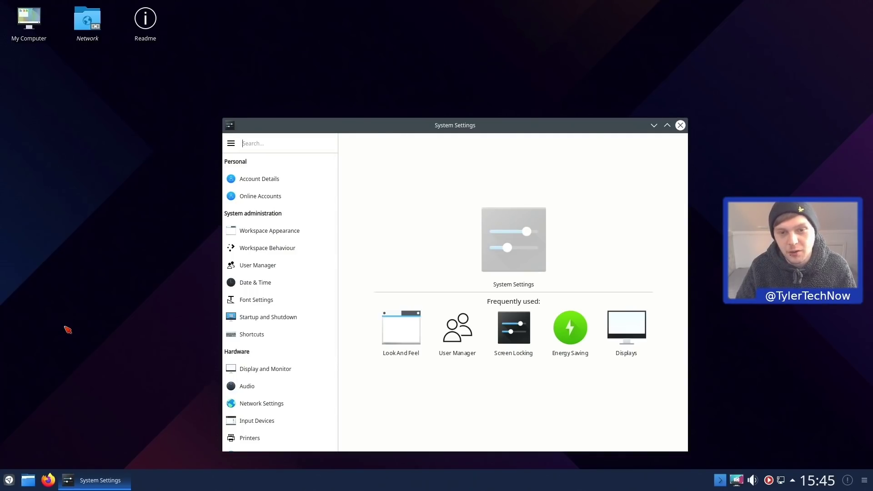
drag(452, 135, 421, 102)
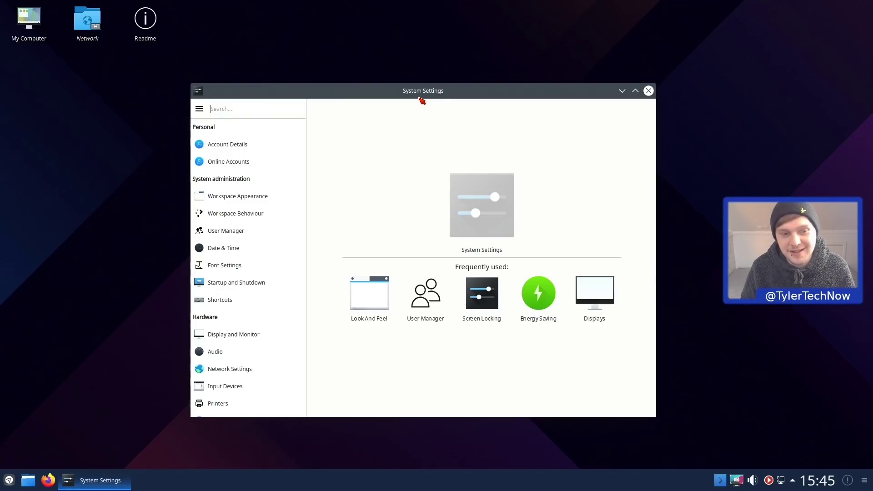
Look through the Workspace Appearance pages from Look And Feel to GNOME Application Style, discard the Window Decorations changes, and close System Settings.
click(242, 197)
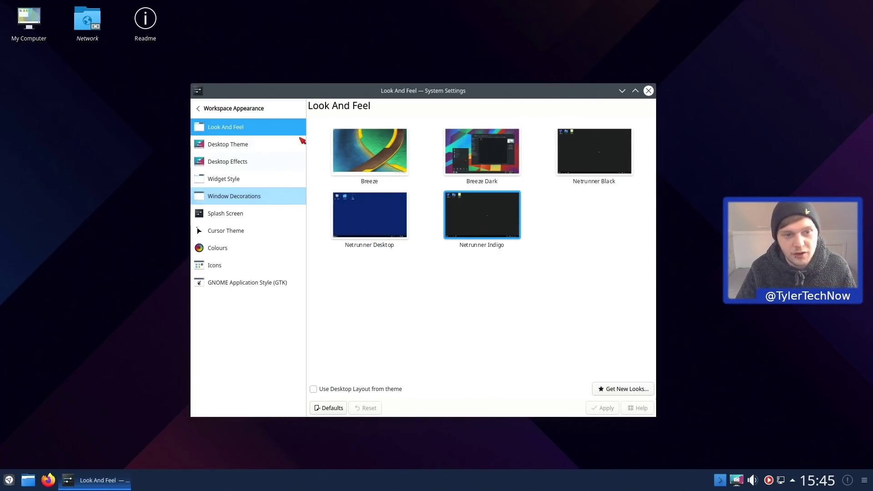
click(234, 150)
click(237, 161)
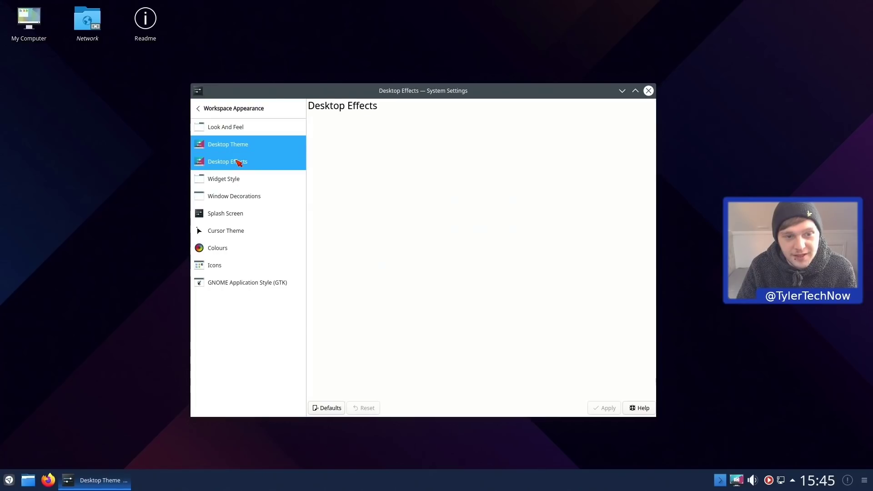
click(234, 178)
click(246, 200)
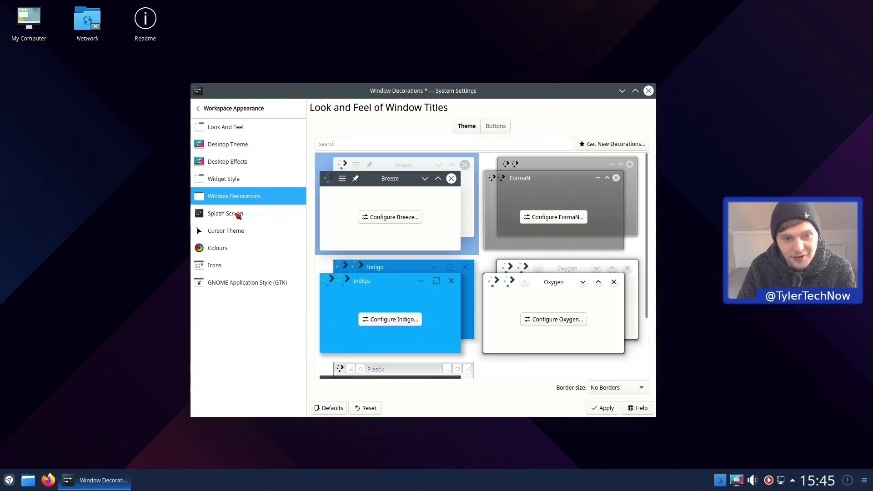
click(234, 213)
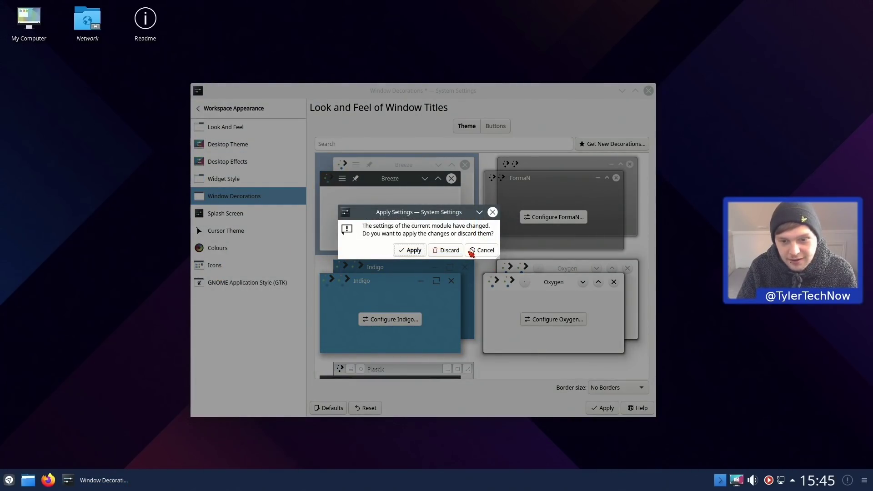
click(449, 250)
click(238, 287)
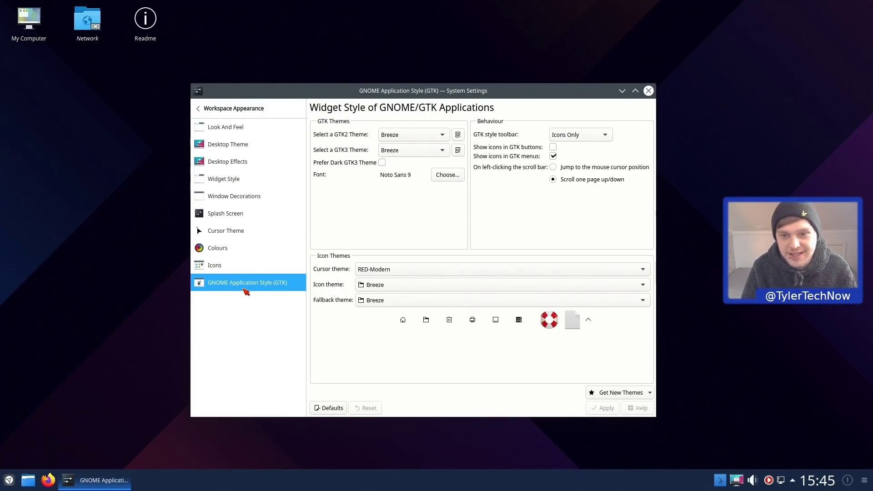
click(649, 92)
Look over the Settings category in the application launcher and launch the vokoscreen screencast tool from Utilities.
click(9, 480)
click(66, 448)
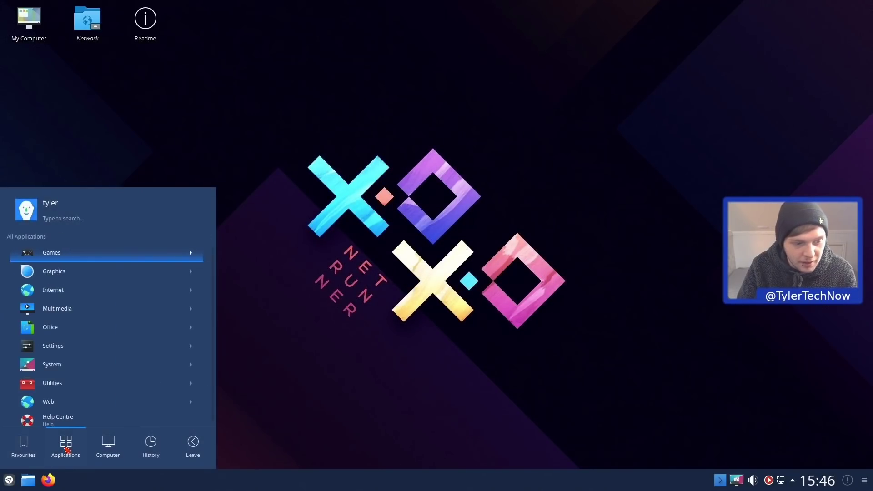
click(72, 343)
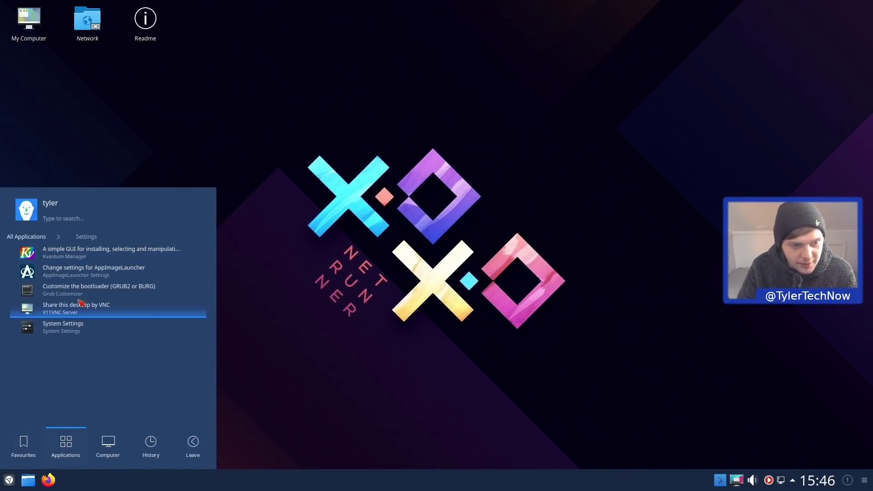
click(44, 241)
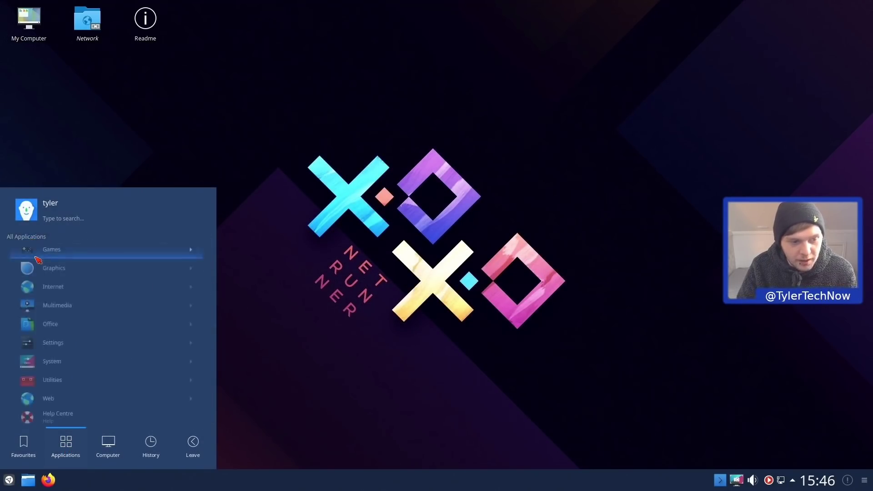
click(68, 381)
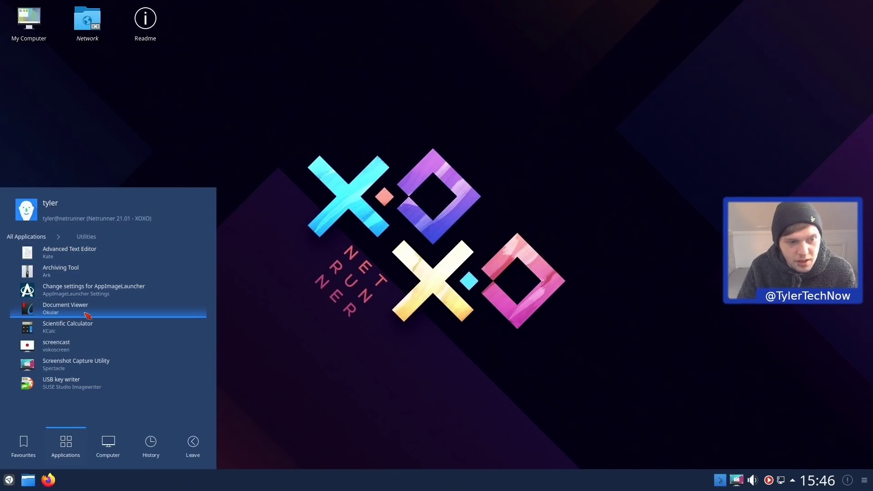
click(89, 348)
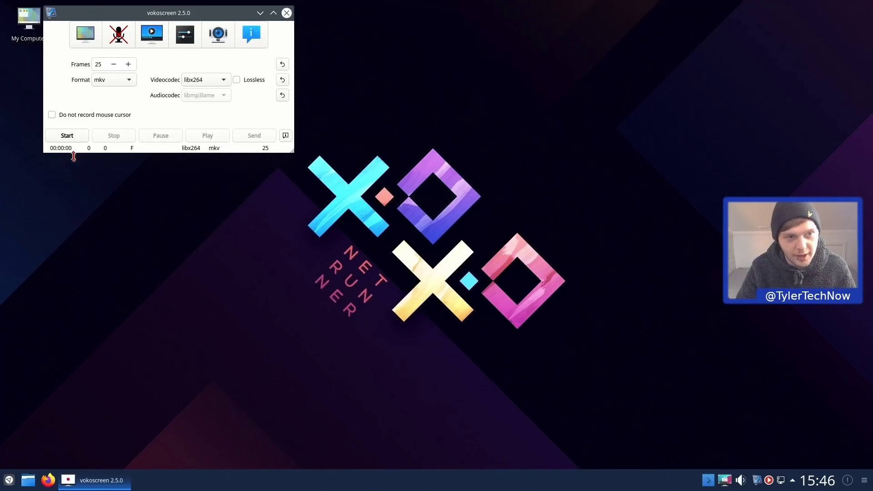
Check vokoscreen's recording format choices and webcam options, leave the format at mkv, and close the program.
click(119, 81)
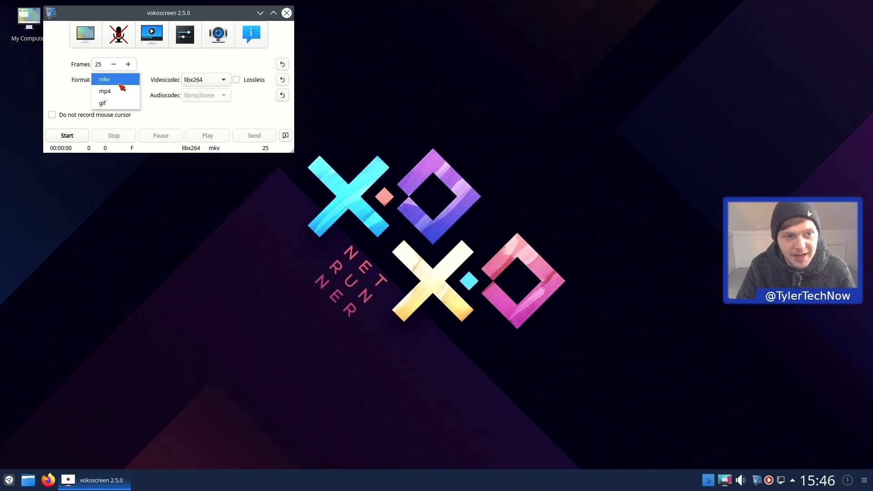
click(225, 37)
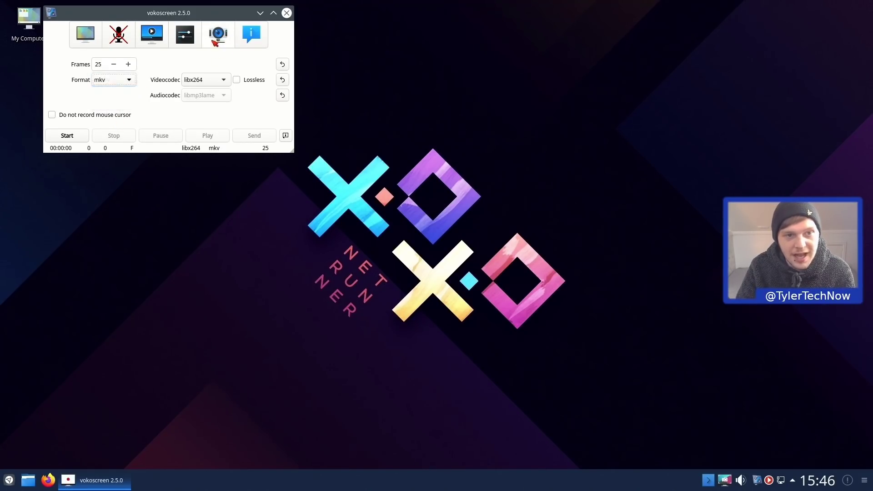
click(215, 43)
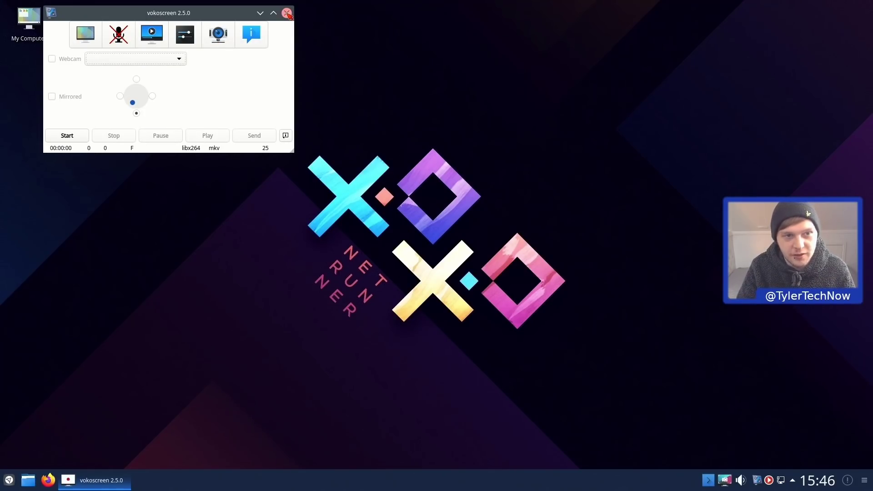
click(287, 14)
Look over the programs in the launcher's Multimedia and Utilities categories and return to the category list.
click(9, 480)
click(77, 446)
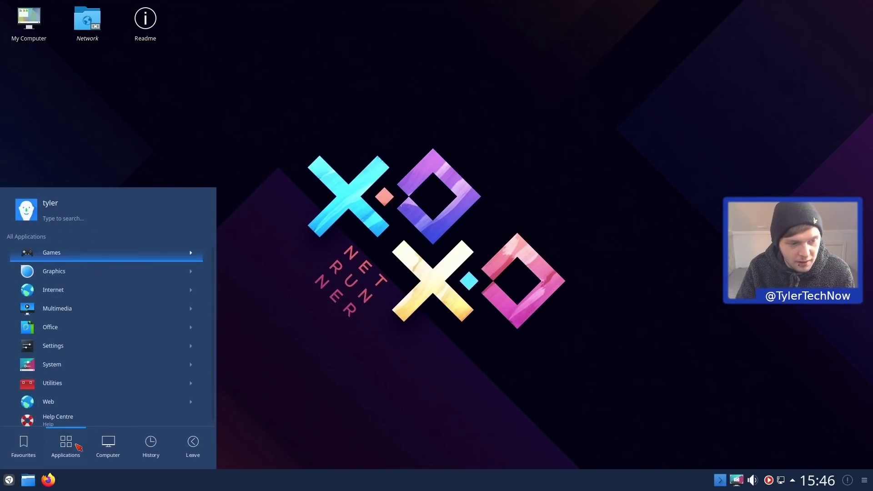
click(72, 309)
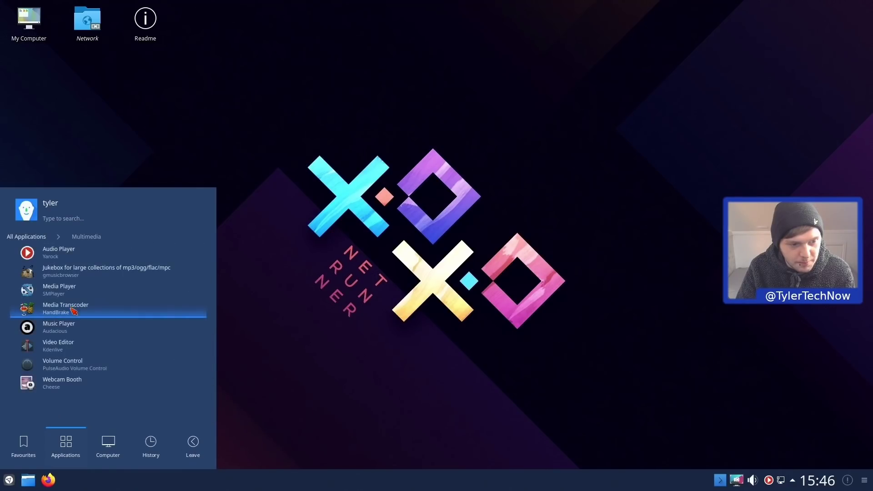
click(35, 237)
click(71, 383)
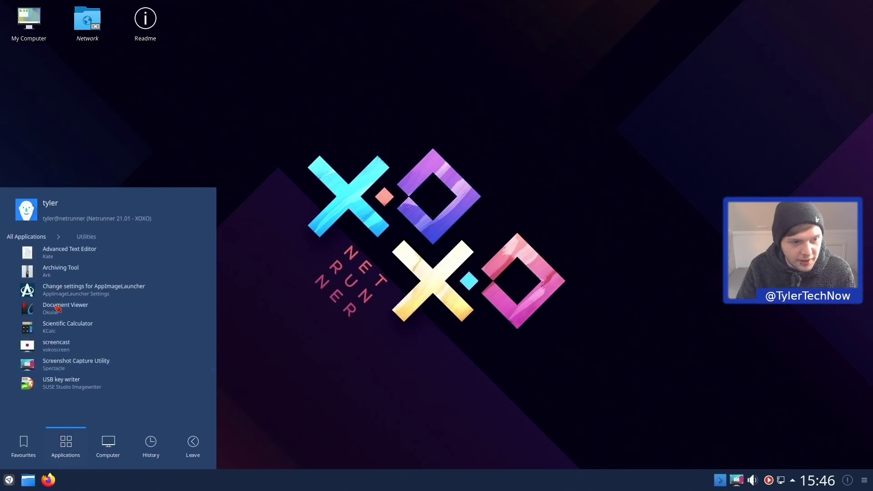
click(31, 237)
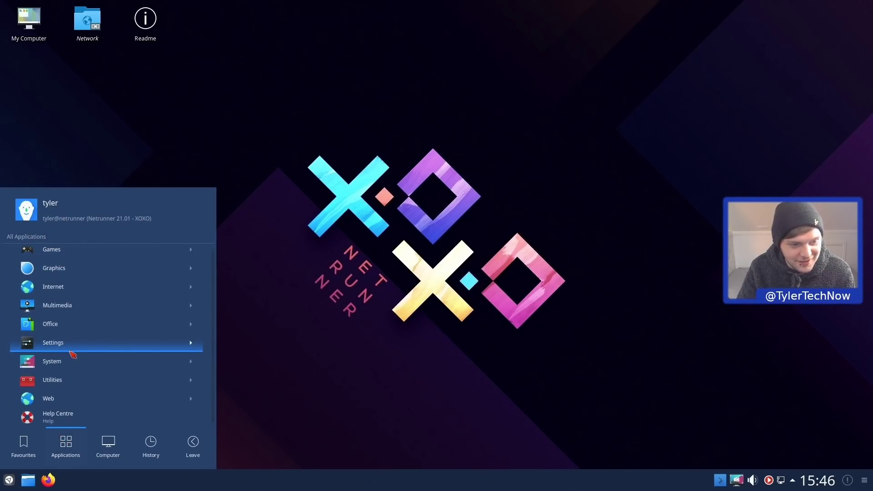
Open the Whatsapp Webinterface from the Web category, reposition its Firefox window, and close it.
click(57, 399)
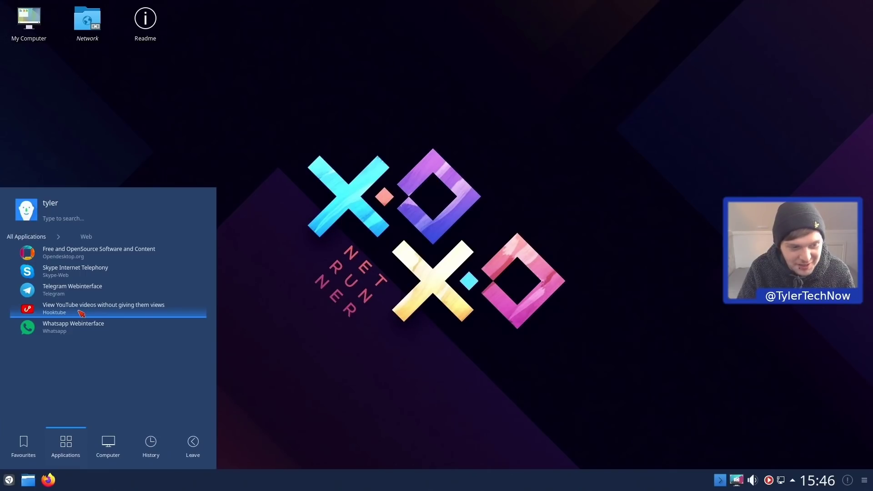
click(74, 336)
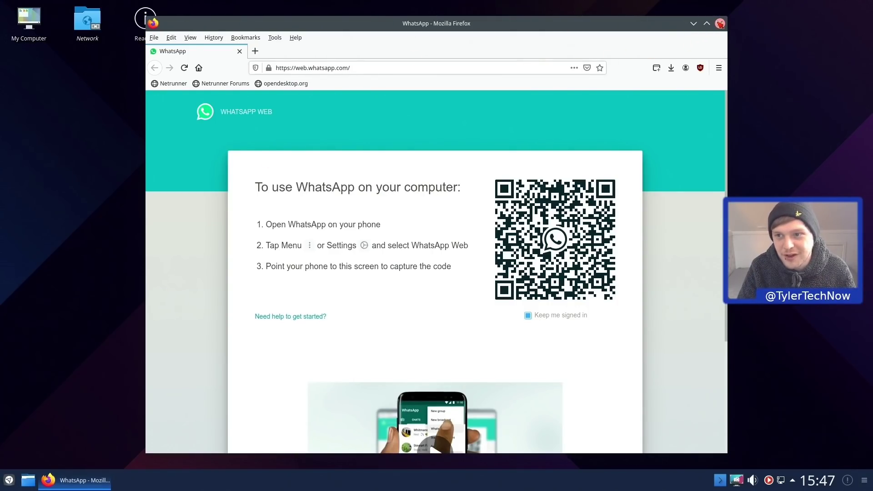
drag(398, 24, 335, 14)
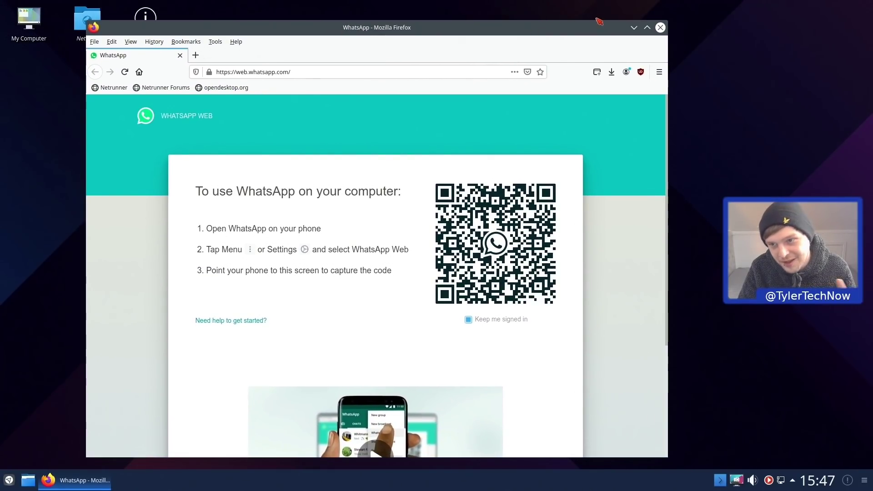
click(660, 28)
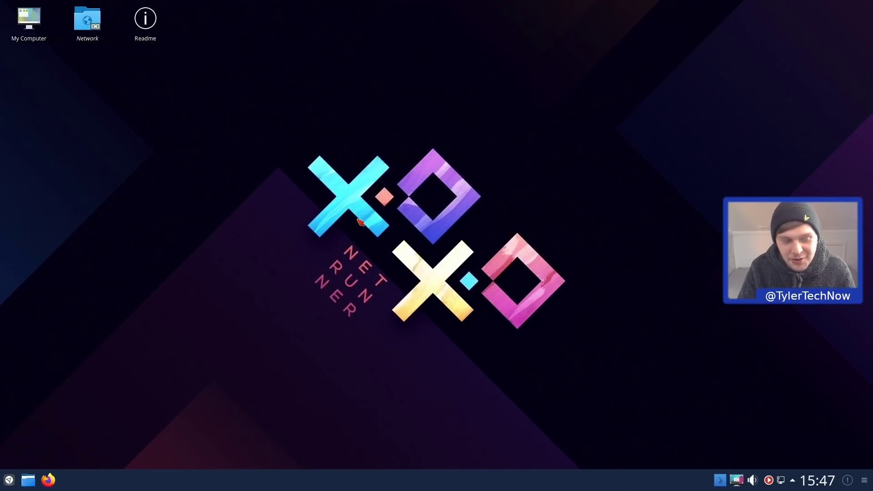
Browse the launcher's System, Settings, Utilities and Web categories for the remaining bundled programs.
click(10, 479)
click(65, 448)
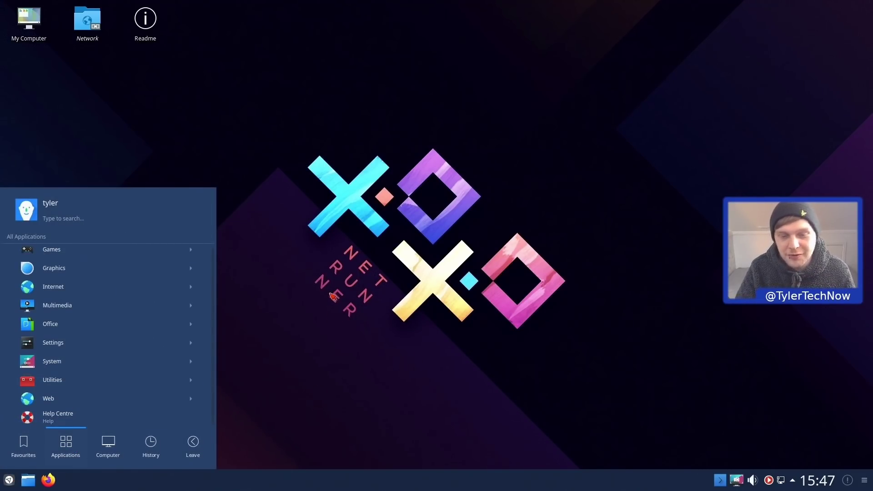
click(136, 361)
click(69, 446)
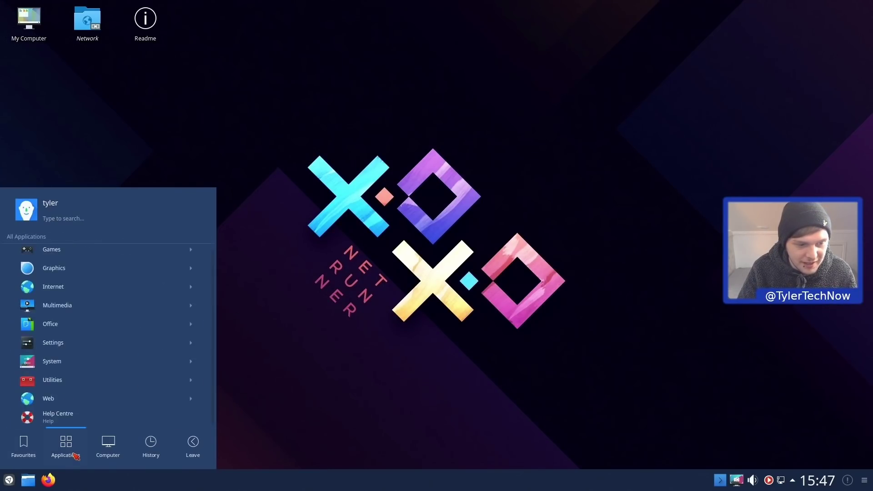
click(67, 346)
click(40, 237)
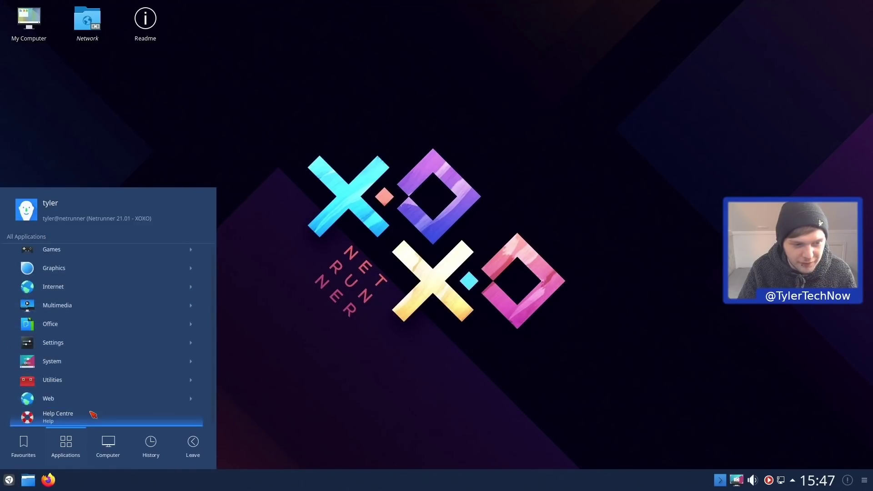
click(78, 384)
click(27, 236)
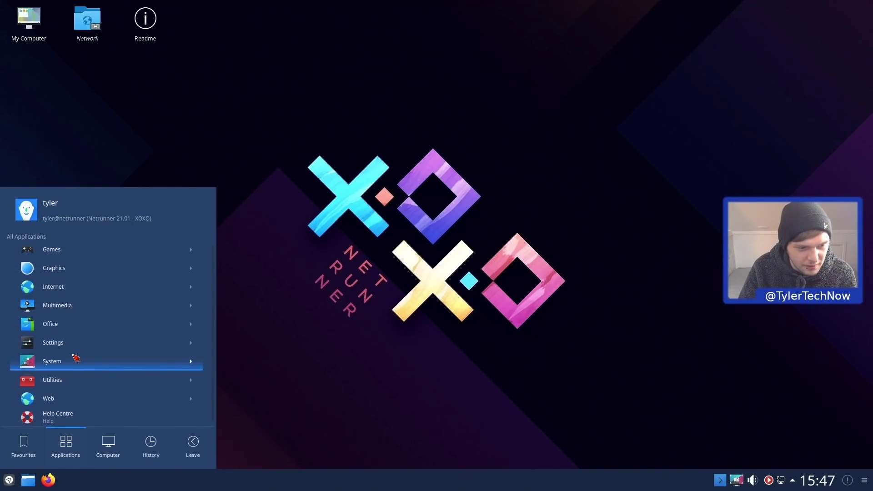
click(69, 344)
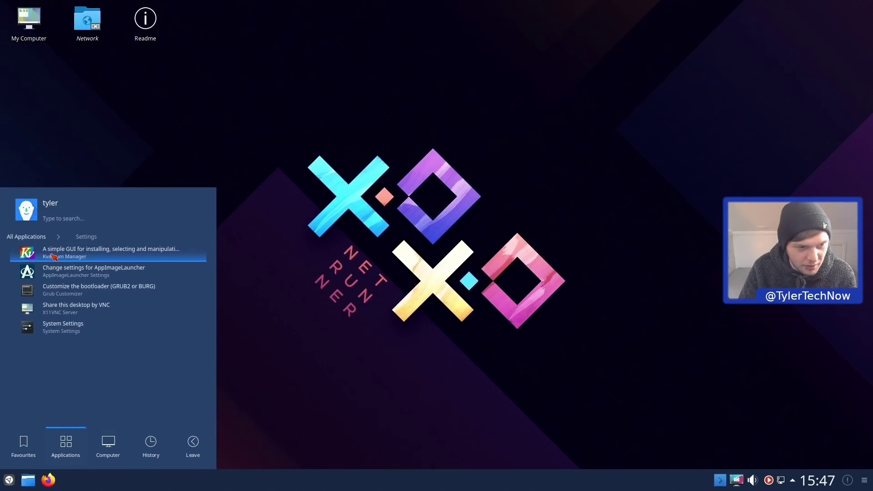
click(41, 237)
click(59, 381)
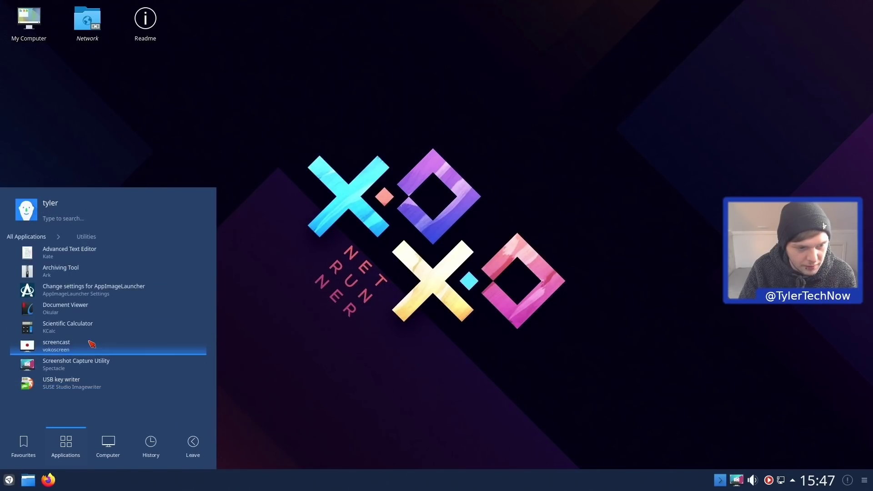
click(27, 238)
click(73, 404)
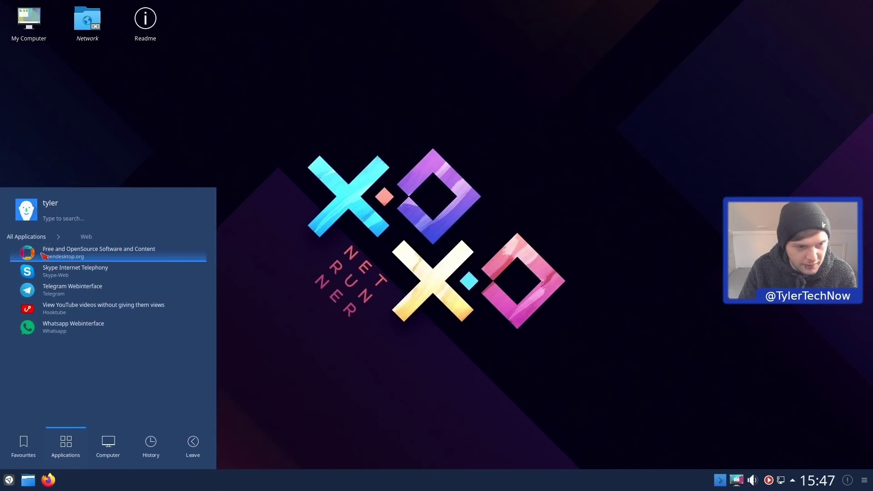
click(40, 237)
Search the application launcher for the package managers using "syn" and "dis", clearing each search.
text(syn)
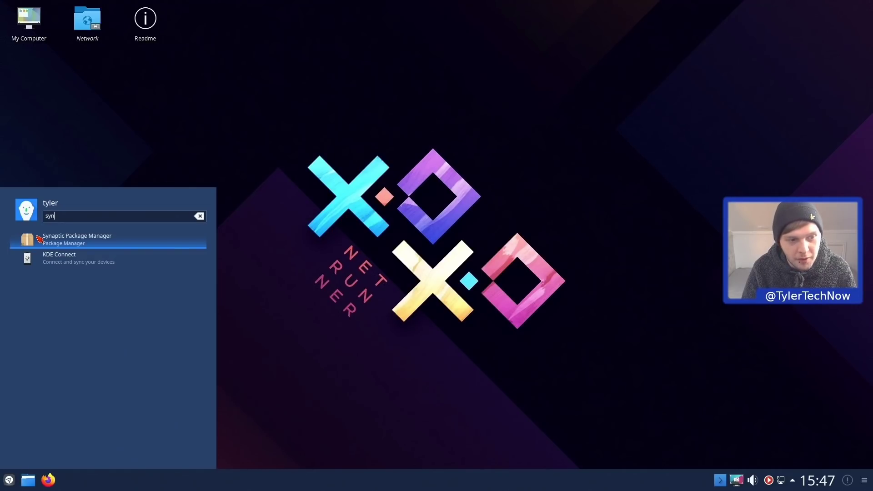
key(BackSpace)
key(BackSpace)
key(BackSpace)
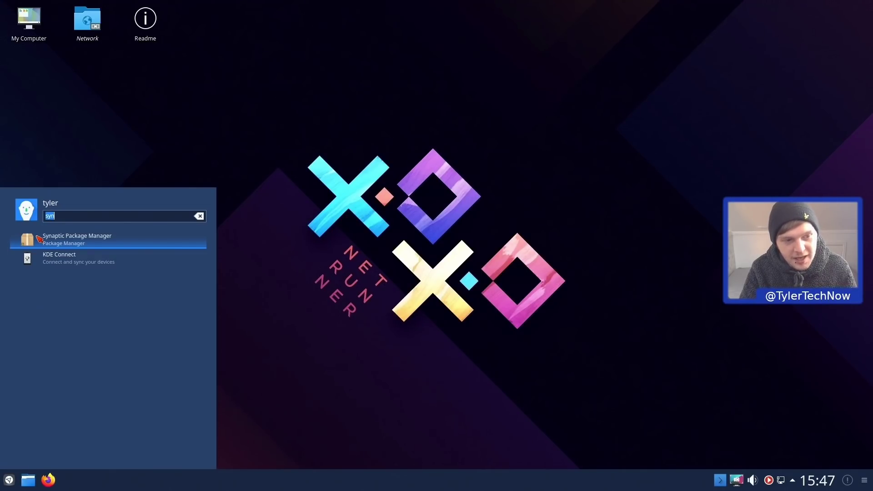
text(dis)
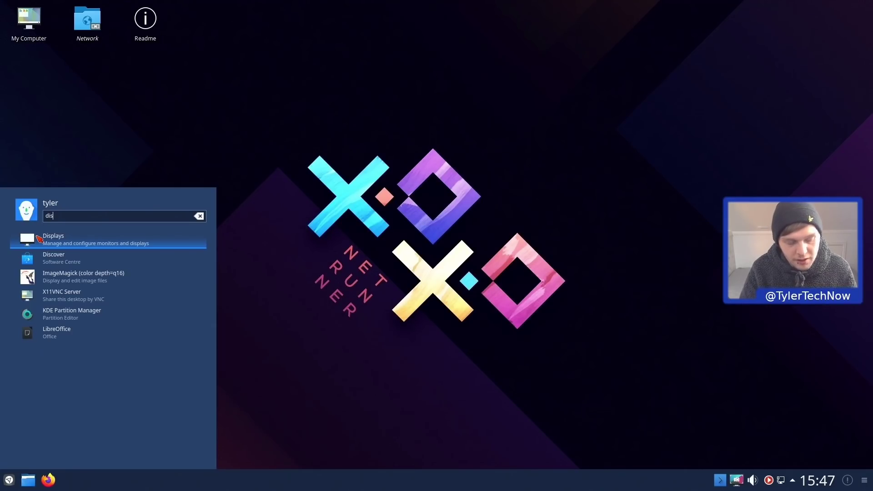
key(BackSpace)
key(BackSpace)
key(BackSpace)
Launch Synaptic Package Manager from the launcher, authenticate with the account password, and enlarge its window.
text(sy)
key(Down)
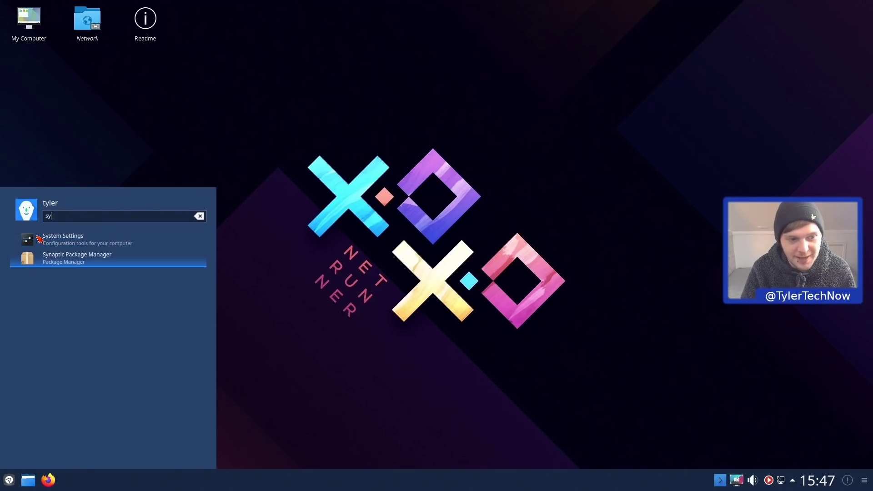
key(Return)
text(••)
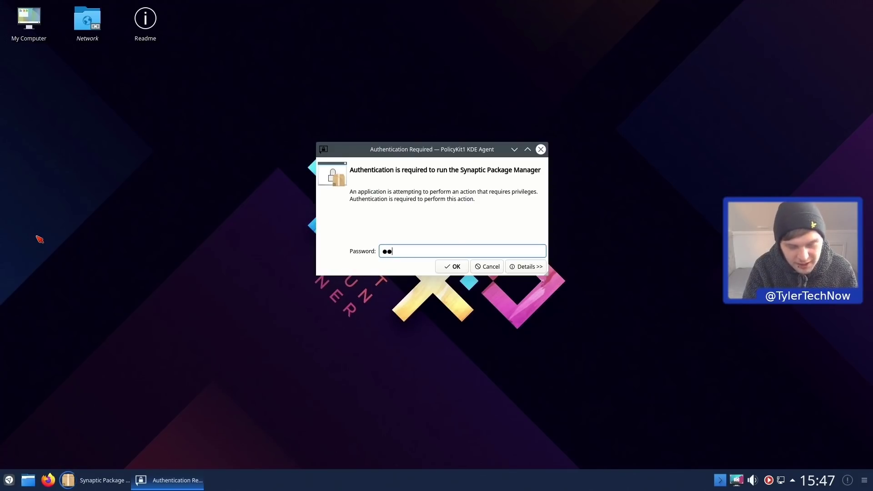
text(•••••••)
key(Return)
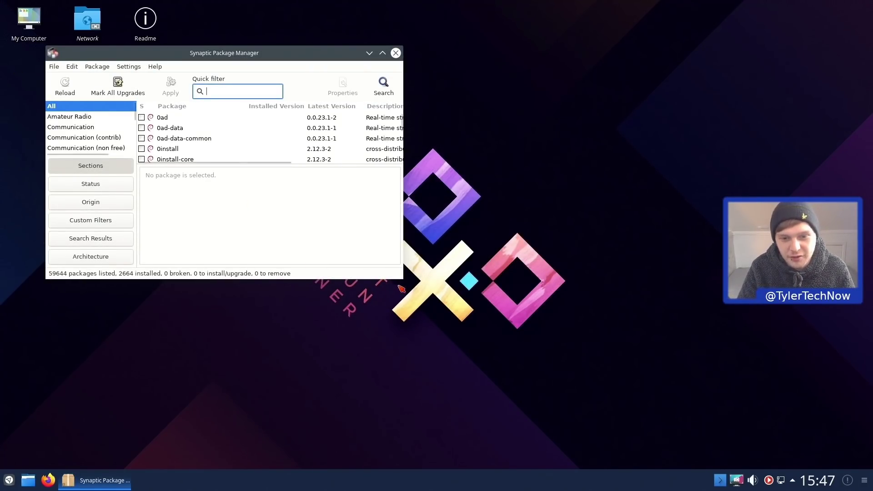
drag(403, 278, 517, 365)
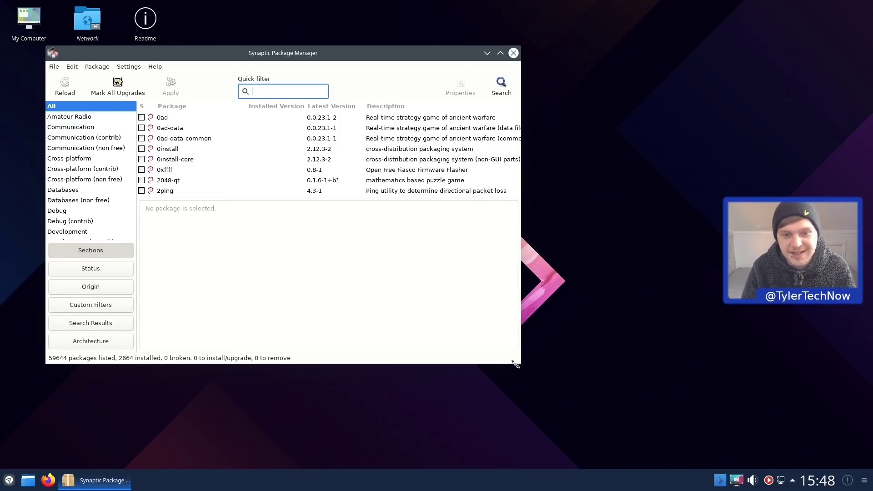
Open Discover from the launcher and arrange its window beside the Synaptic Package Manager window.
key(super)
text(dis)
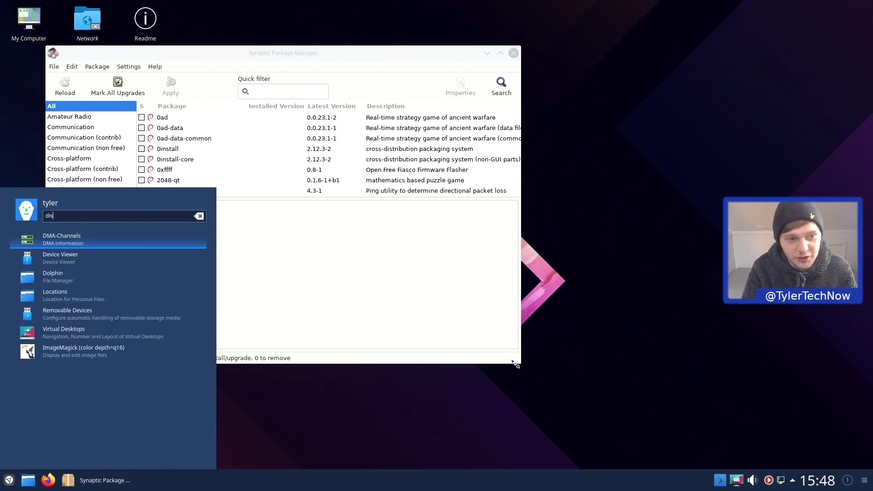
key(Return)
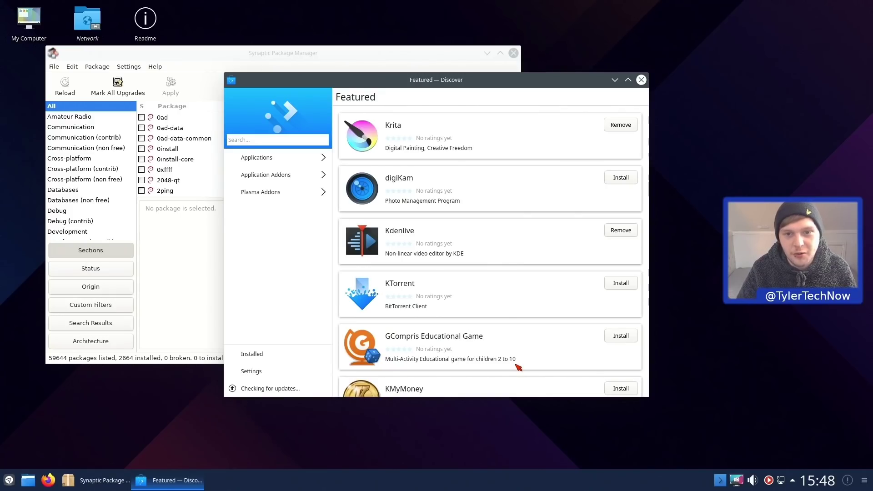
drag(430, 81, 602, 82)
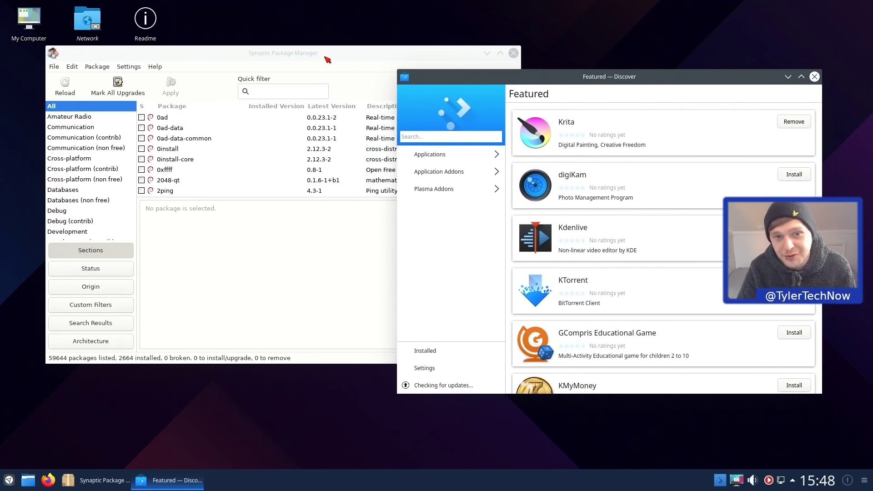
drag(325, 57, 316, 73)
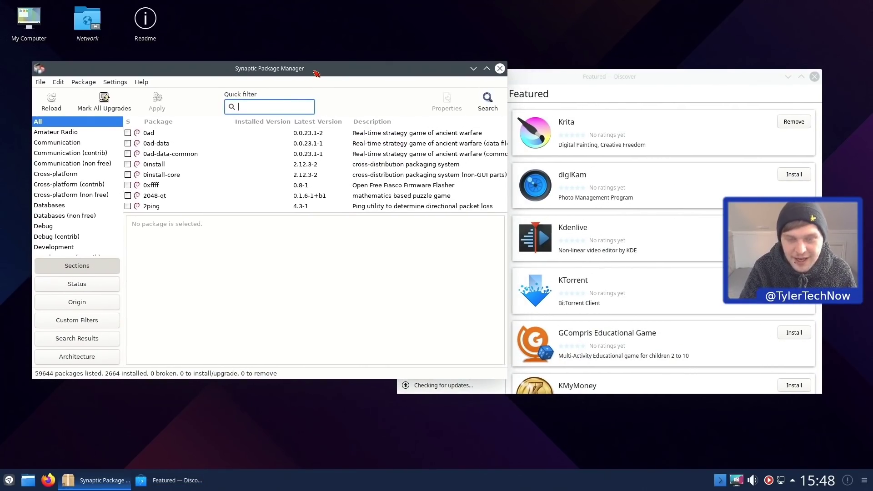
Quit htop in the drop-down terminal and run "snap list" and "flatpak list" to check for Snap and Flatpak support.
key(F12)
text(q)
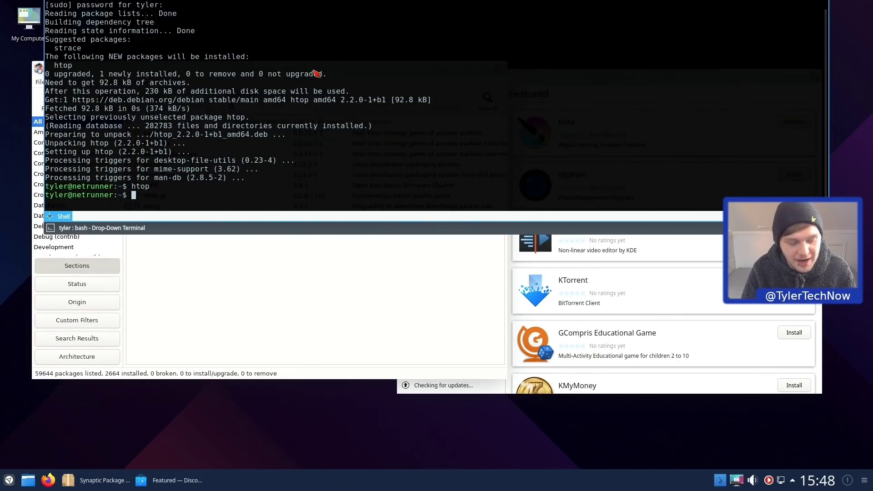
text(snap list)
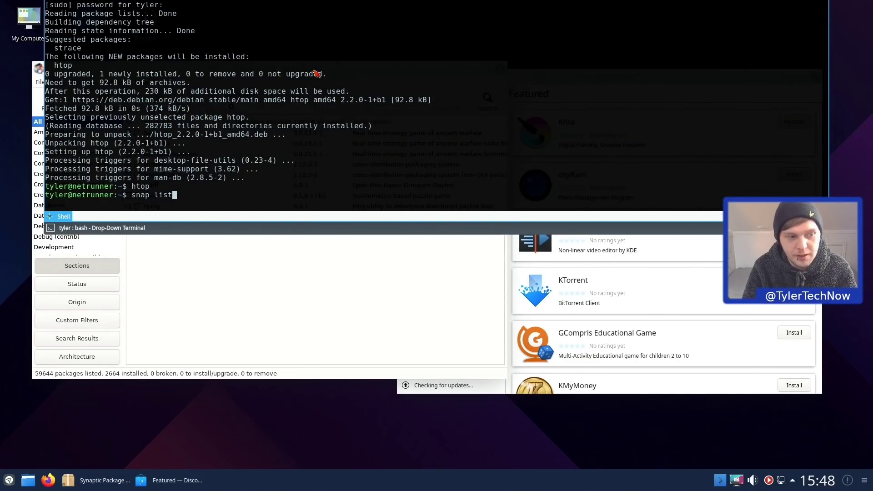
key(Return)
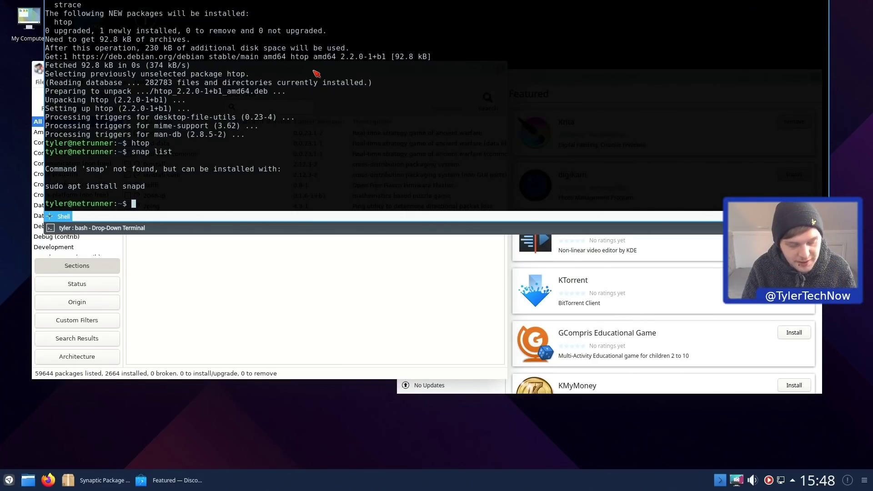
text(flatpak )
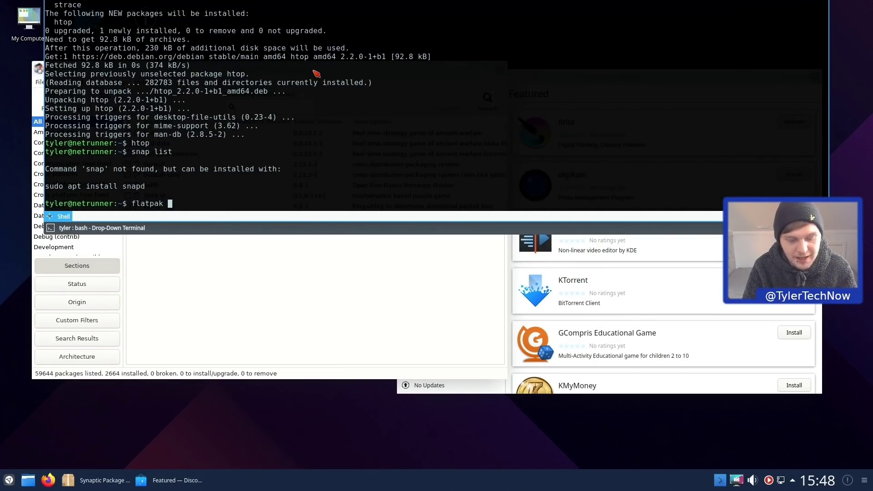
text(list)
key(Return)
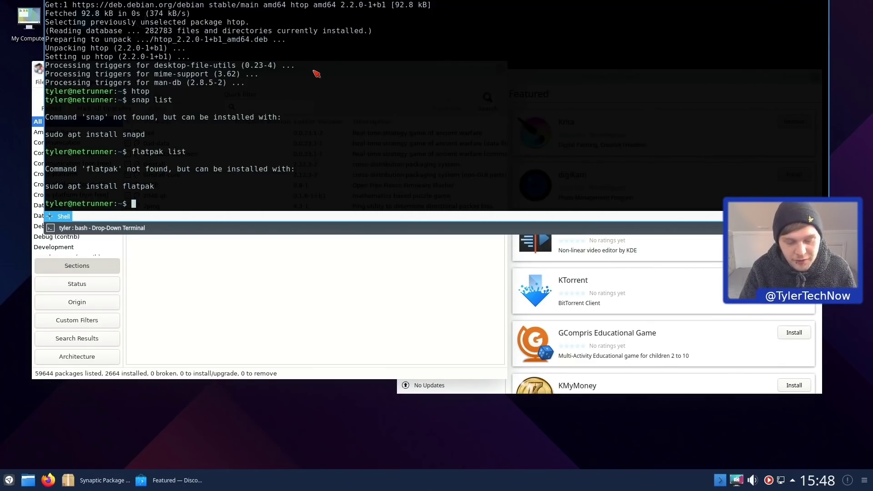
Hide the drop-down terminal and close the Synaptic and Discover windows.
key(F12)
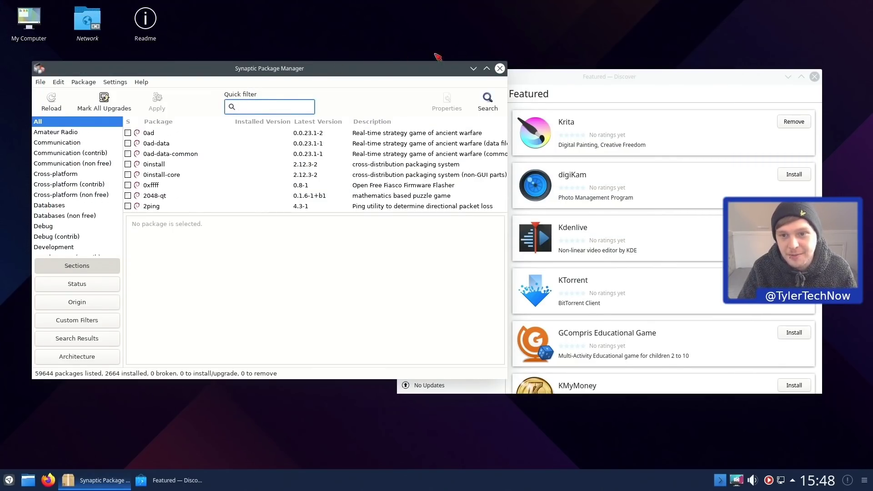
click(499, 69)
click(814, 76)
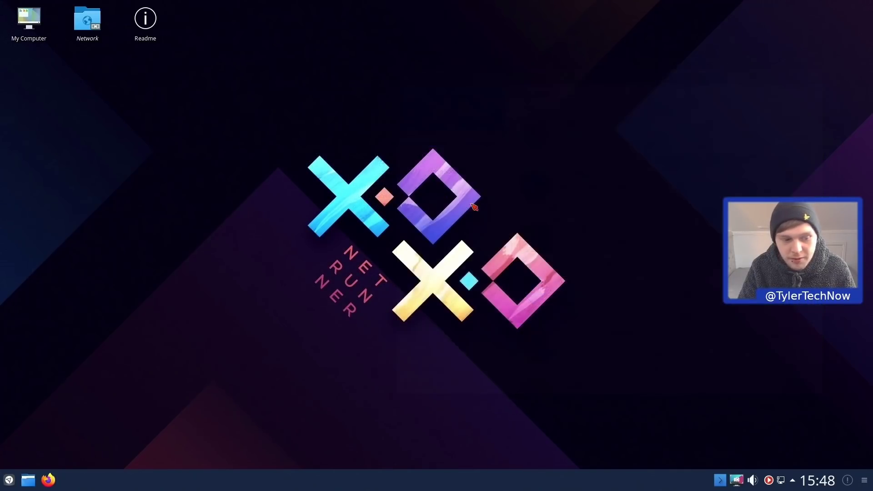
Switch to Firefox and search Google for "etcher appimage".
click(51, 481)
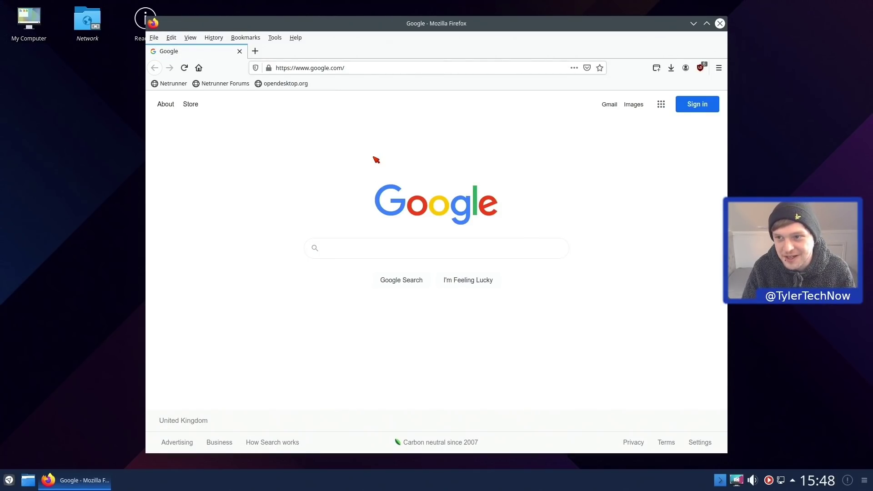
text(e)
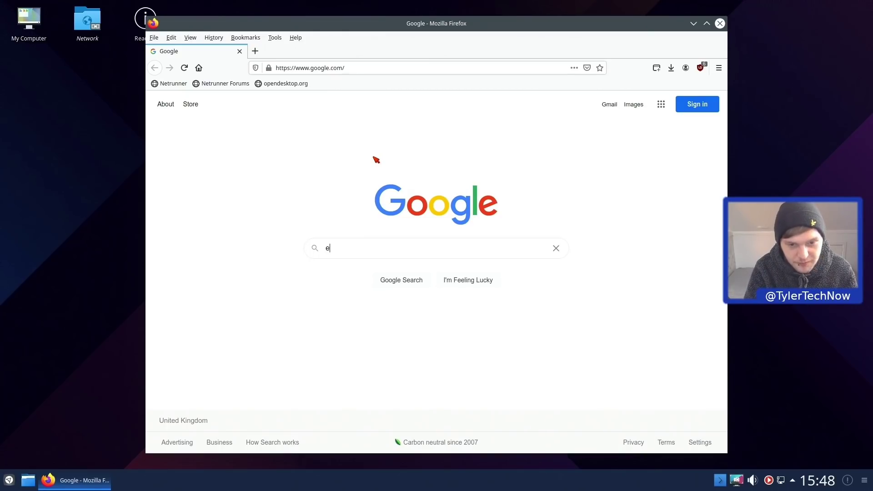
text(tcher appimage)
key(Return)
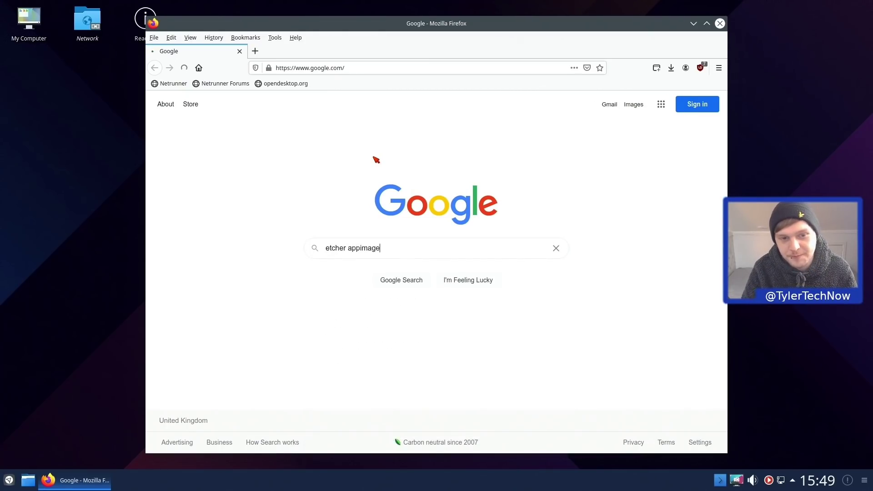
Open the Etcher page on AppImageHub and follow its download link to the GitHub releases.
click(269, 194)
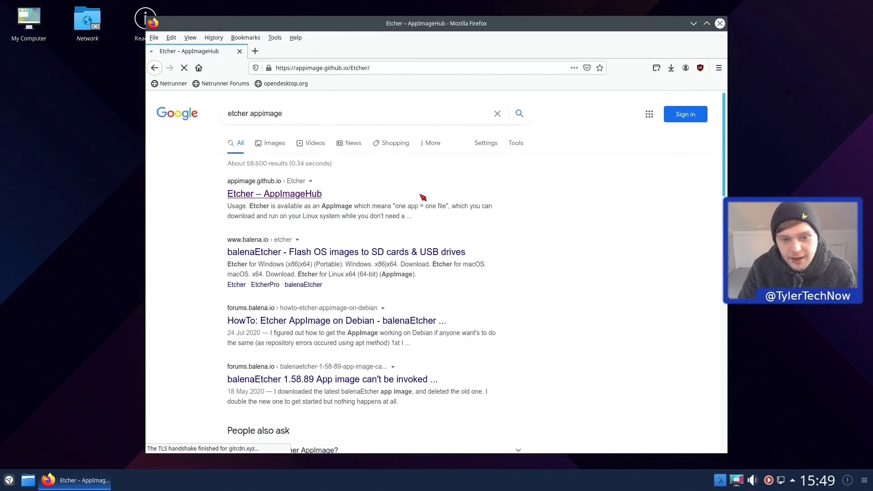
scroll(352, 226, down, 10)
scroll(317, 172, up, 3)
scroll(317, 172, up, 2)
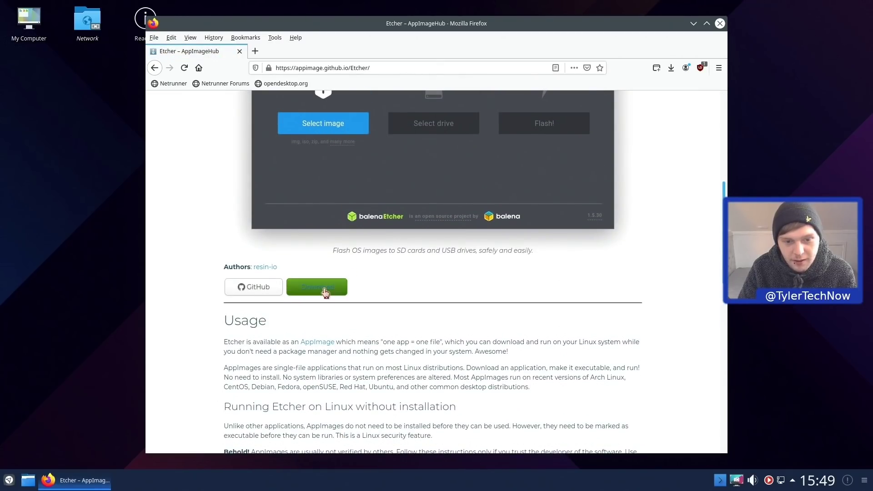
click(318, 288)
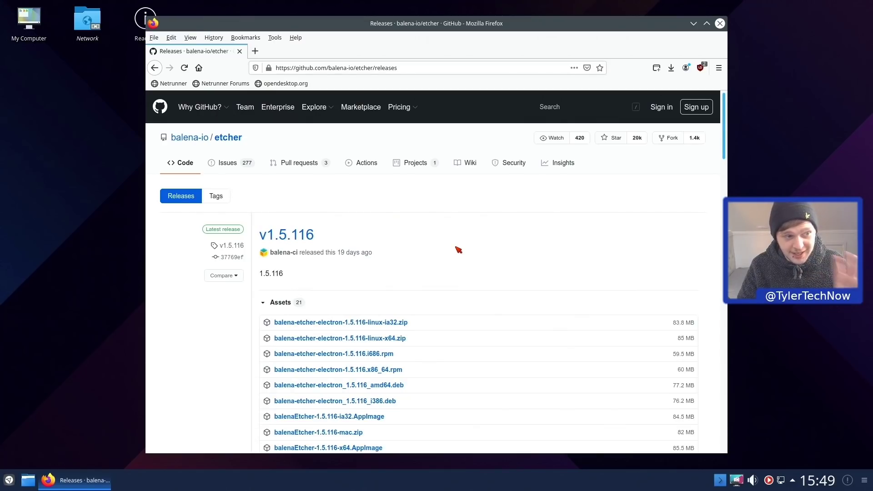
Request the download of balenaEtcher-1.5.116-x64.AppImage from the v1.5.116 release assets.
scroll(457, 249, down, 8)
scroll(458, 250, up, 5)
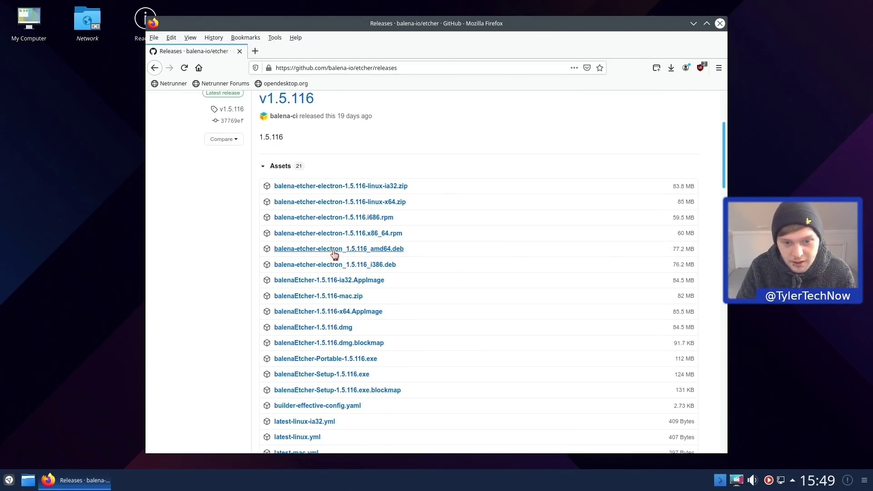
click(356, 313)
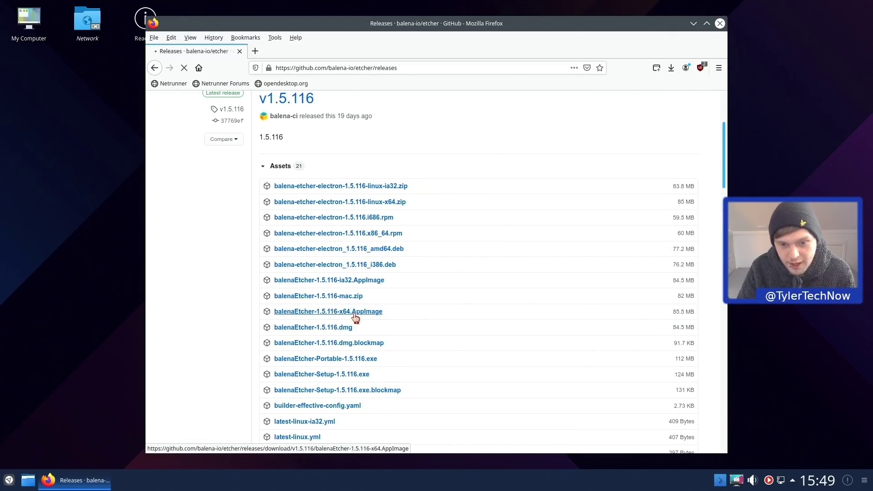
click(437, 251)
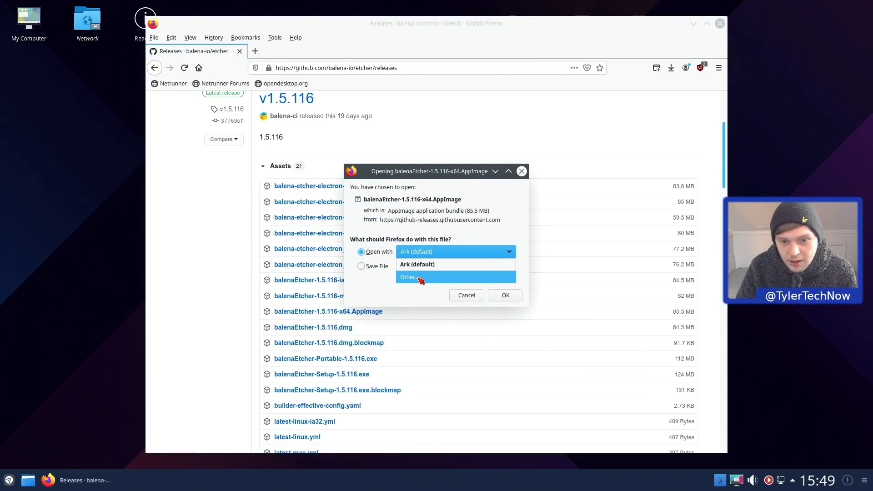
click(420, 278)
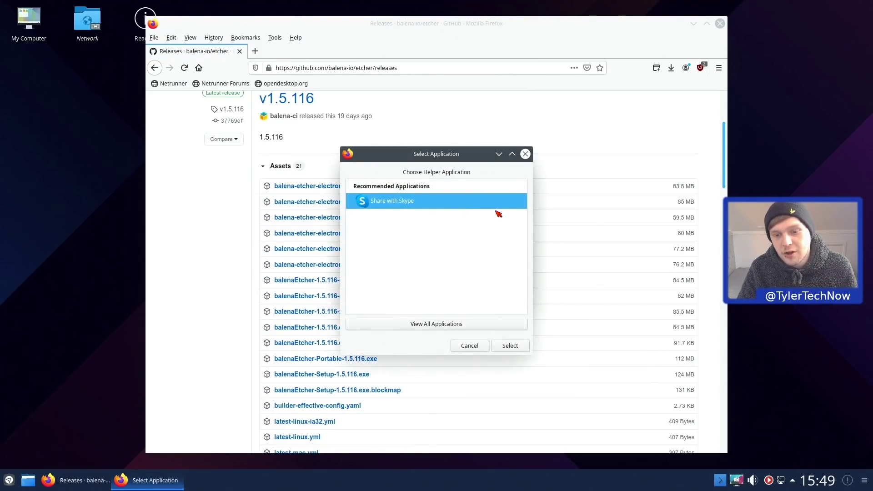
click(526, 156)
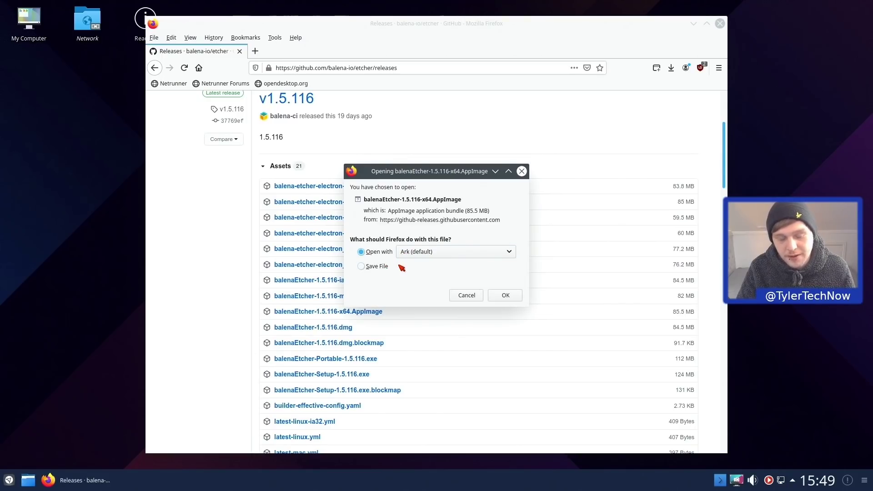
Choose to save the AppImage as a file and store it in the Downloads folder.
click(362, 266)
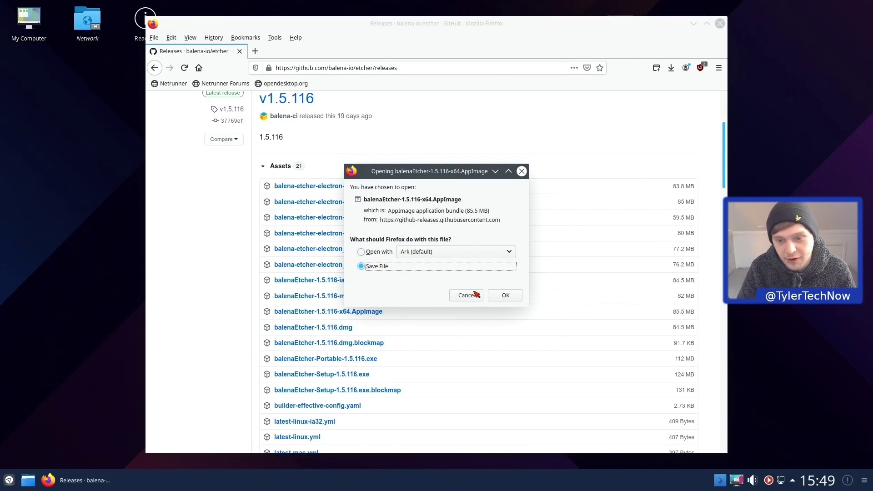
click(505, 295)
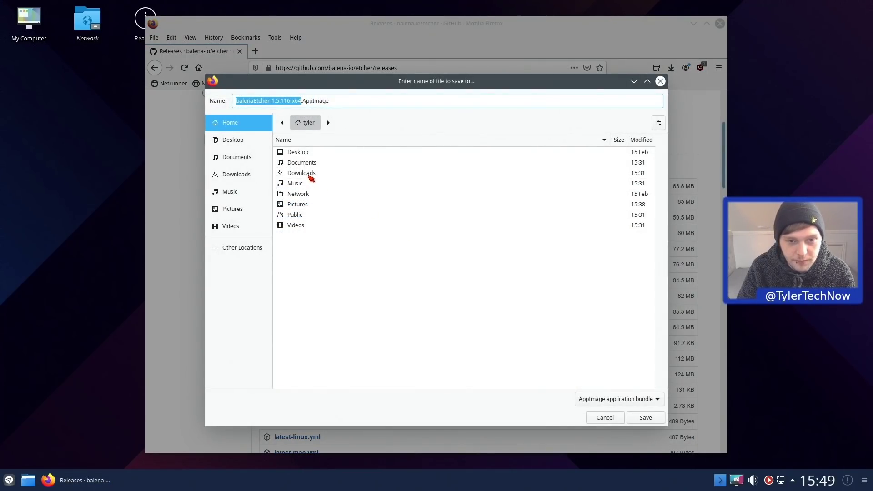
double_click(311, 177)
click(646, 417)
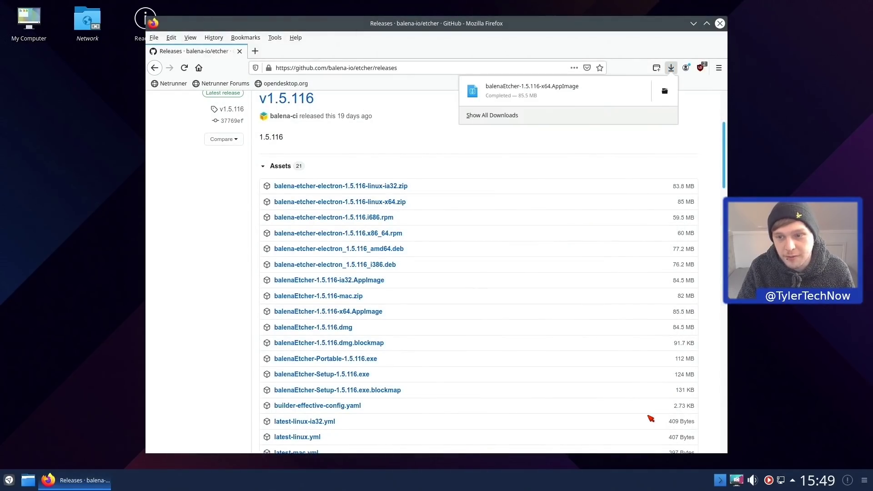
Show the downloaded AppImage in its folder, close Firefox, and run balenaEtcher-1.5.116-x64.AppImage.
click(664, 91)
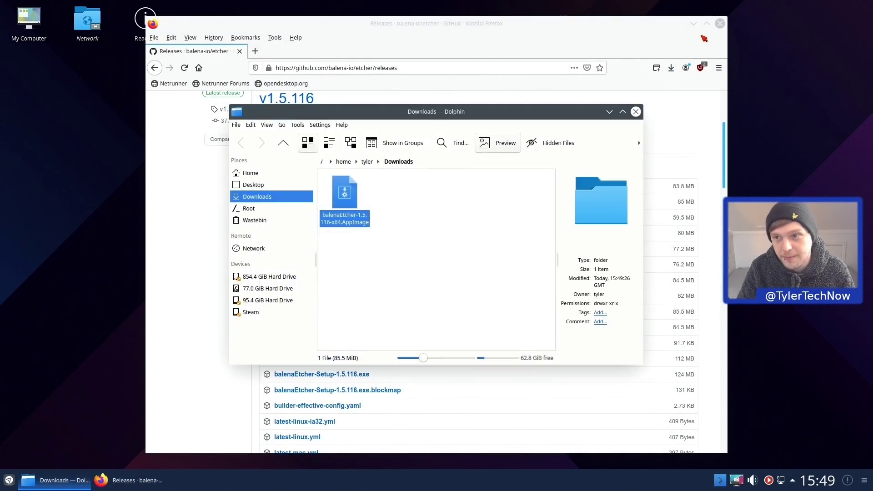
click(721, 23)
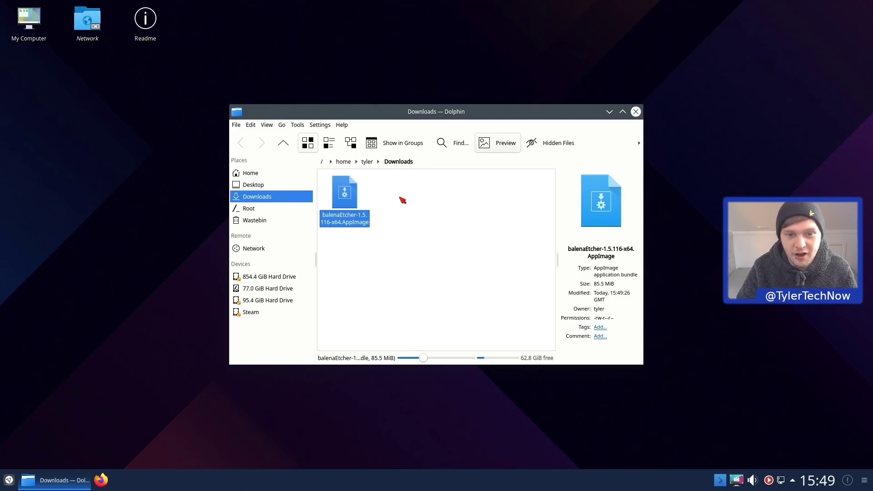
double_click(346, 198)
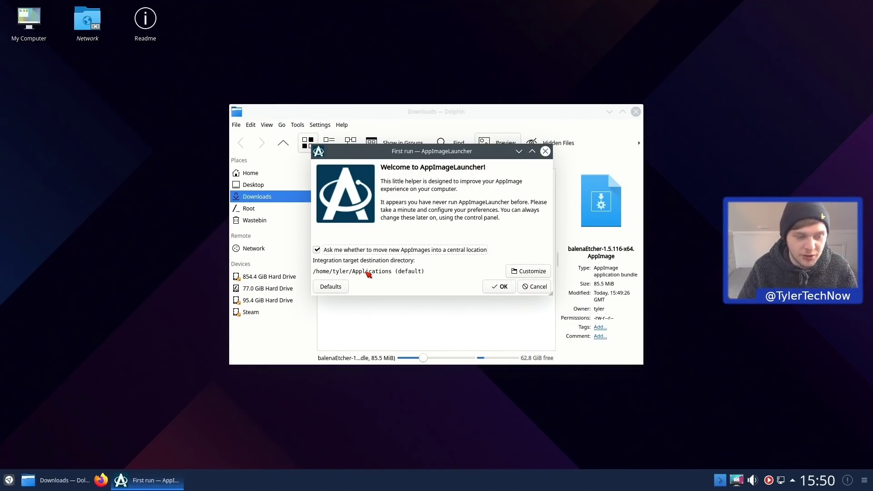
Accept AppImageLauncher's default first-run preferences, and integrate and run the balenaEtcher AppImage.
click(10, 480)
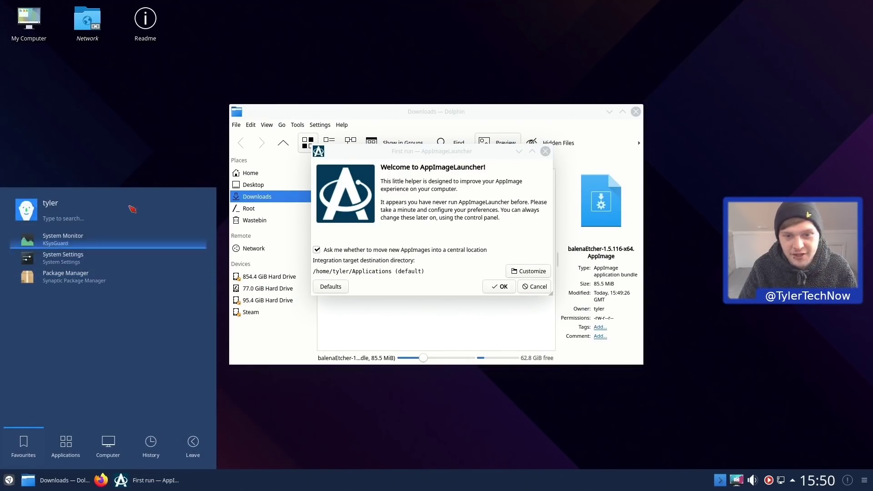
click(479, 152)
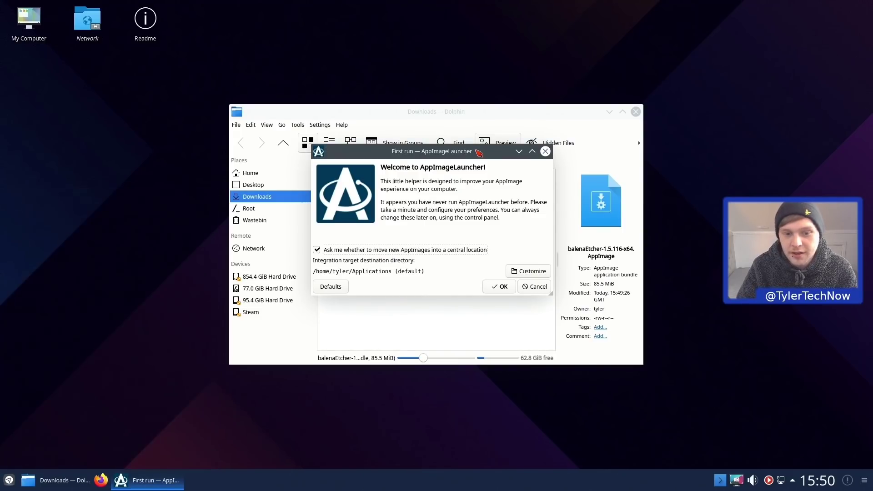
click(504, 286)
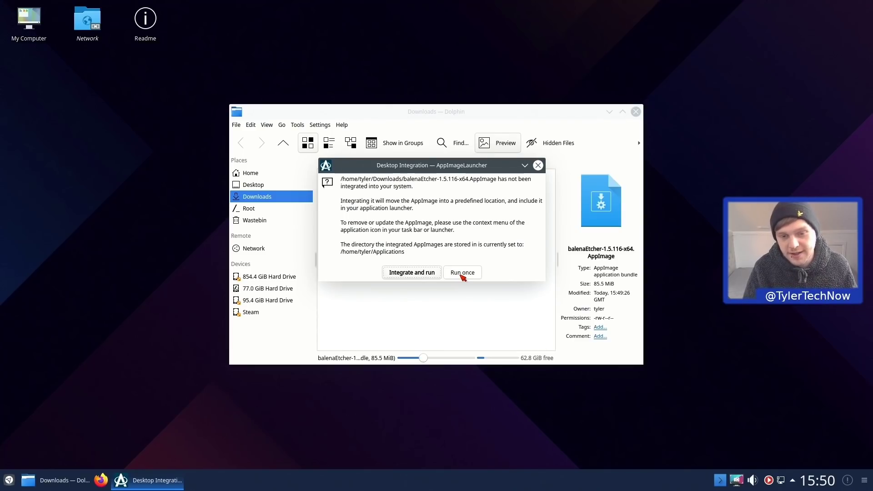
click(410, 273)
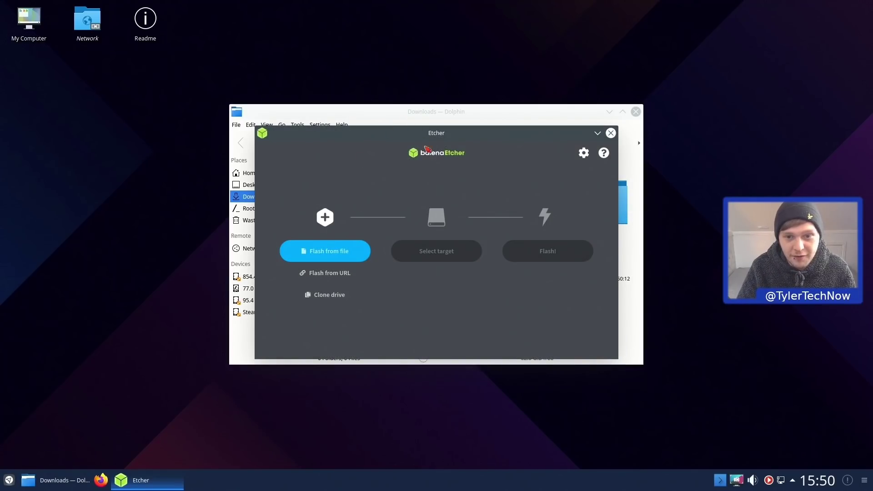
Check the Downloads folder and the Applications folder in Home for the integrated AppImage, and return to Home.
click(533, 113)
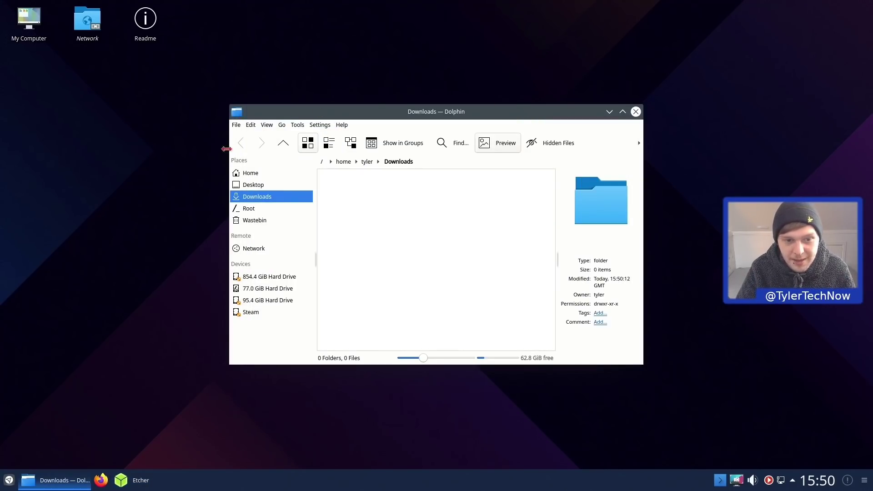
click(257, 176)
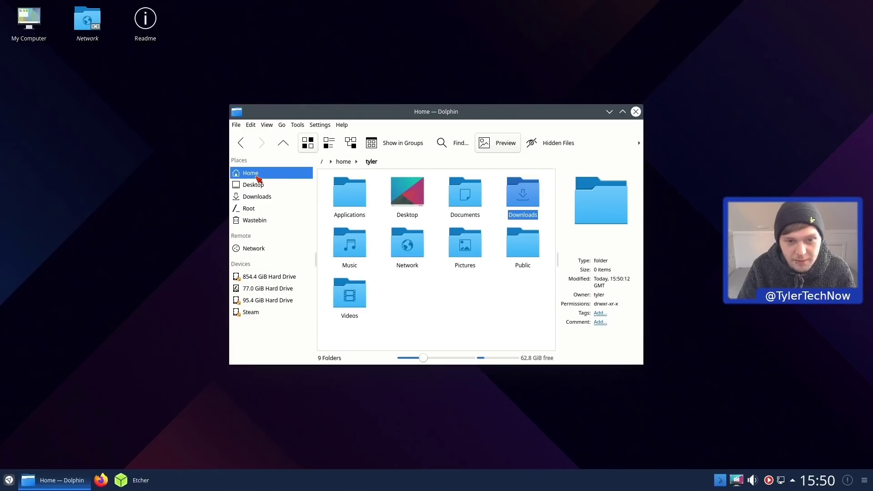
click(359, 203)
drag(465, 281, 350, 223)
key(alt+Left)
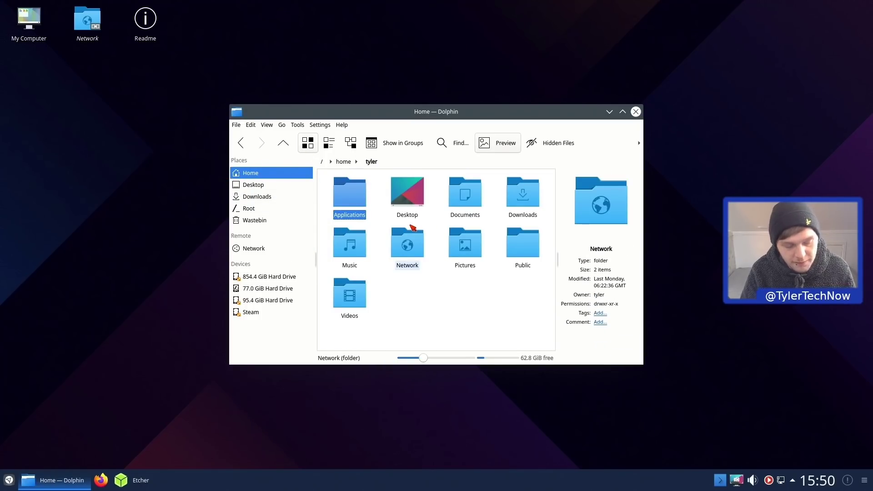
Show hidden files and browse to .local/share/applications to view the generated balenaEtcher desktop entry.
key(ctrl+h)
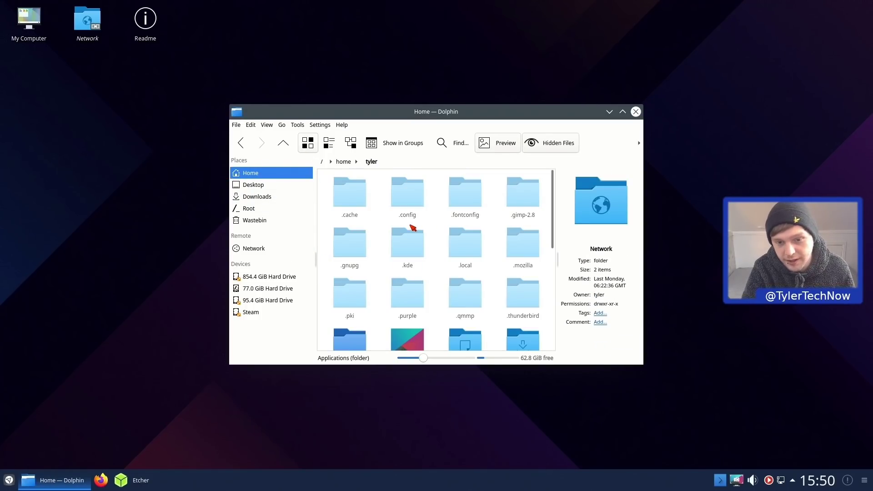
double_click(462, 248)
double_click(347, 195)
double_click(356, 199)
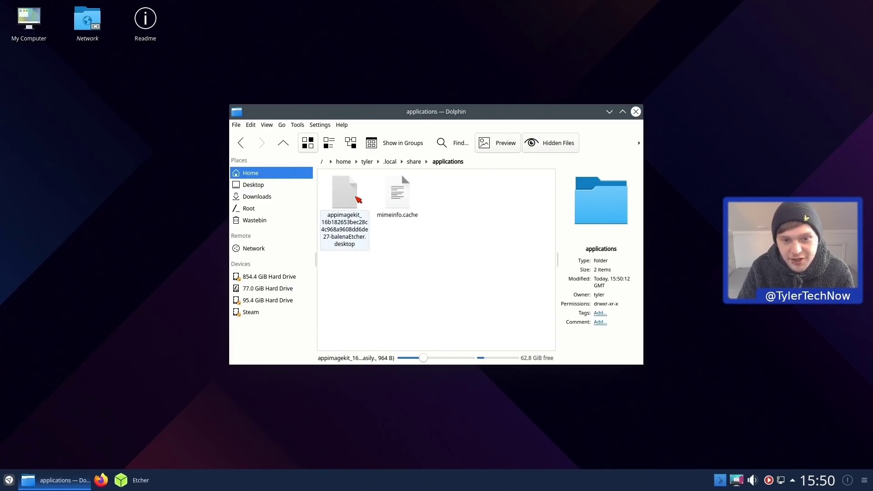
drag(405, 299, 373, 266)
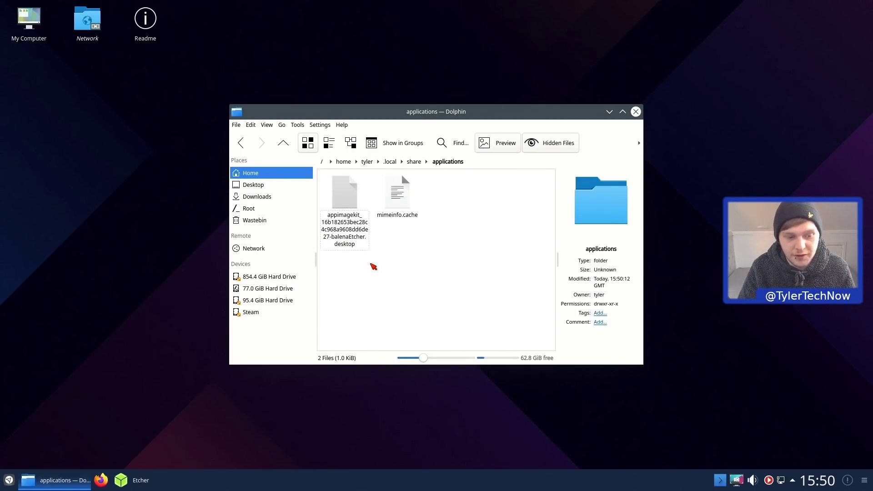
Search the application launcher for "etch" and return to the file manager.
click(6, 483)
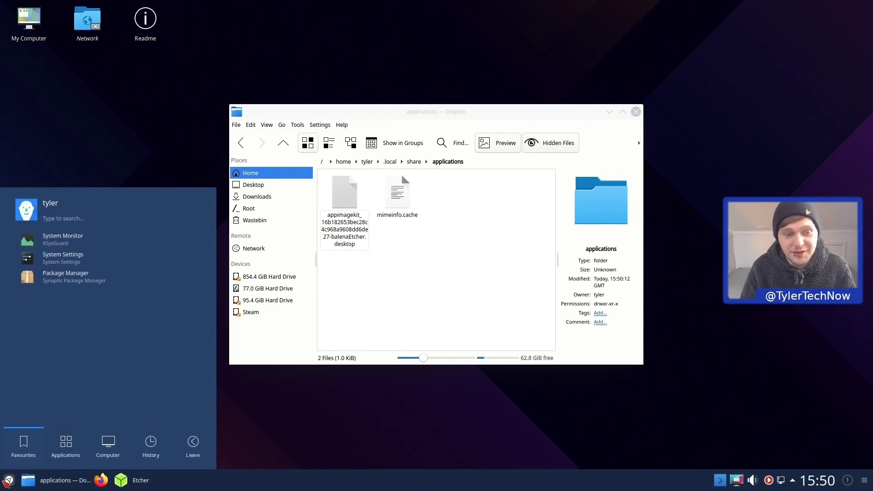
text(etch)
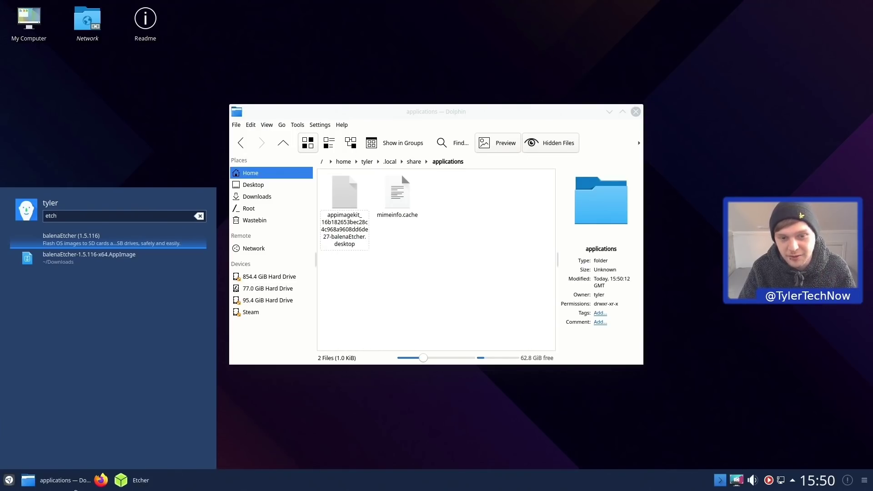
click(424, 274)
Open the balenaEtcher .desktop file in Kate, enlarge the window, and examine its Categories and Icon values.
click(352, 223)
right_click(352, 224)
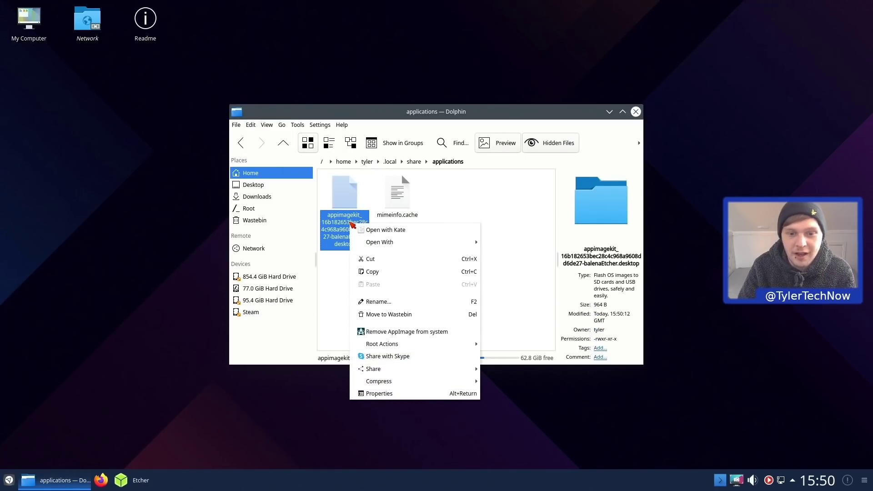
click(391, 230)
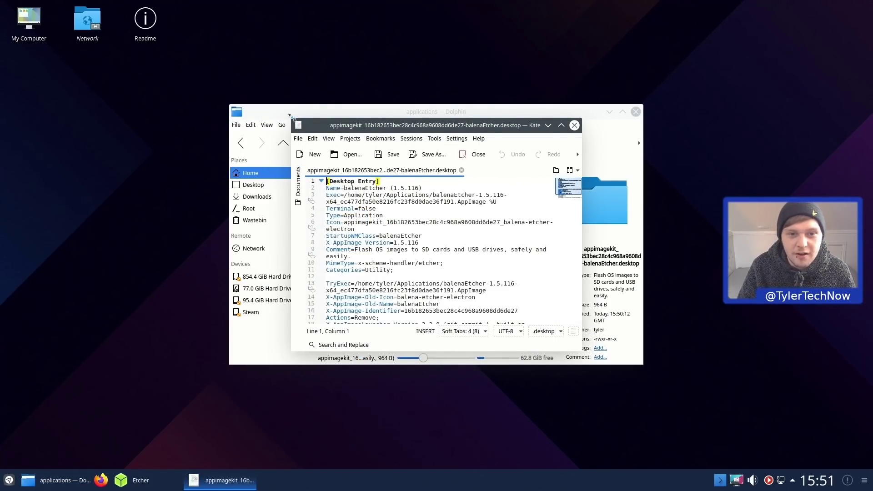
drag(289, 115, 216, 43)
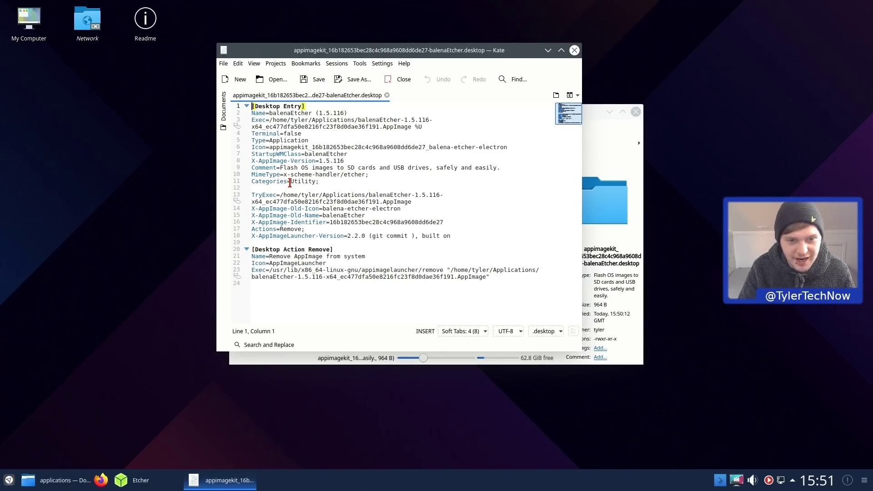
drag(290, 182, 312, 182)
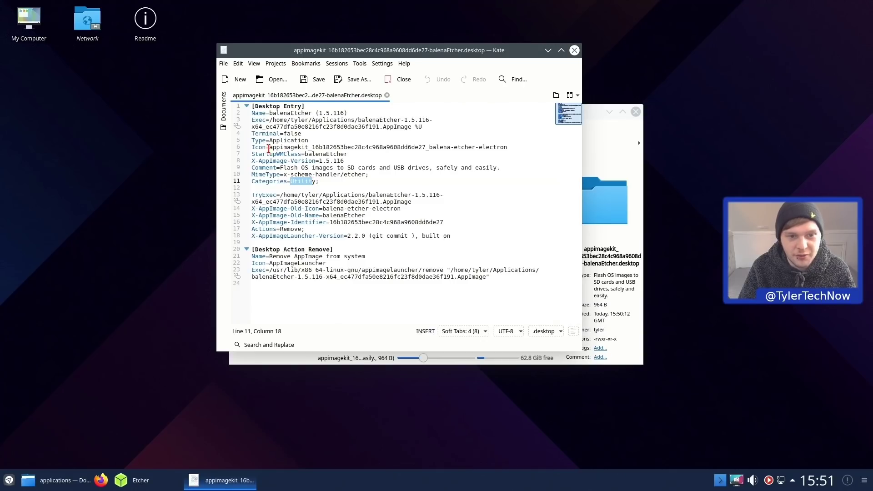
drag(270, 147, 541, 146)
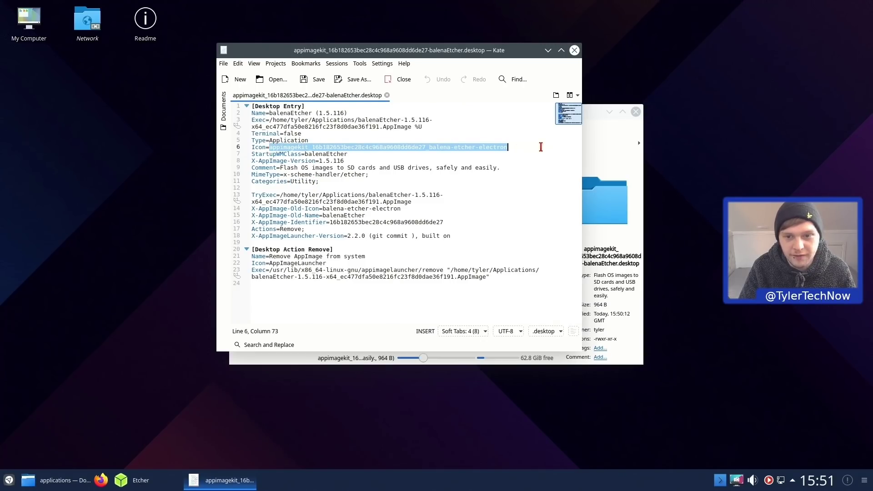
Close Kate, the file manager and Etcher, and quit htop in the drop-down terminal.
click(574, 50)
click(635, 111)
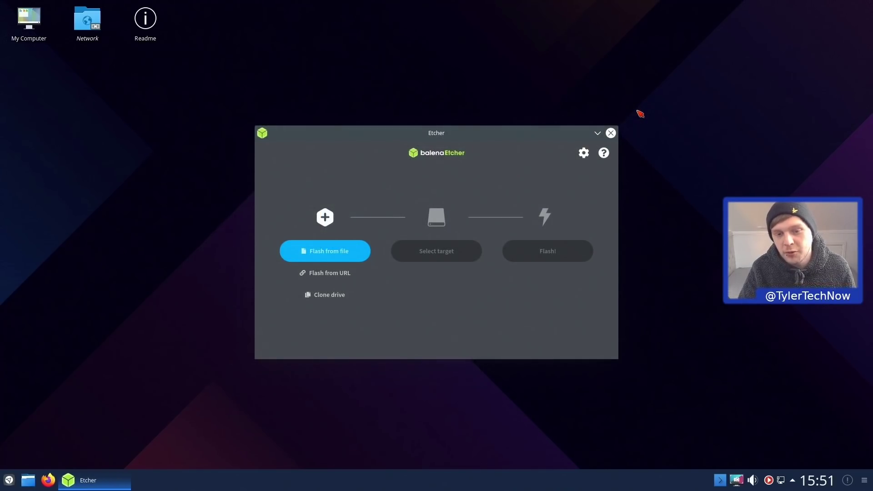
click(611, 133)
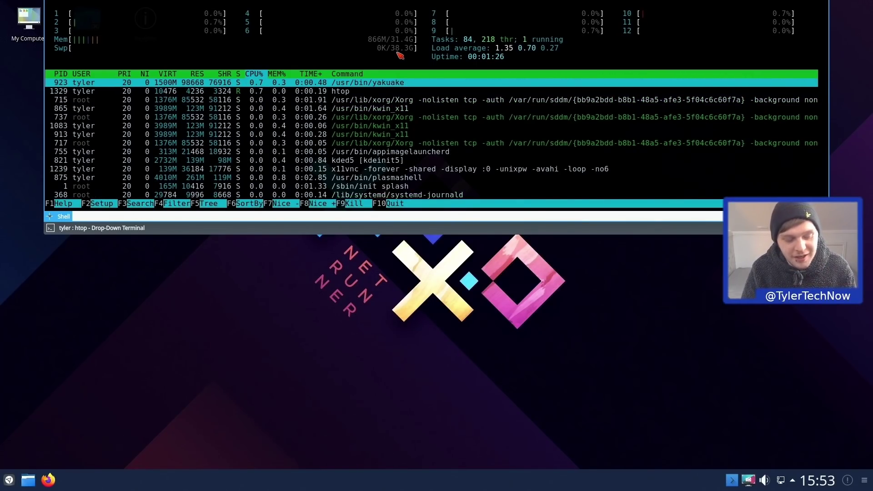
key(q)
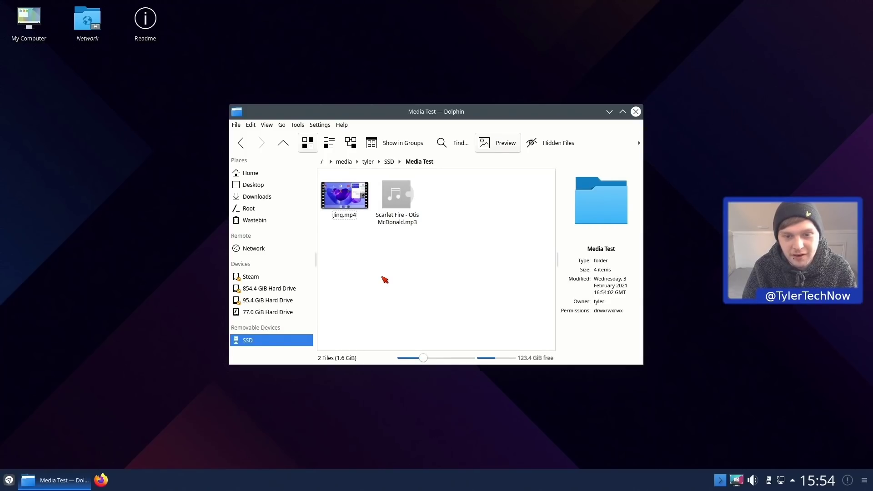
Preview Jing.mp4 from the Media Test folder within Dolphin, and mute the system audio.
mouse_move(354, 204)
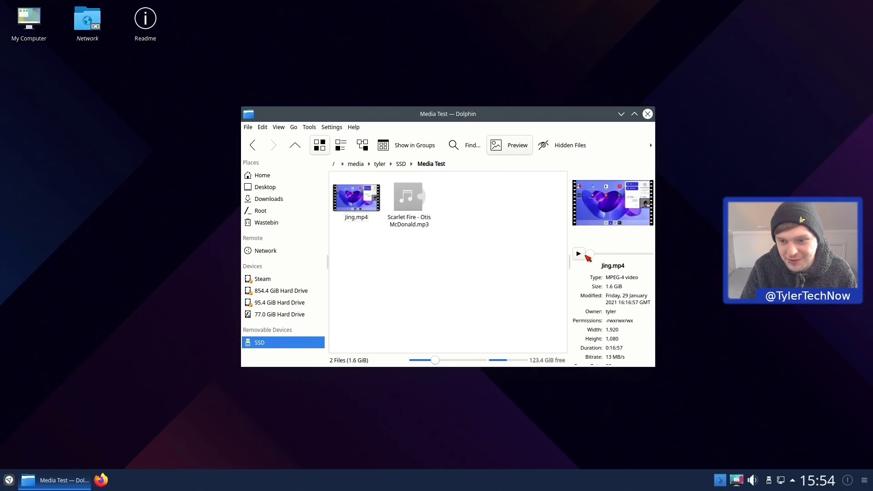
click(578, 254)
click(579, 254)
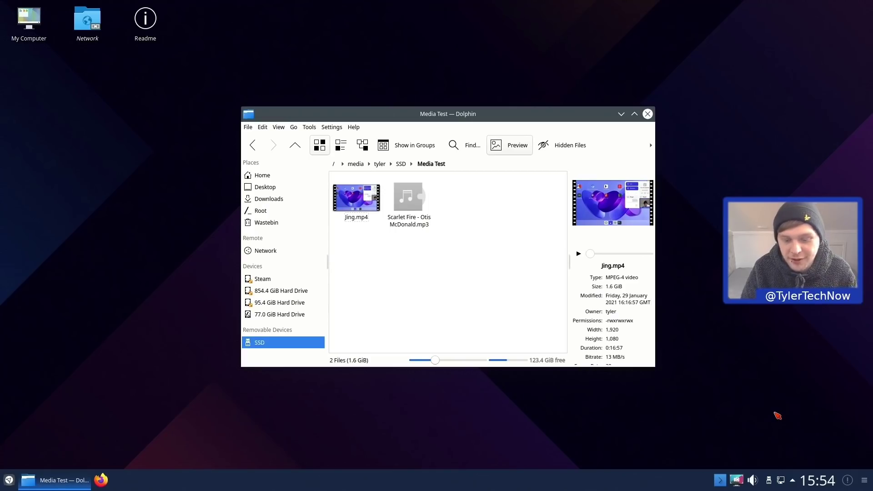
key(XF86AudioMute)
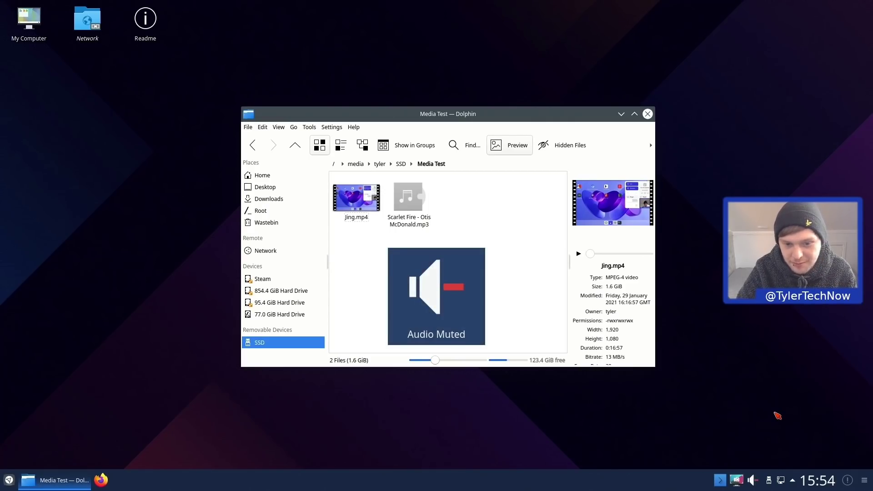
Play Jing.mp4 in its default video player, seek to past the middle, and close the player.
double_click(364, 194)
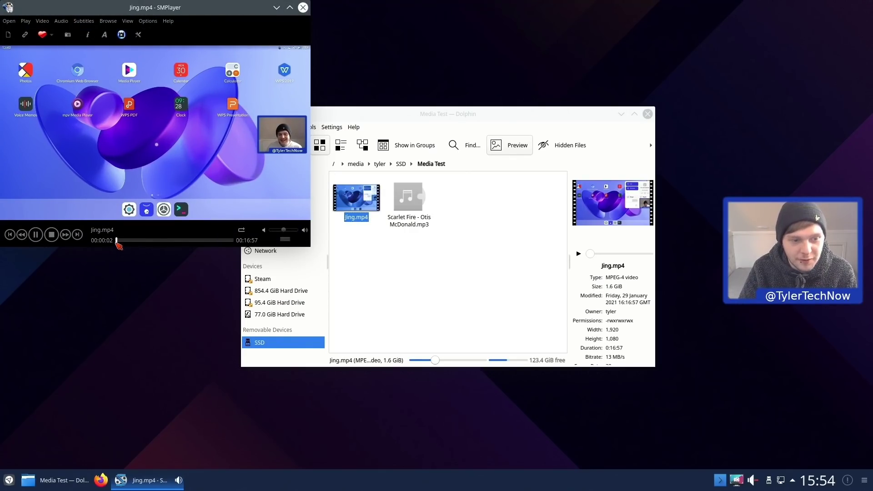
drag(117, 240, 186, 241)
click(302, 8)
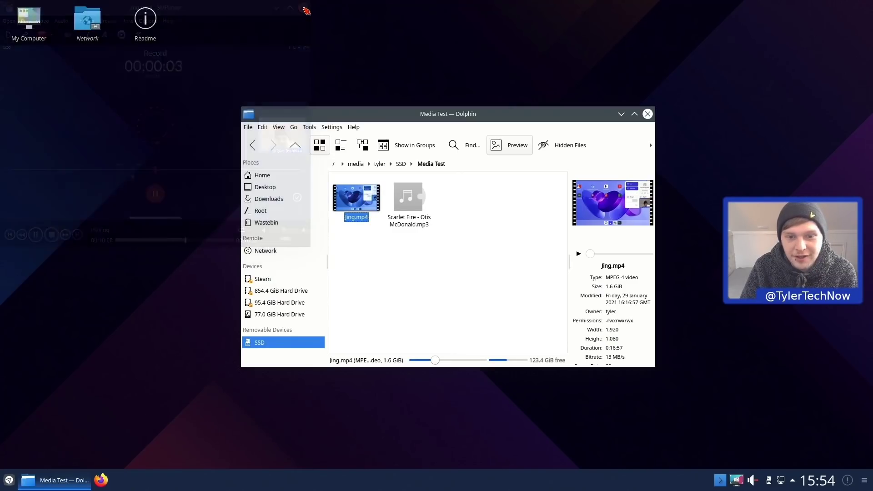
Play the Scarlet Fire MP3 in its default audio player, and close the player.
click(411, 227)
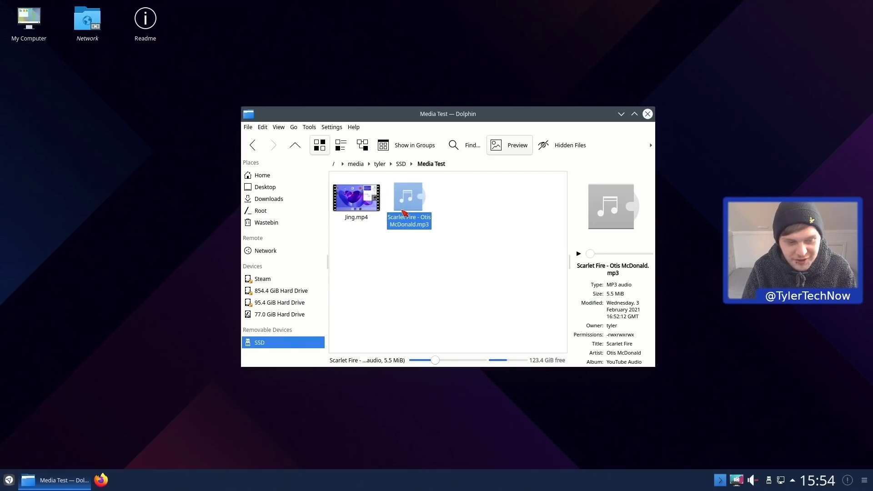
double_click(405, 212)
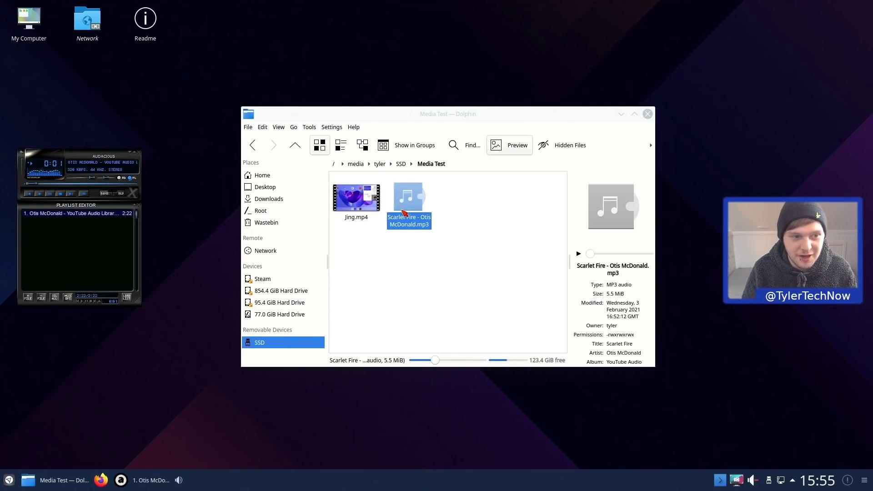
click(139, 153)
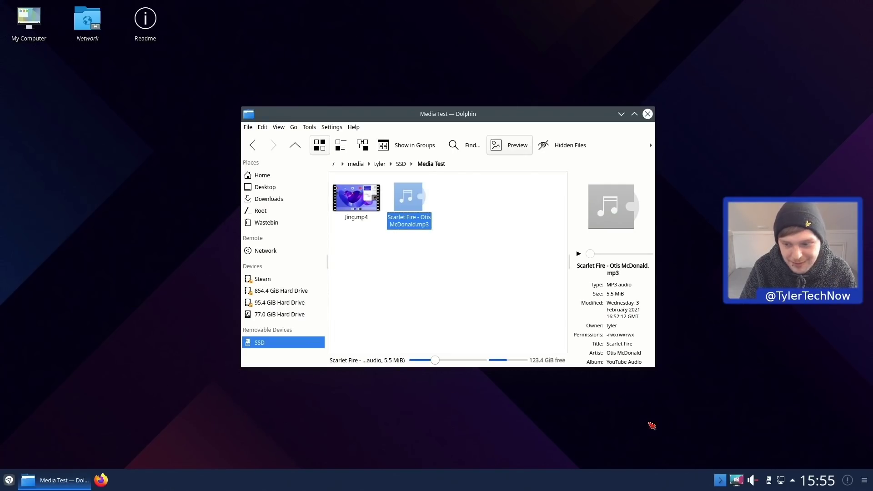
Launch the Yarock music player from the Multimedia applications.
click(9, 479)
click(65, 443)
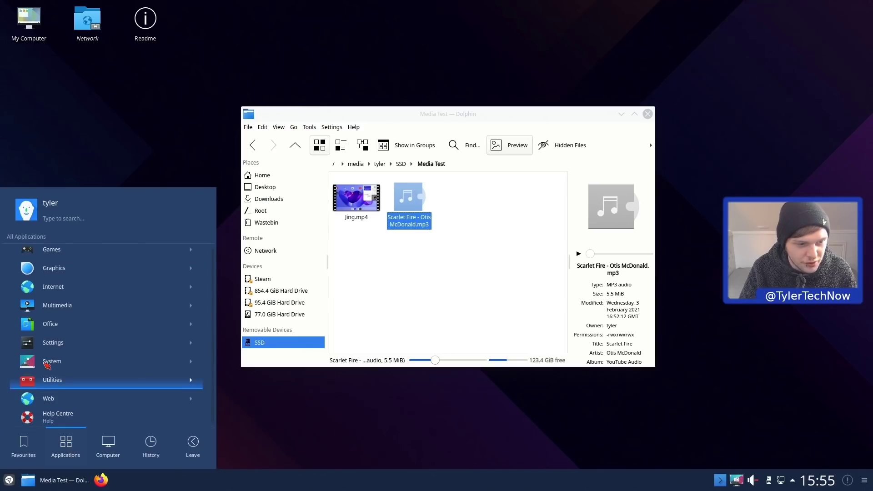
click(55, 304)
click(59, 252)
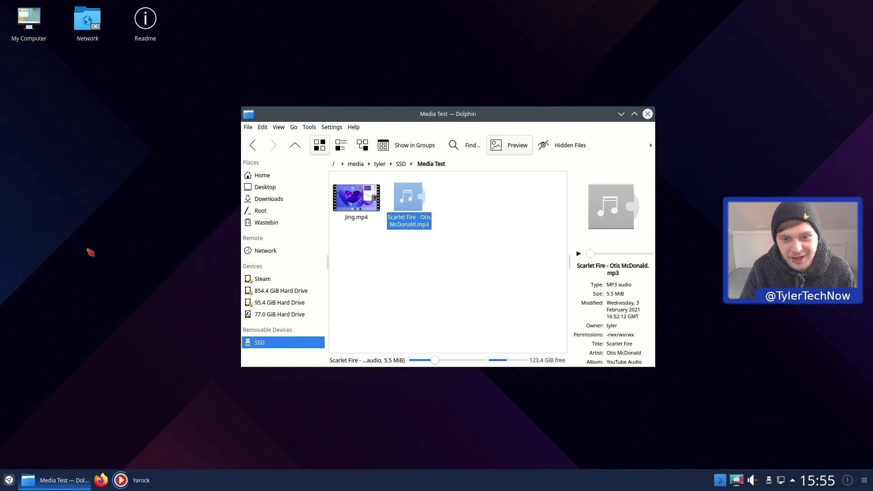
Arrange the Yarock and Dolphin windows, add the Scarlet Fire MP3 to Yarock's play queue, and play it.
drag(404, 41, 309, 43)
click(609, 155)
drag(482, 114, 655, 246)
drag(603, 337, 501, 189)
click(497, 107)
click(492, 86)
double_click(492, 87)
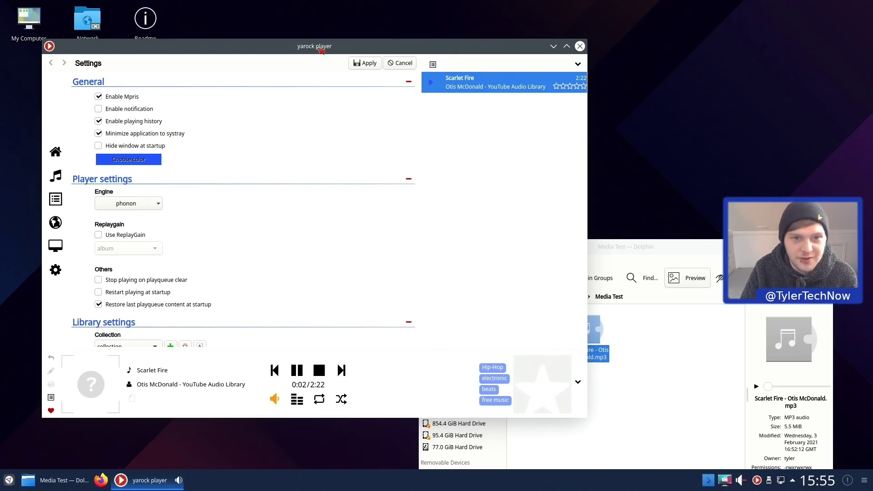
Review Yarock's settings down to the scrobbler section, close the player, and move the Dolphin window back near the centre.
drag(307, 51, 314, 47)
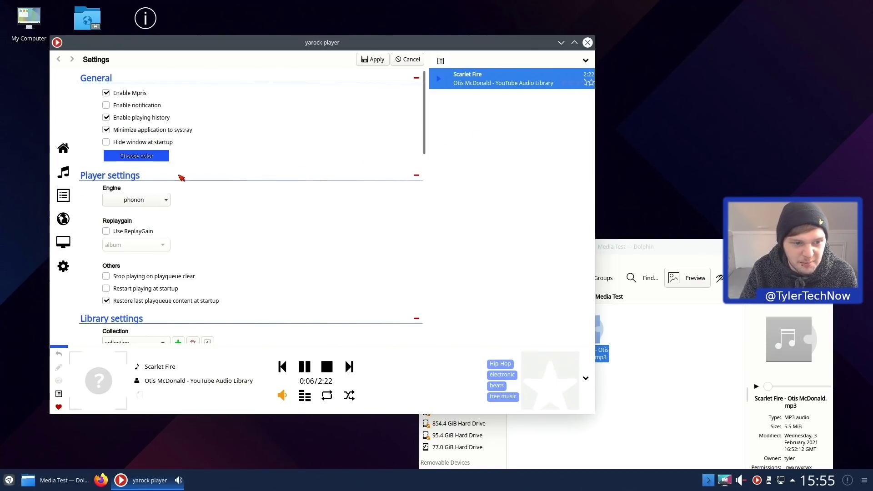
scroll(396, 264, down, 15)
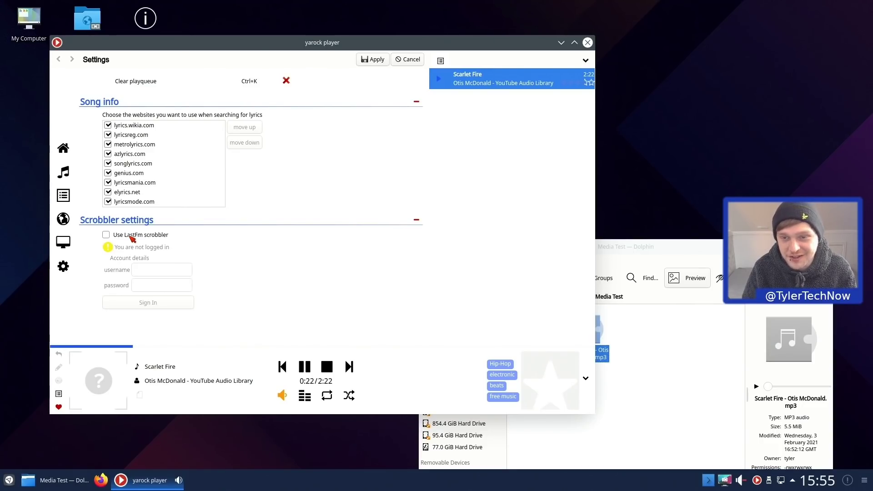
click(587, 42)
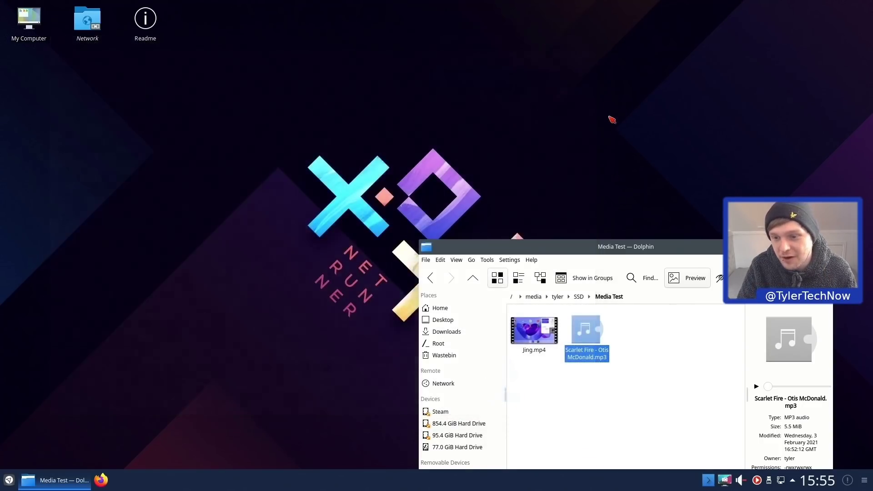
drag(611, 245, 459, 138)
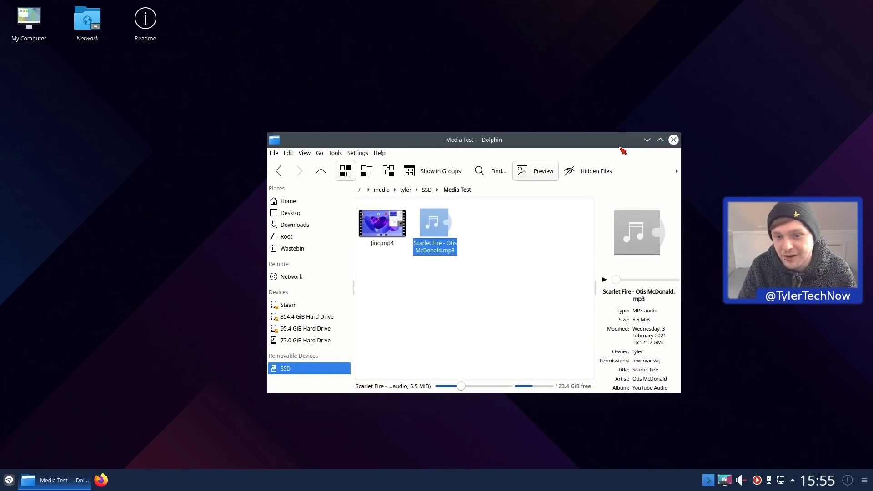
Show the details of the Jing.mp4 video in Dolphin, and close the Dolphin window.
click(377, 233)
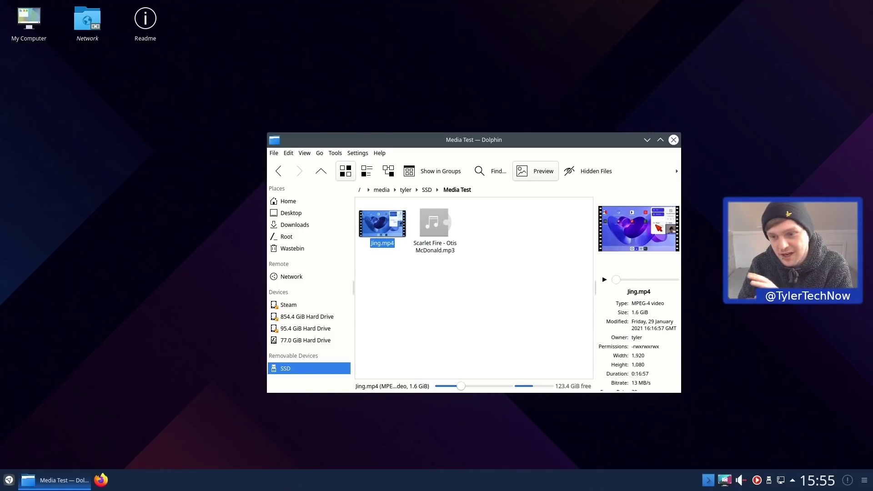
click(674, 141)
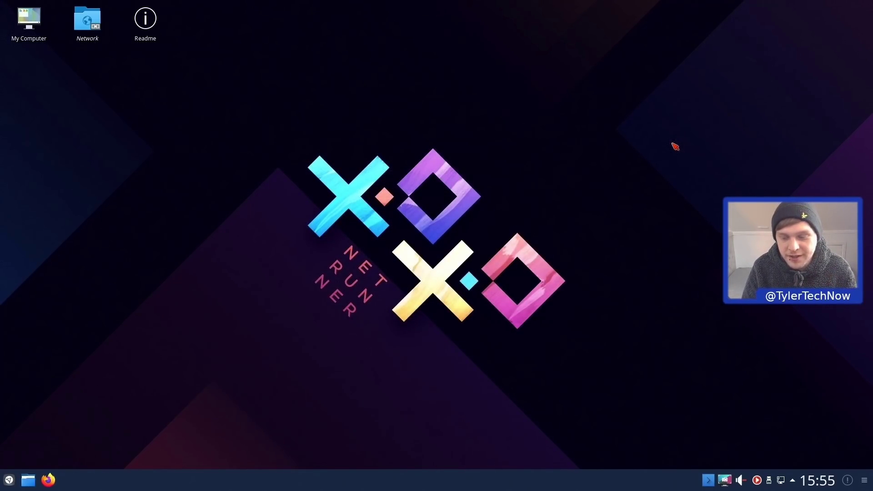
Open System Settings and review the Icons and Look And Feel pages of Workspace Appearance.
key(super)
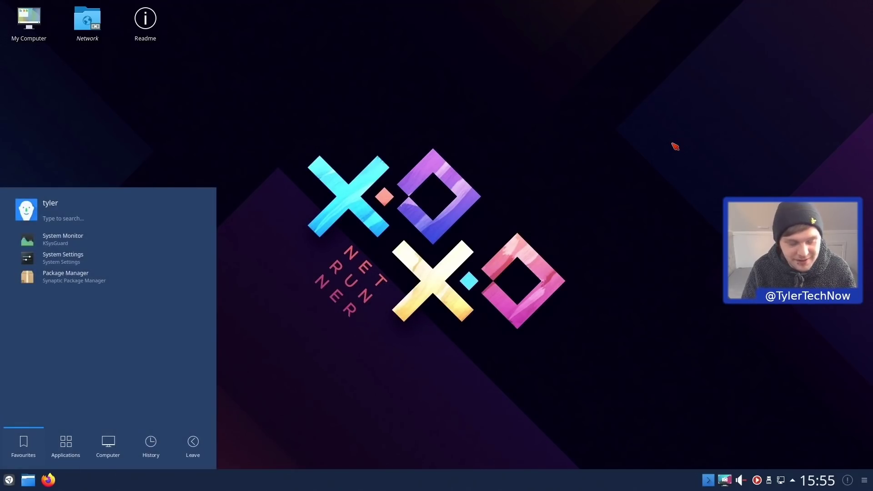
click(129, 256)
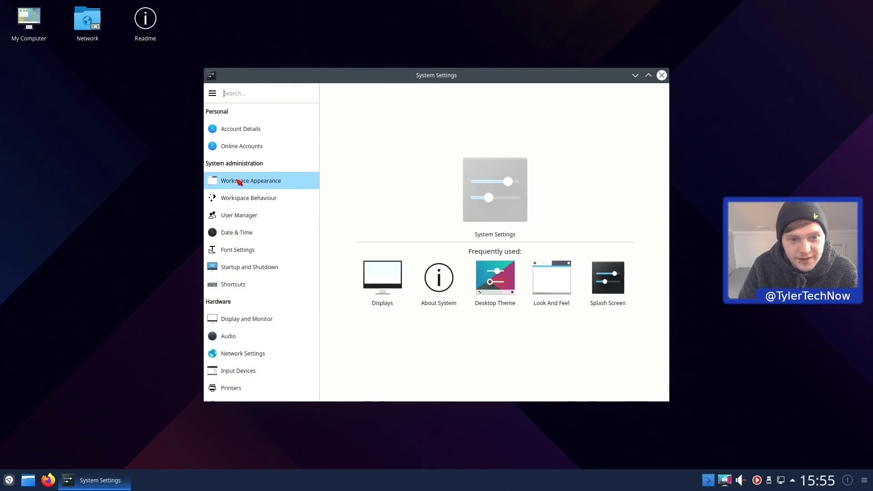
click(253, 180)
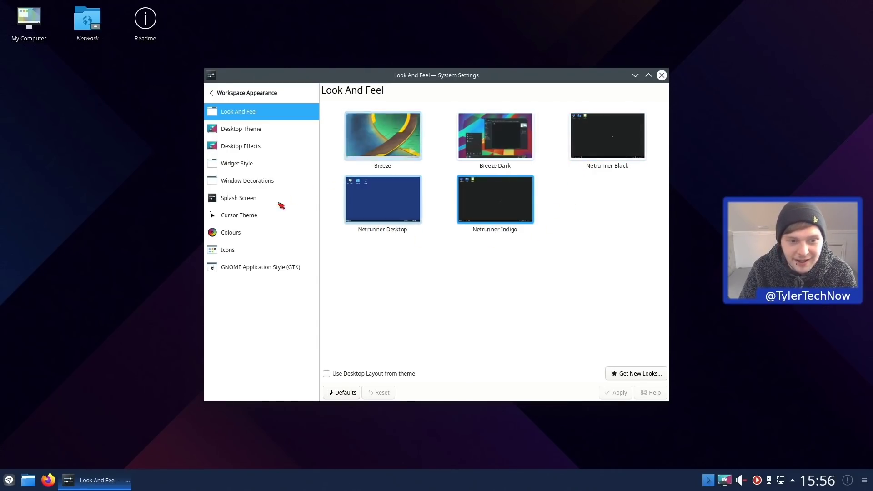
click(255, 250)
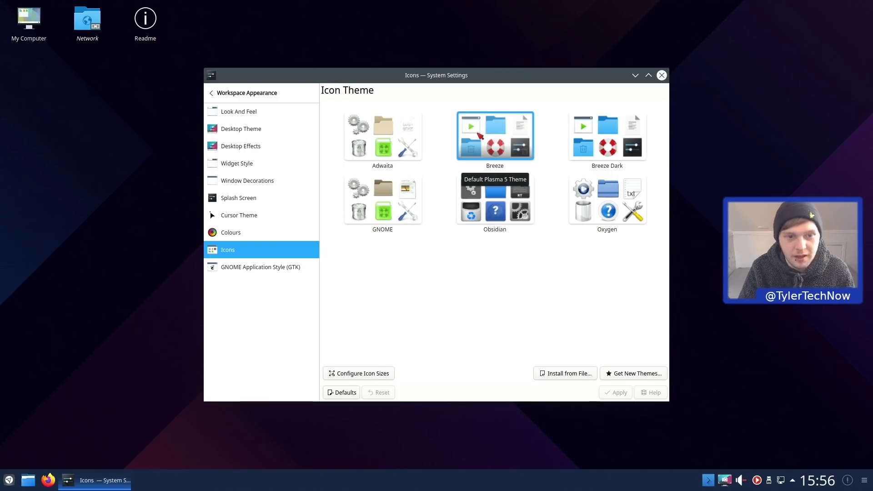
click(227, 111)
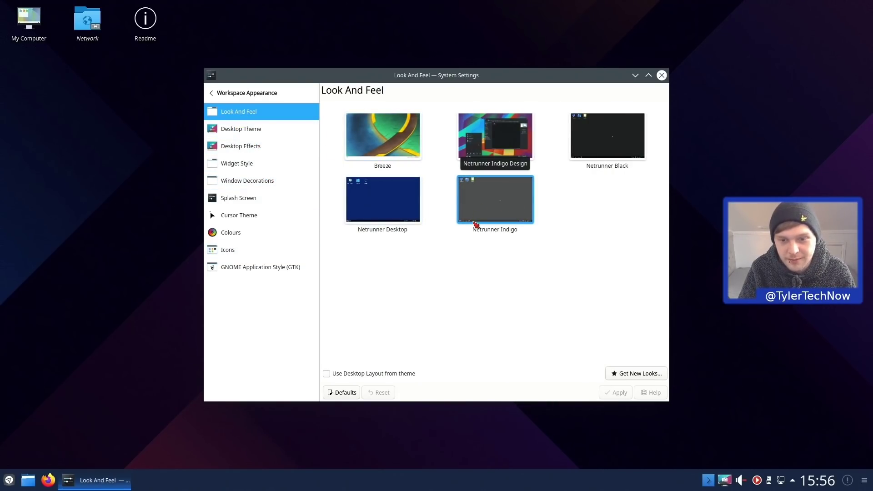
Open a Dolphin window beside System Settings to examine the current theme's folder icons, and close it.
click(30, 484)
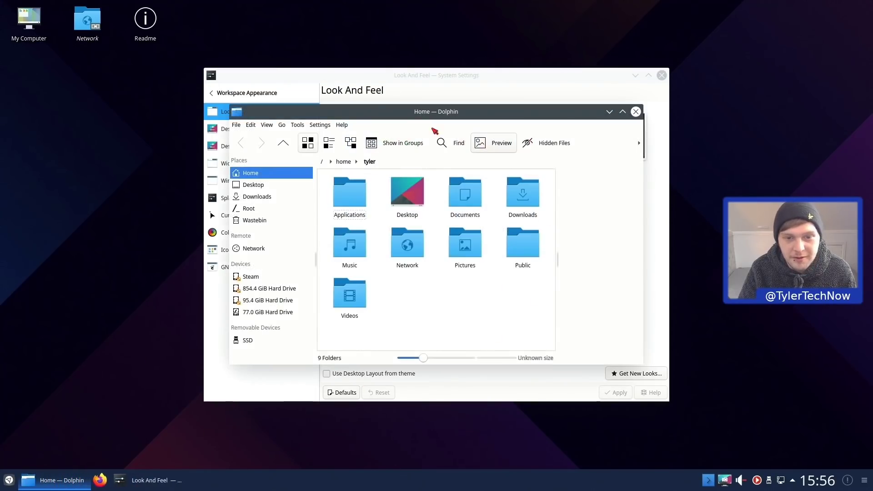
drag(377, 113, 191, 103)
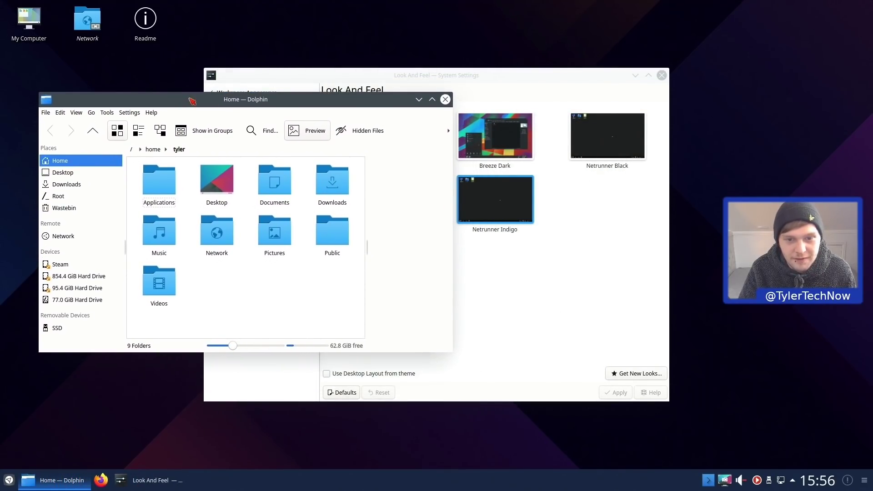
click(445, 99)
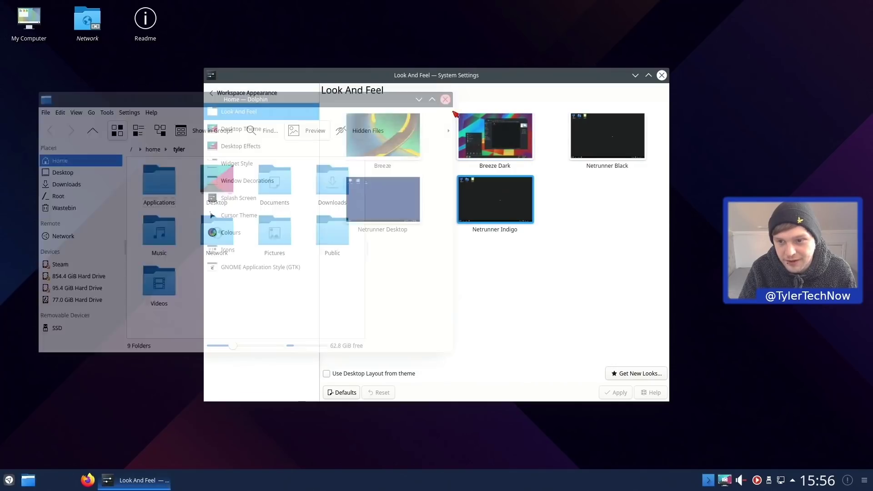
Apply the Netrunner Black look and feel, and open a Dolphin window beside System Settings to preview it.
click(595, 142)
click(627, 391)
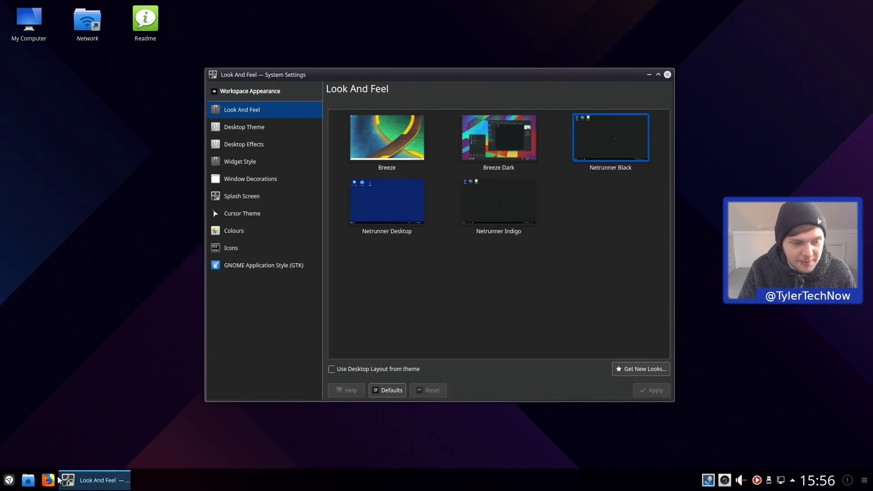
click(29, 480)
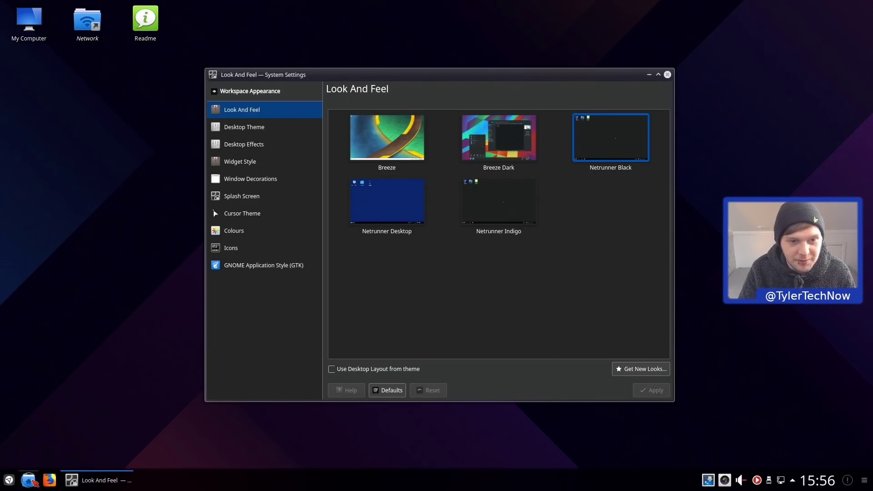
drag(421, 106, 281, 86)
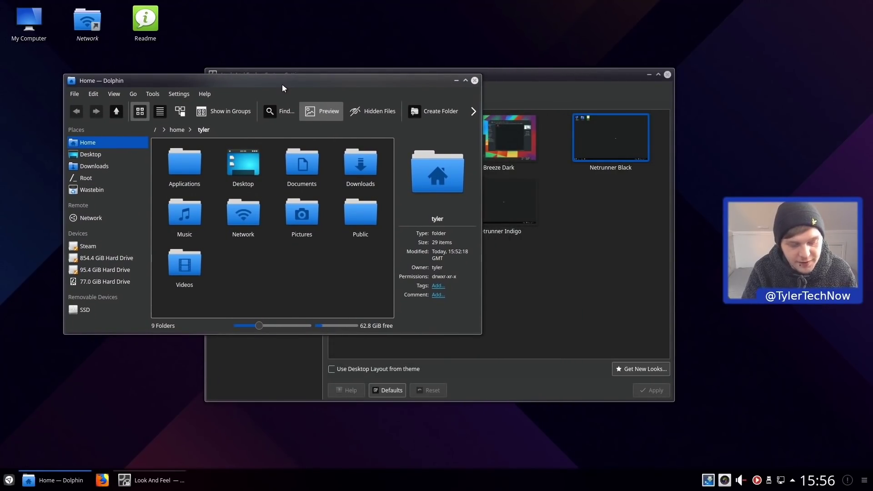
Launch Kvantum Manager, show its Change/Delete Theme section, and move its window clear of the Dolphin window.
key(super)
text(kvan)
key(Return)
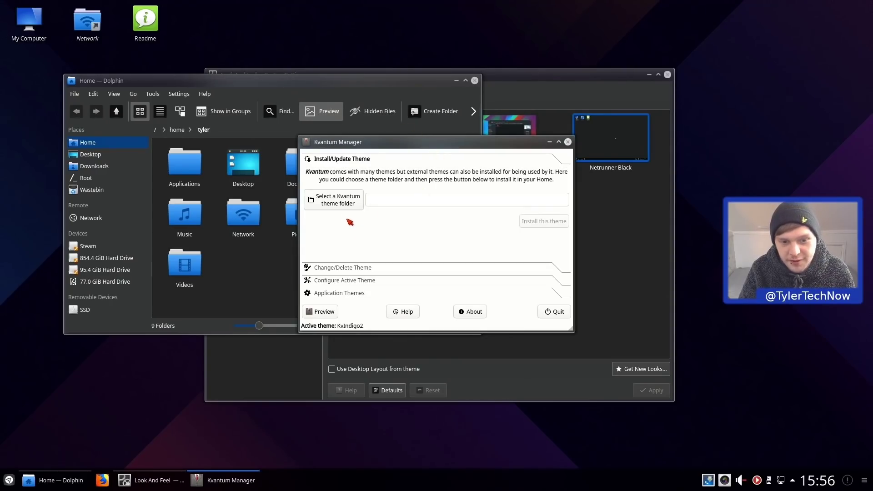
click(343, 267)
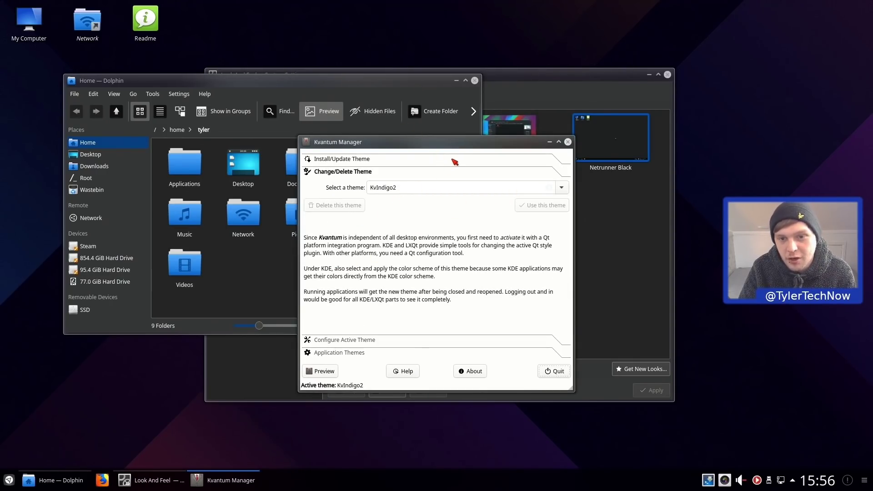
drag(454, 162, 648, 149)
click(568, 105)
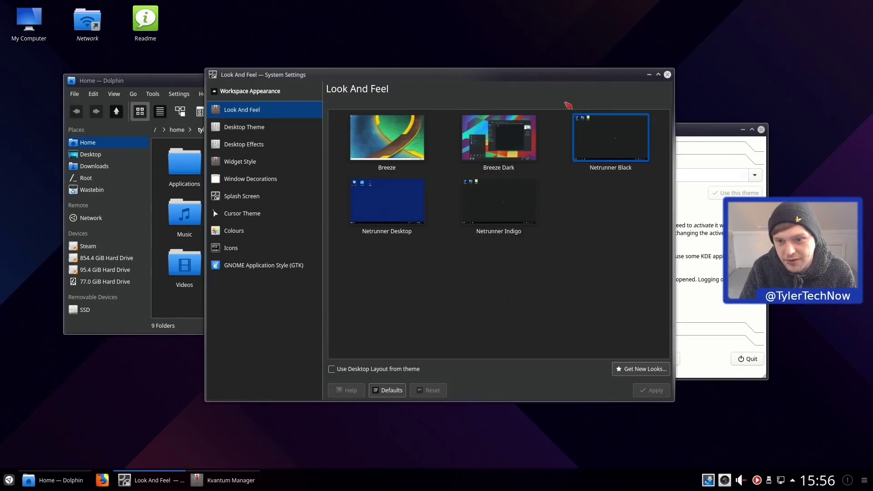
click(680, 143)
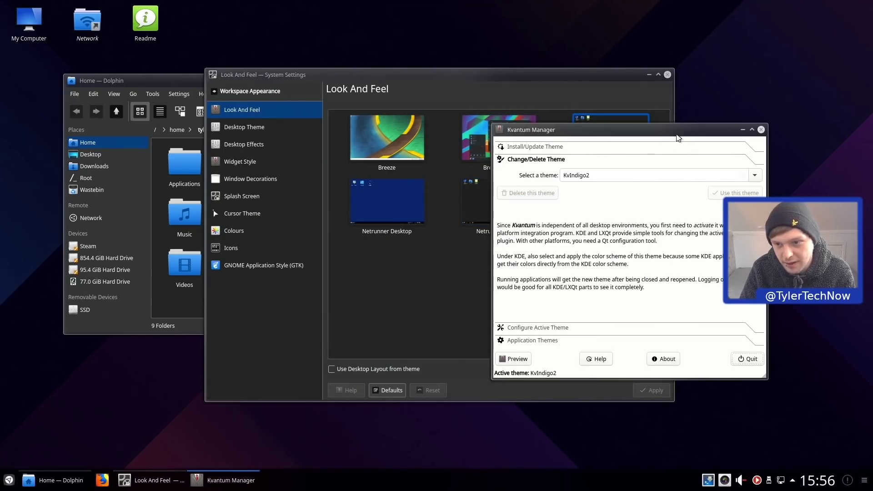
Browse the available Kvantum themes without choosing another, and close Kvantum Manager.
click(754, 175)
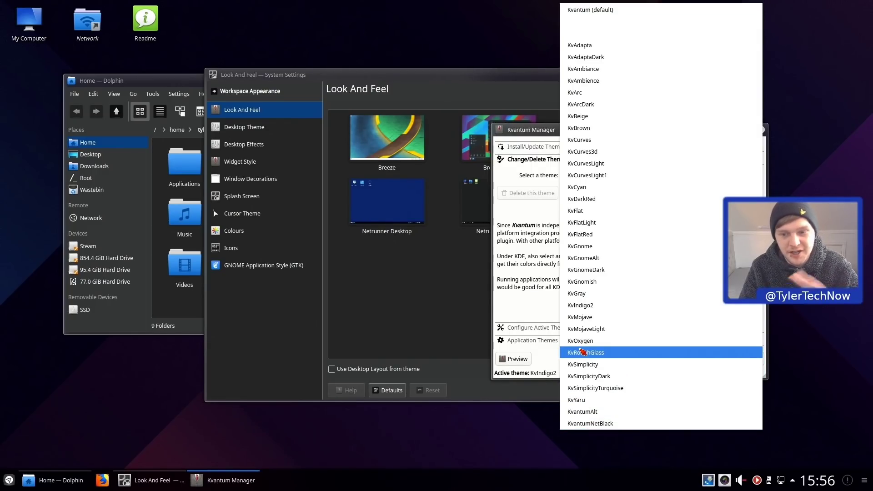
click(370, 313)
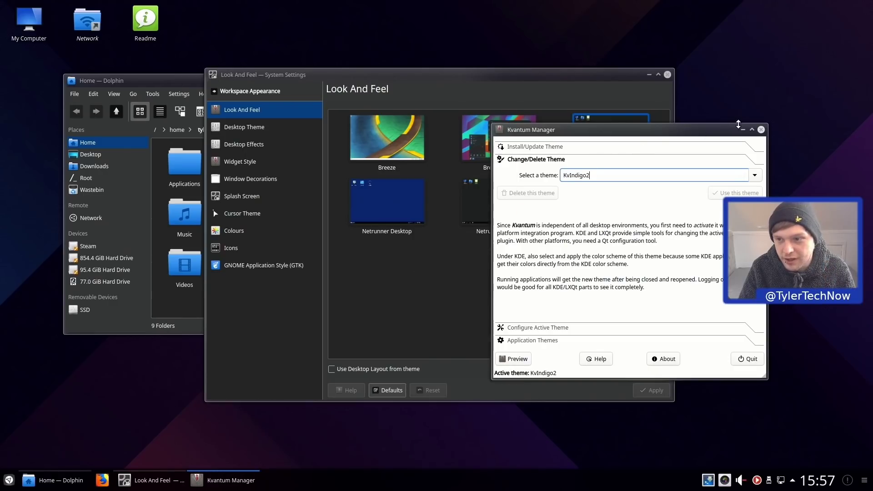
click(760, 130)
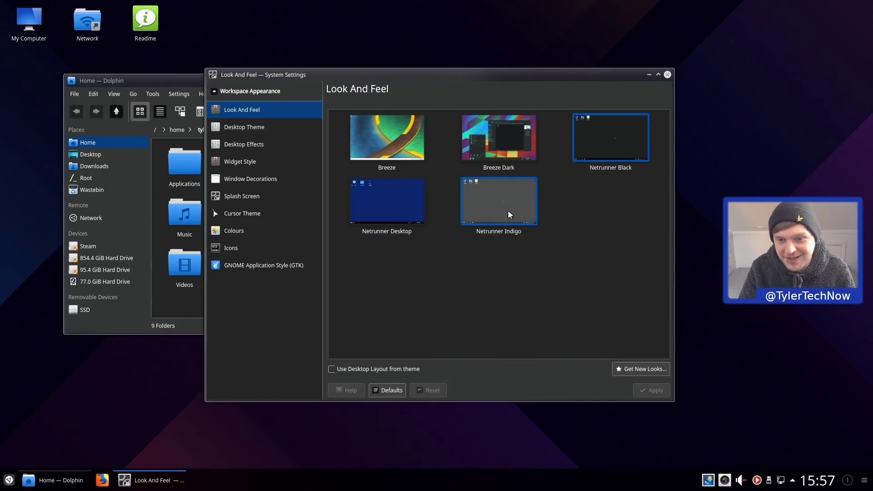
Apply the Netrunner Desktop look and feel, and preview its style in the application launcher.
click(384, 211)
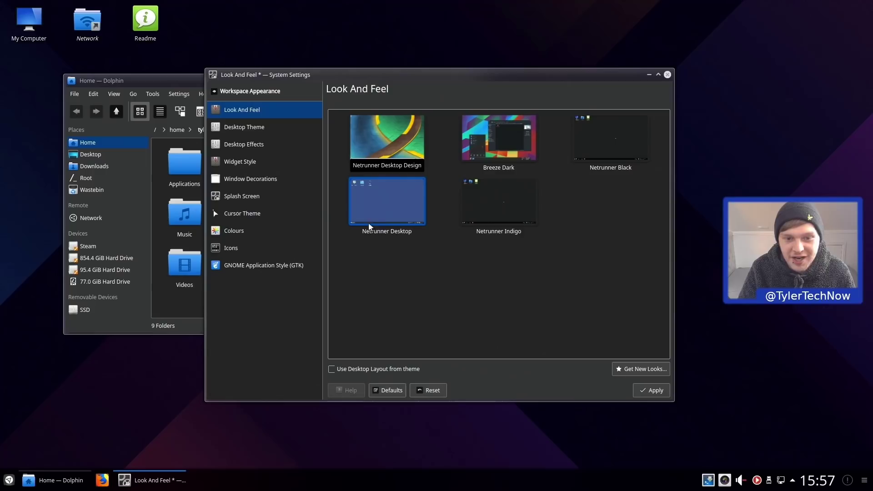
click(653, 391)
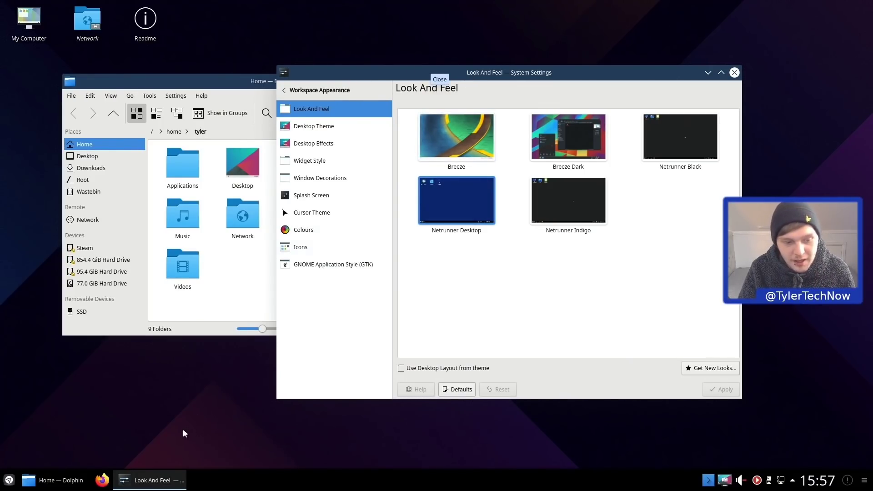
click(9, 479)
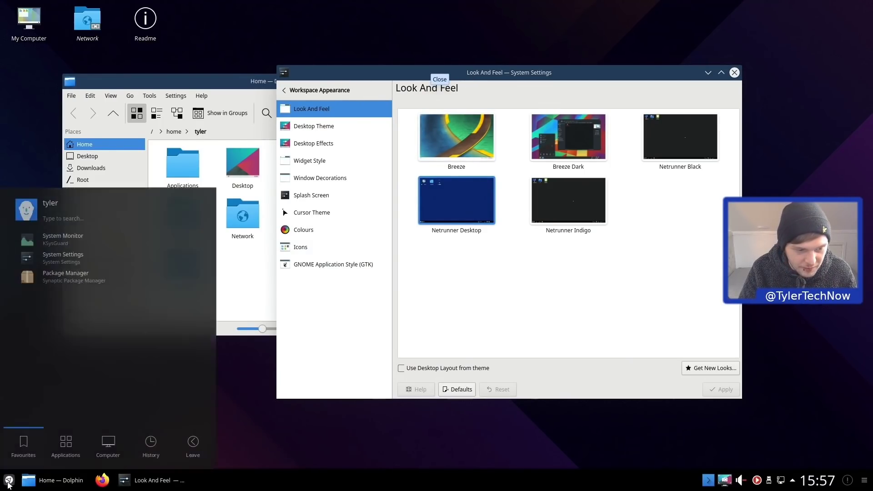
click(9, 480)
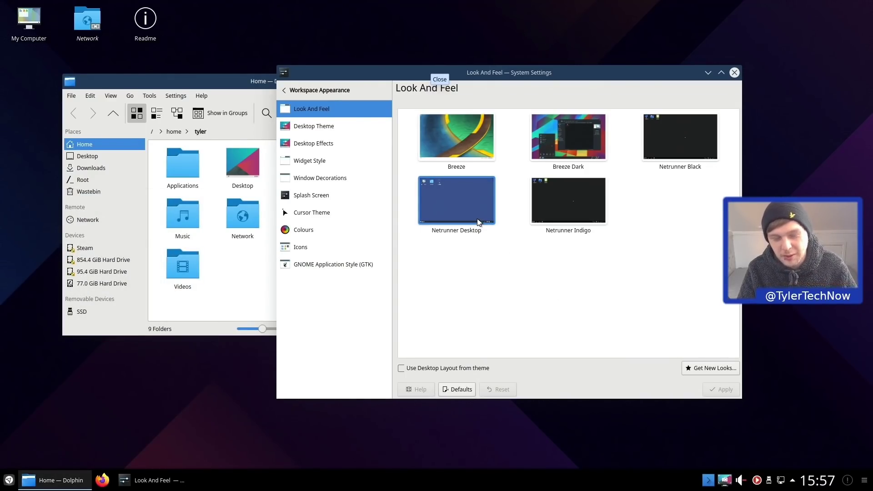
Apply the Netrunner Indigo look and feel to the desktop.
click(563, 196)
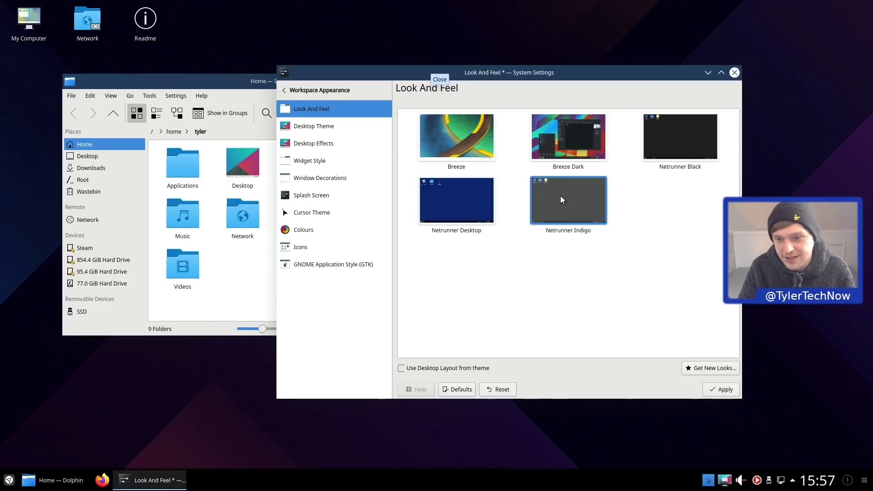
click(724, 389)
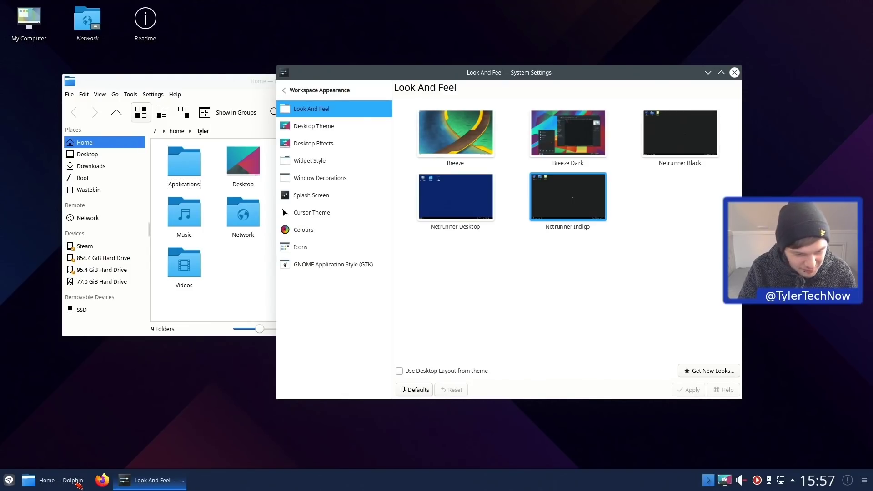
Shift the System Settings window slightly, and review the Desktop Theme and Desktop Effects pages.
mouse_move(455, 77)
mouse_down()
mouse_move(411, 326)
mouse_move(438, 74)
mouse_up()
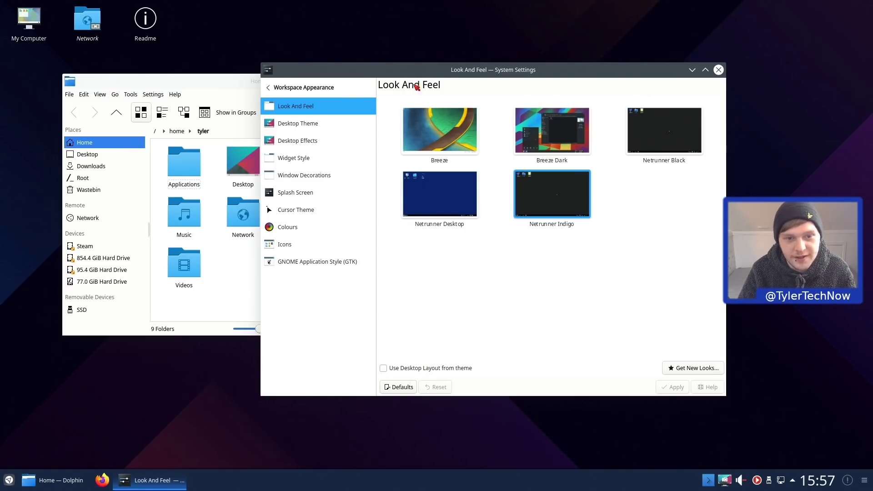
click(301, 124)
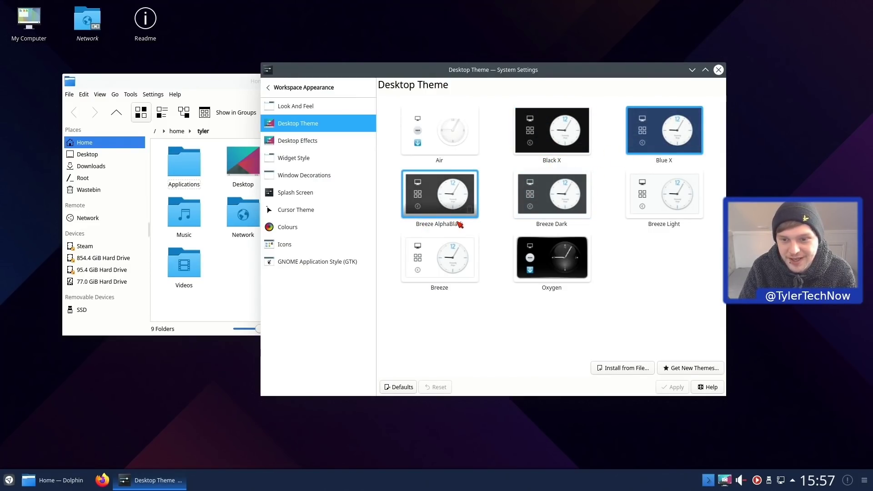
click(305, 141)
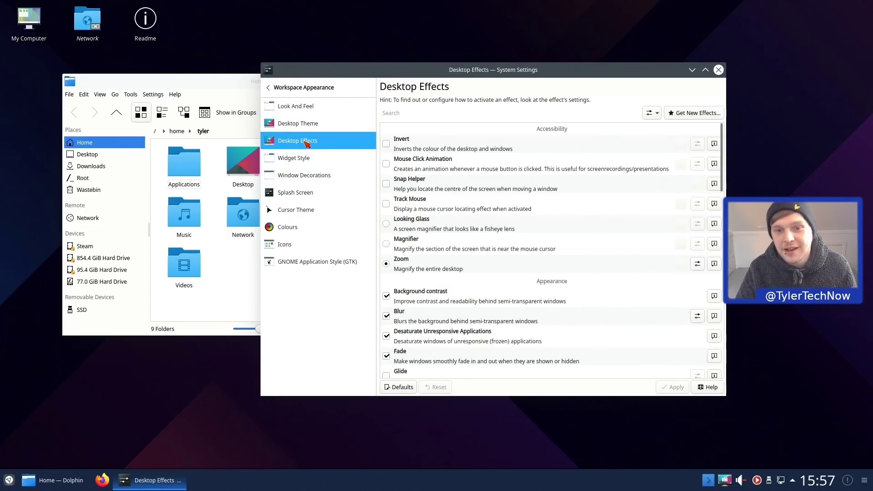
Close the Dolphin Home window and move the System Settings window closer to the centre of the desktop.
click(248, 82)
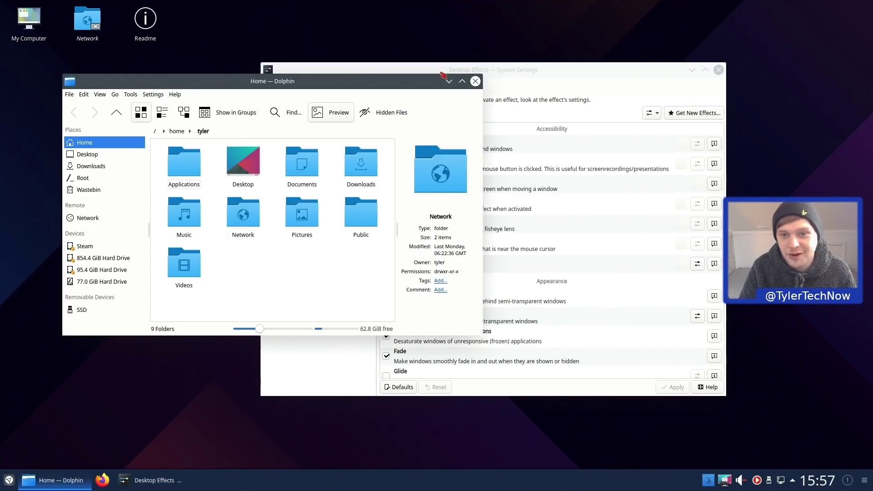
click(476, 81)
drag(506, 72, 465, 67)
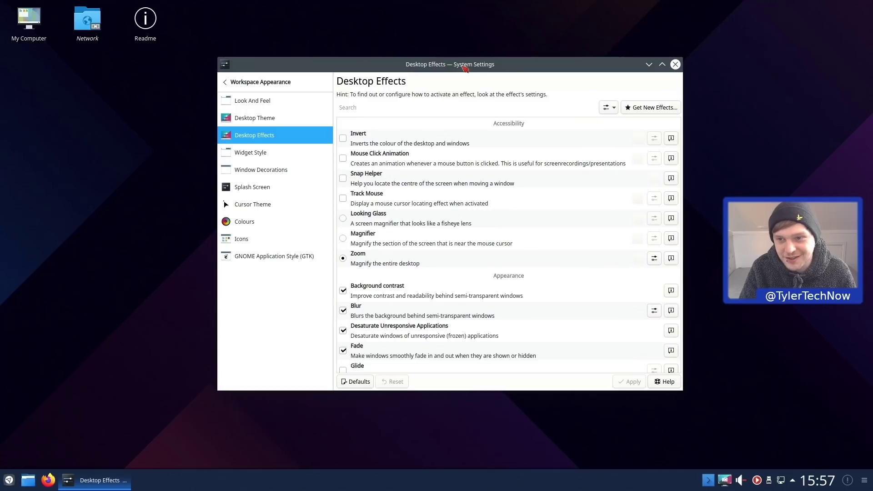
Minimise and restore System Settings, and replace the panel's task manager with the Icons-only Task Manager.
click(649, 65)
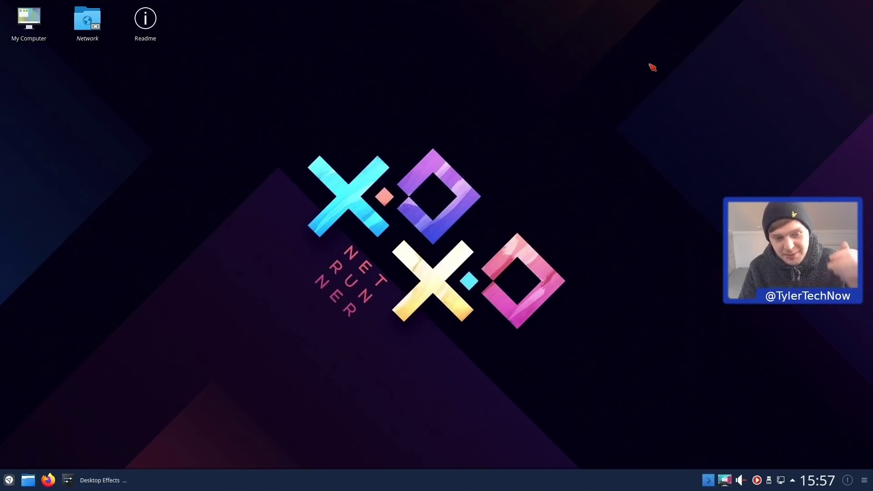
click(119, 478)
right_click(141, 485)
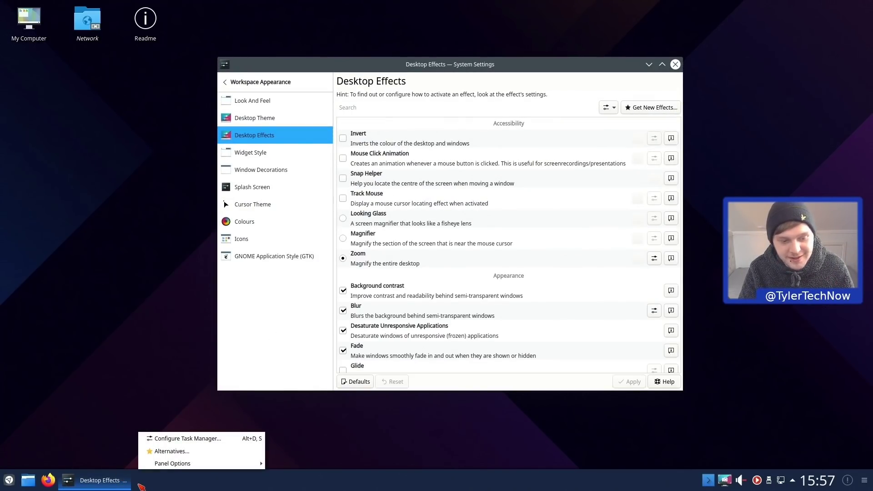
click(174, 454)
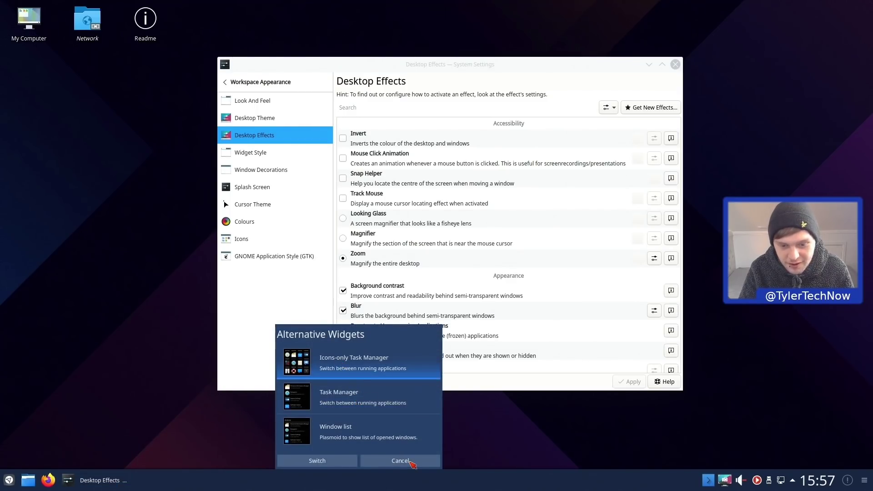
click(313, 461)
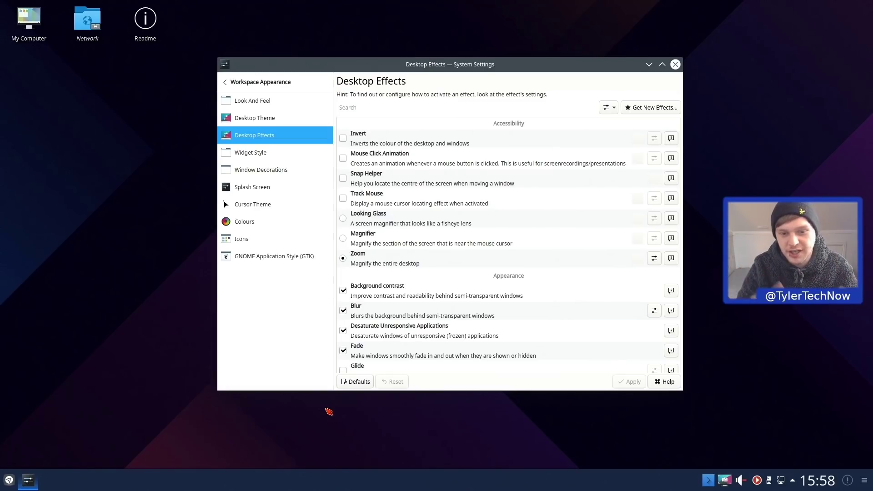
Minimise and restore the System Settings window twice to preview the minimise animation.
click(649, 65)
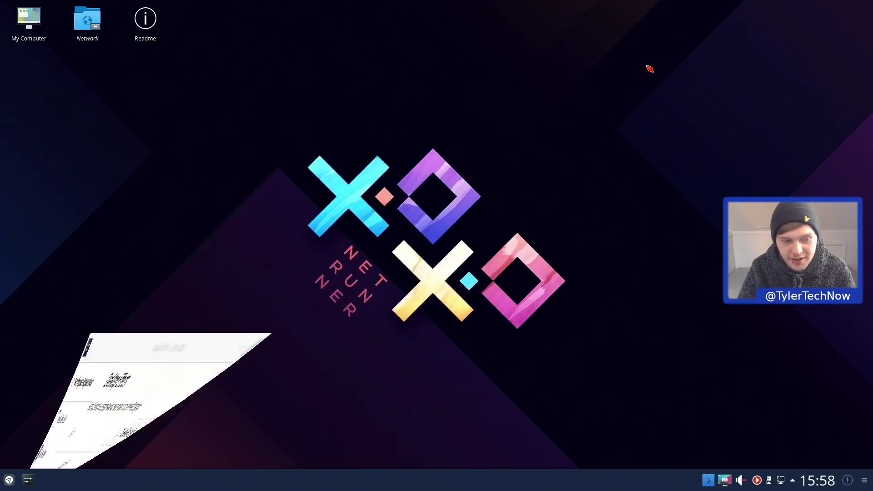
click(29, 484)
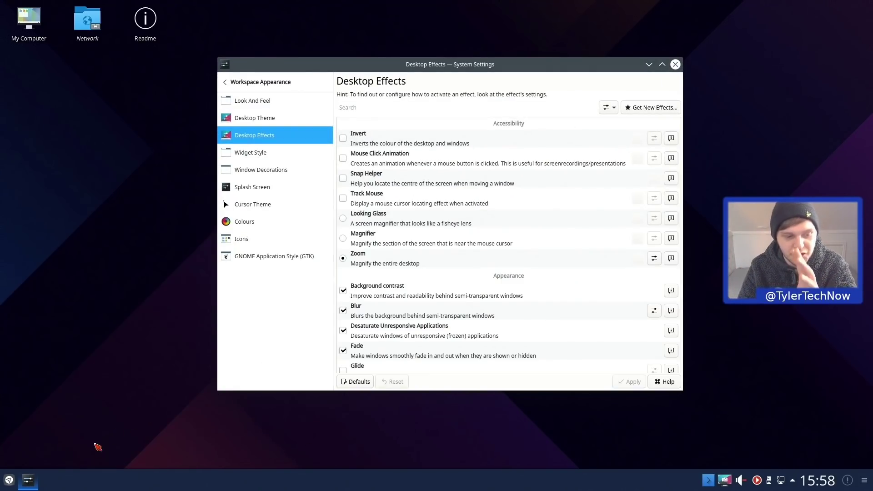
click(35, 476)
click(35, 479)
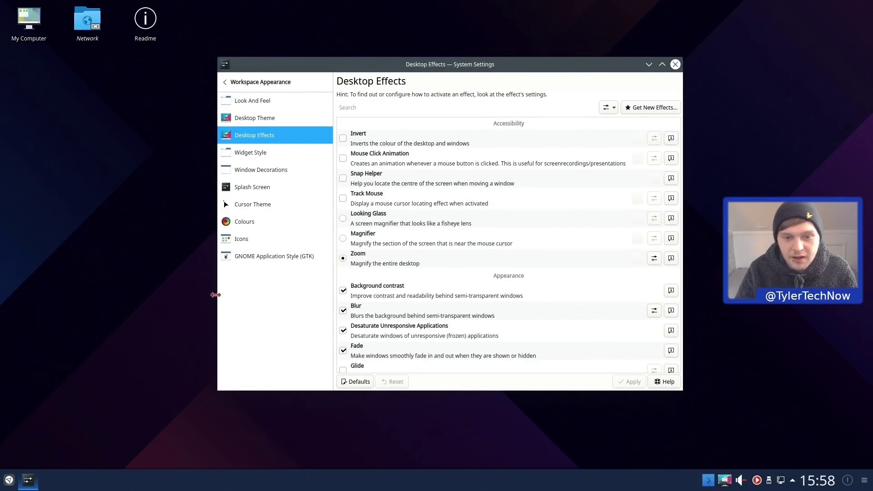
Examine the Desktop Effects list from Accessibility to Virtual Desktop Switching Animation, minimising and restoring the window once to preview Magic Lamp.
scroll(396, 283, down, 2)
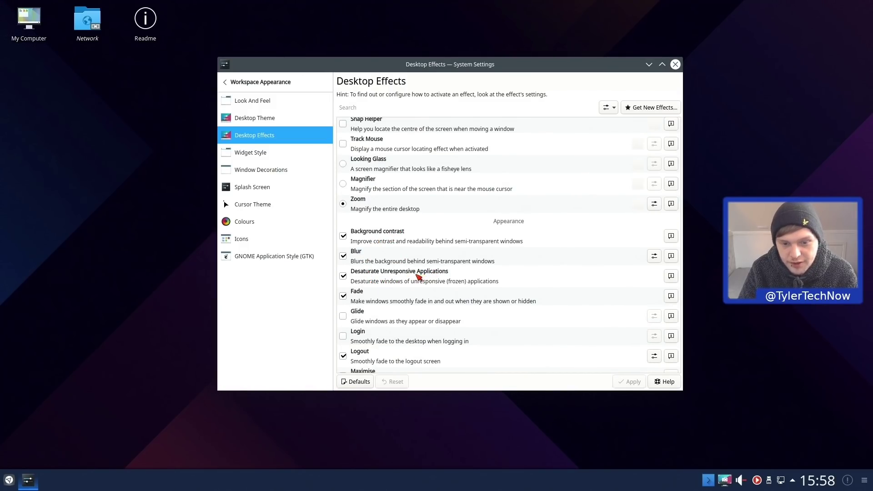
scroll(418, 276, down, 2)
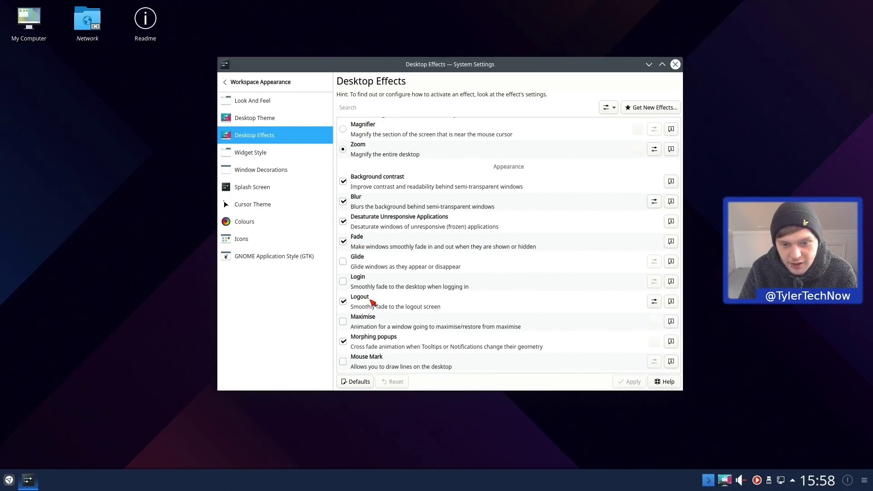
scroll(373, 334, down, 2)
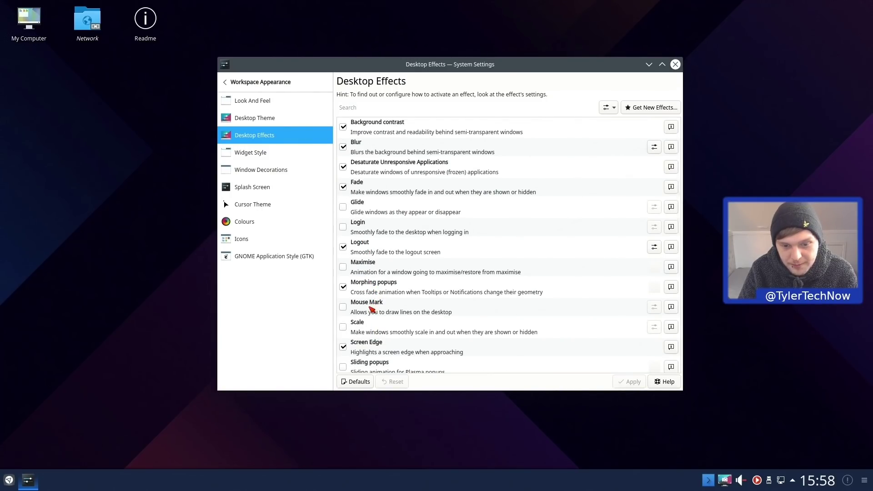
scroll(370, 309, down, 1)
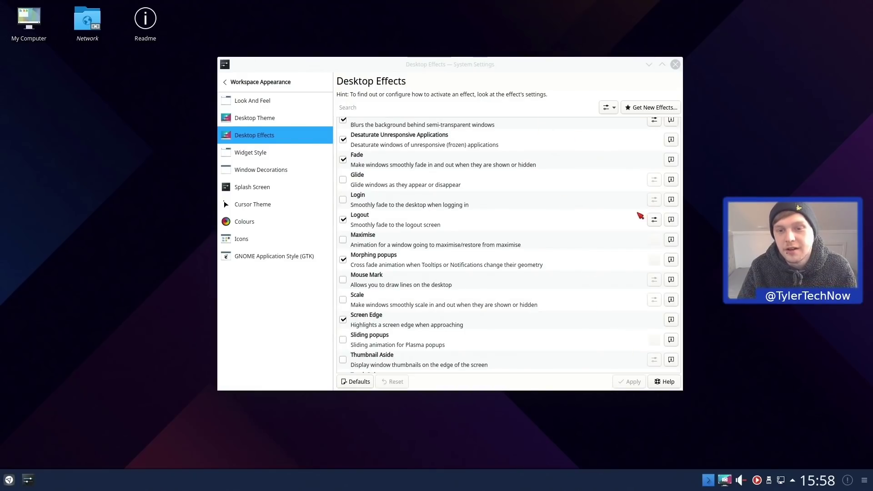
mouse_move(872, 490)
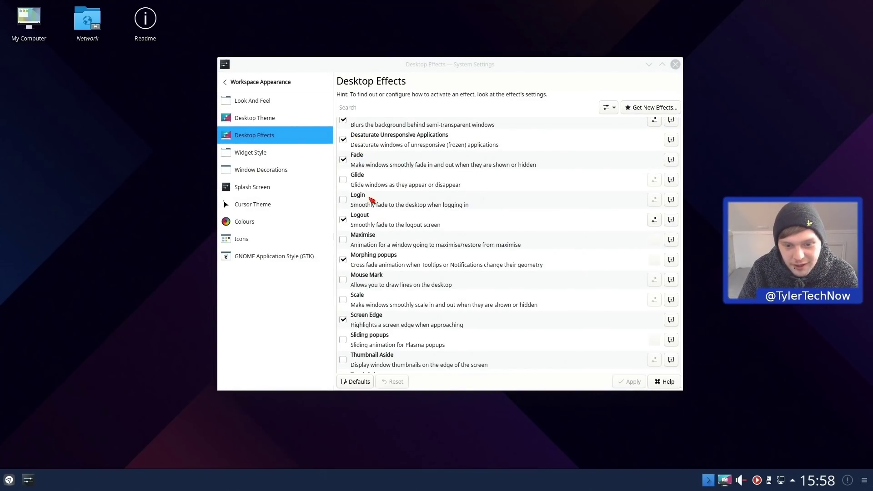
scroll(377, 313, down, 4)
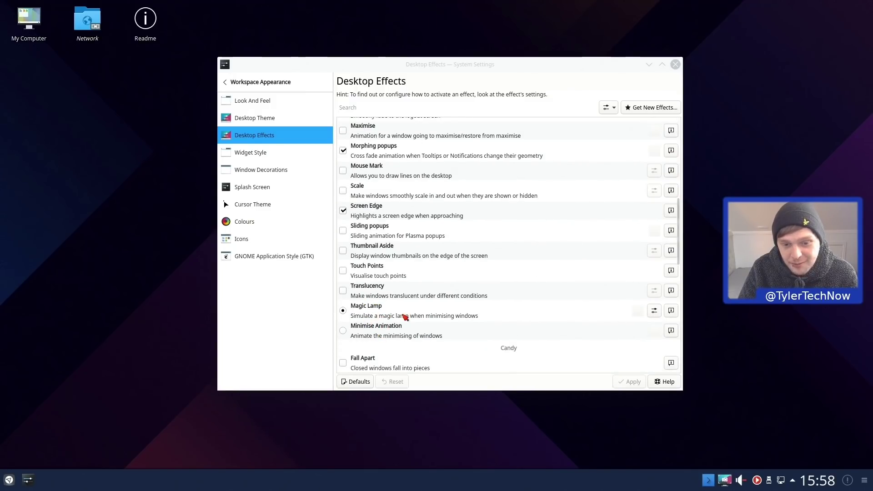
click(648, 64)
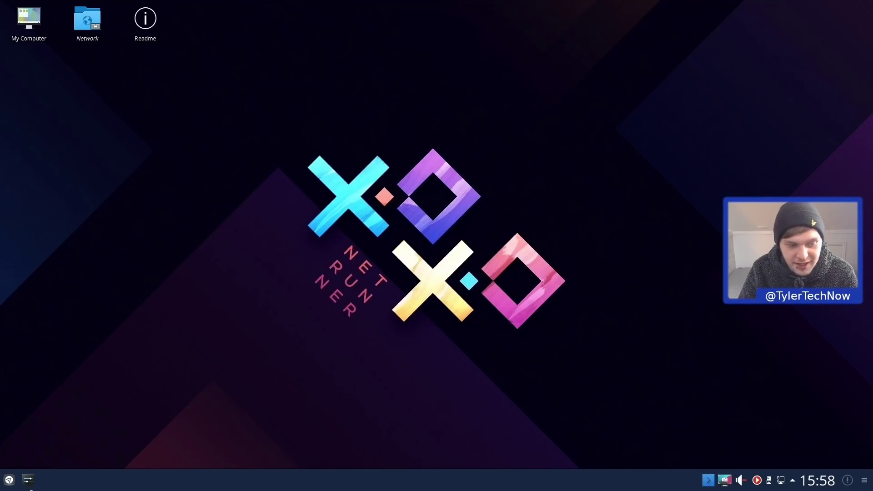
click(30, 486)
scroll(439, 336, down, 5)
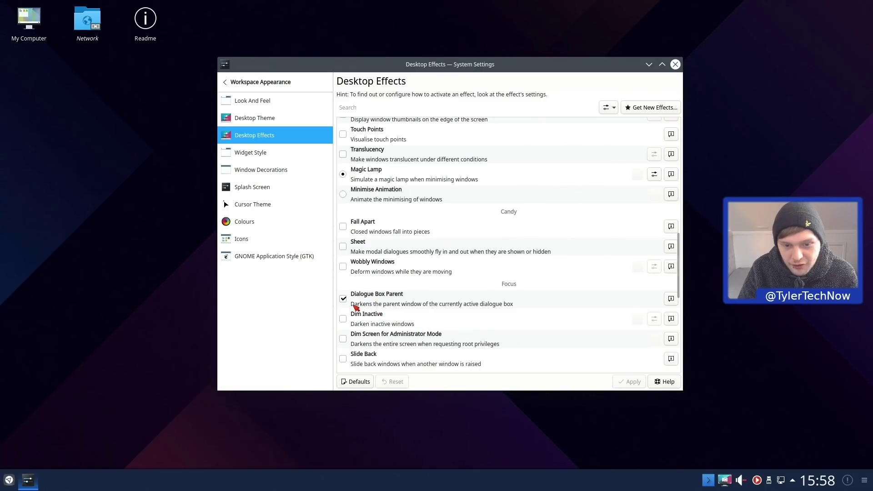
scroll(363, 313, down, 8)
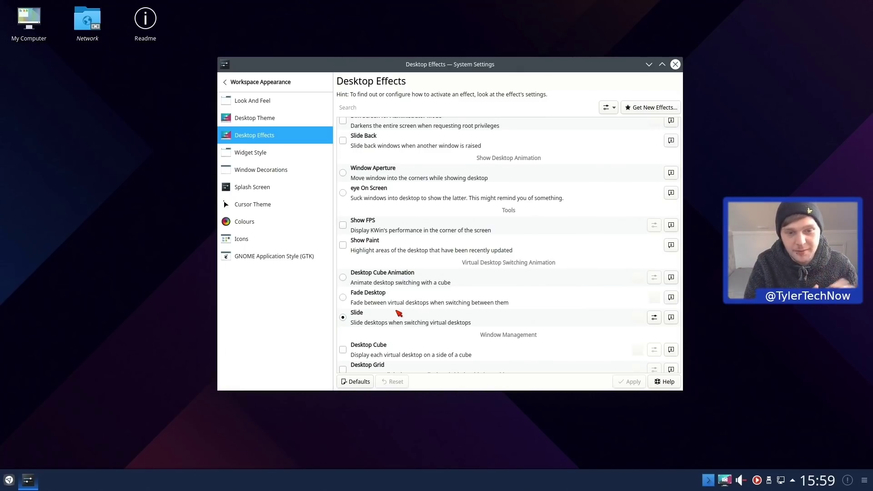
Find the Virtual Desktops settings module through the application launcher and apply 4 as the number of desktops.
key(super)
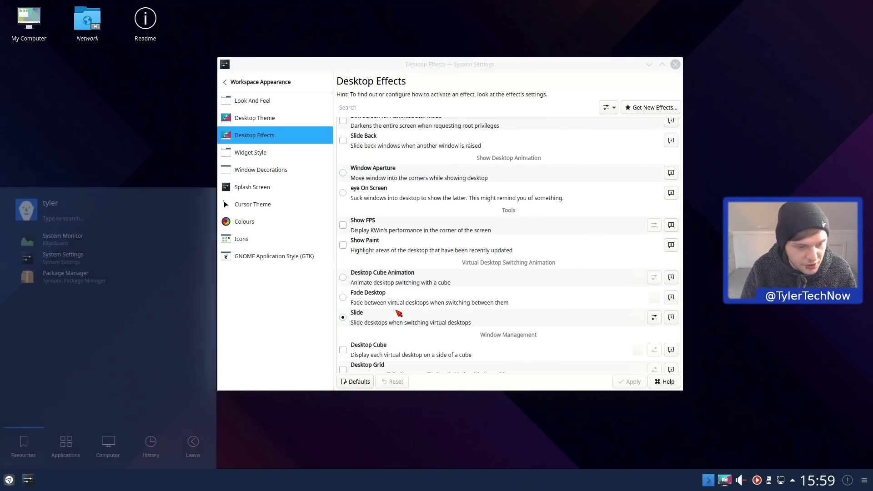
text(virt)
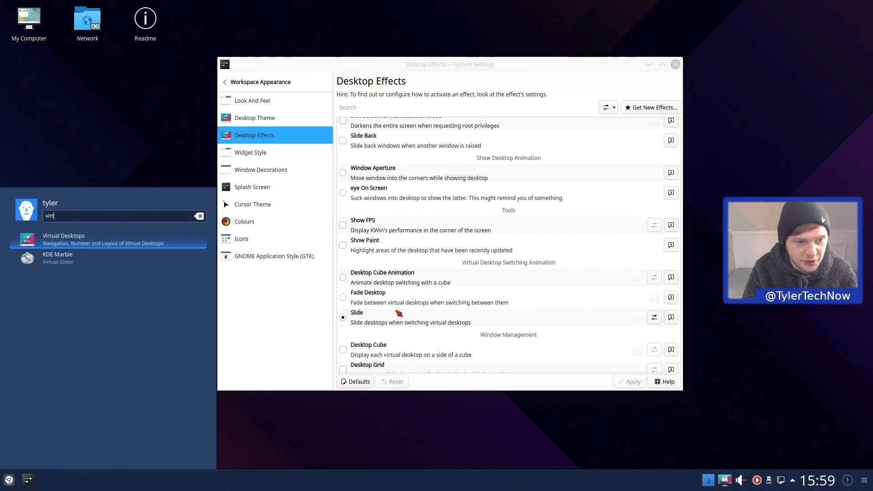
key(Return)
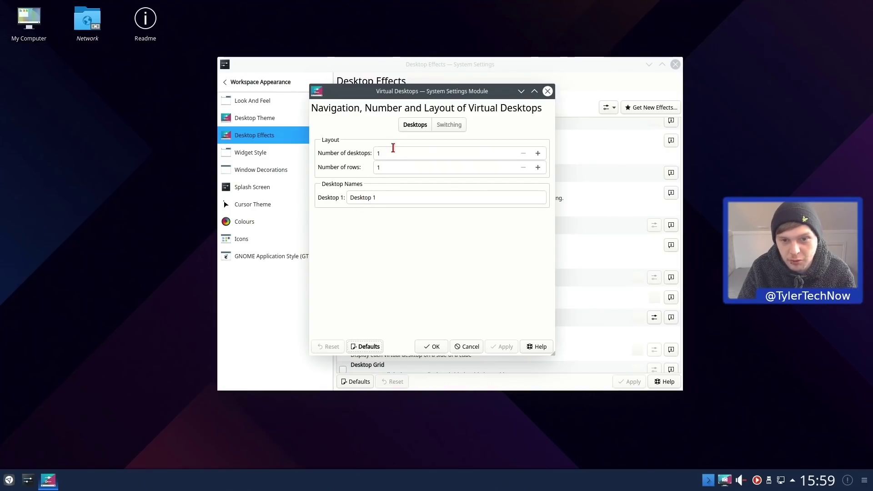
click(537, 154)
click(538, 153)
click(538, 153)
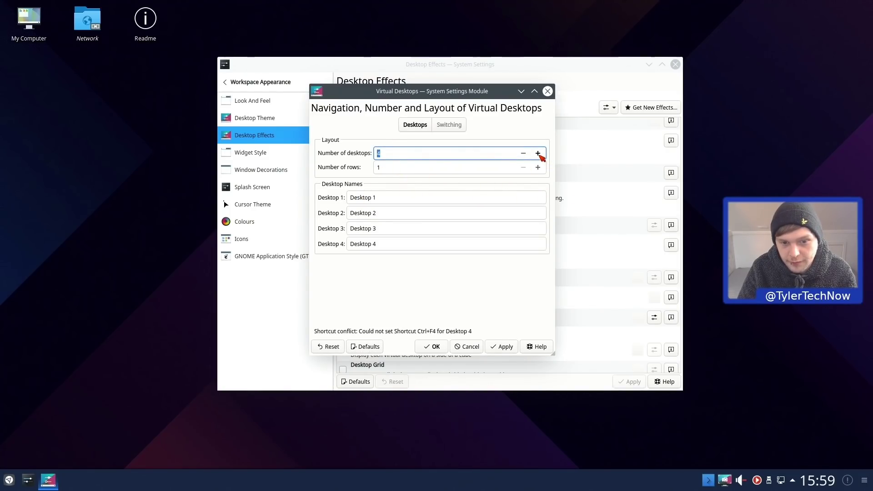
click(505, 347)
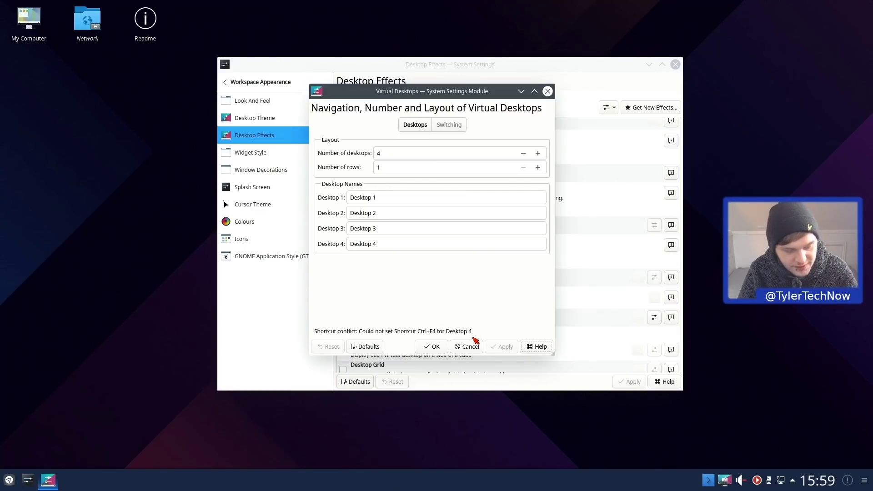
Switch back and forth between the virtual desktops to preview the slide animation, and close the Virtual Desktops module.
key(ctrl+F2)
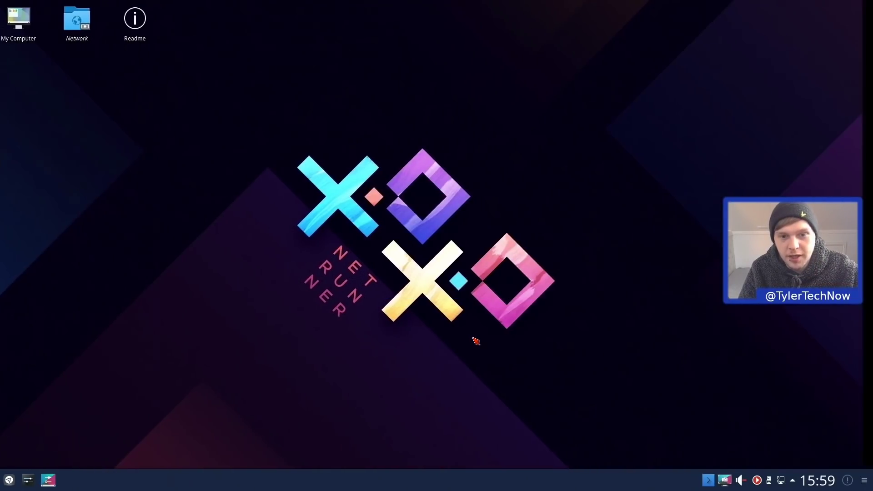
key(ctrl+F3)
key(ctrl+F4)
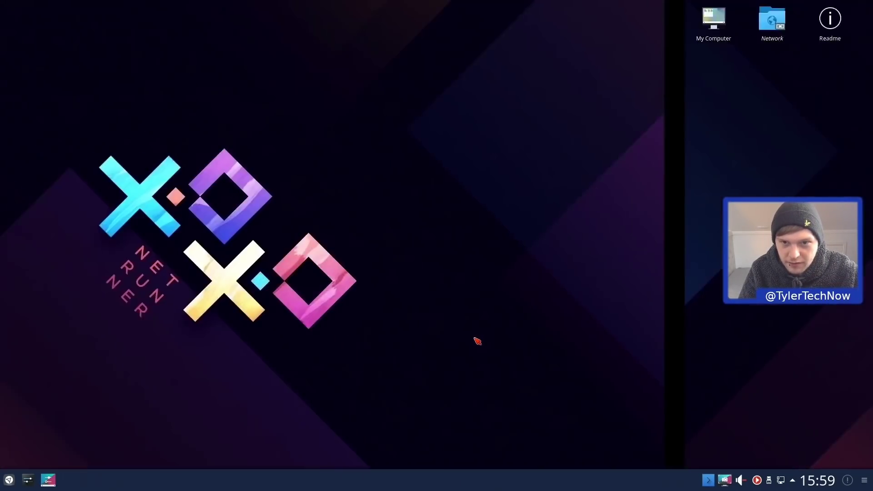
key(ctrl+F1)
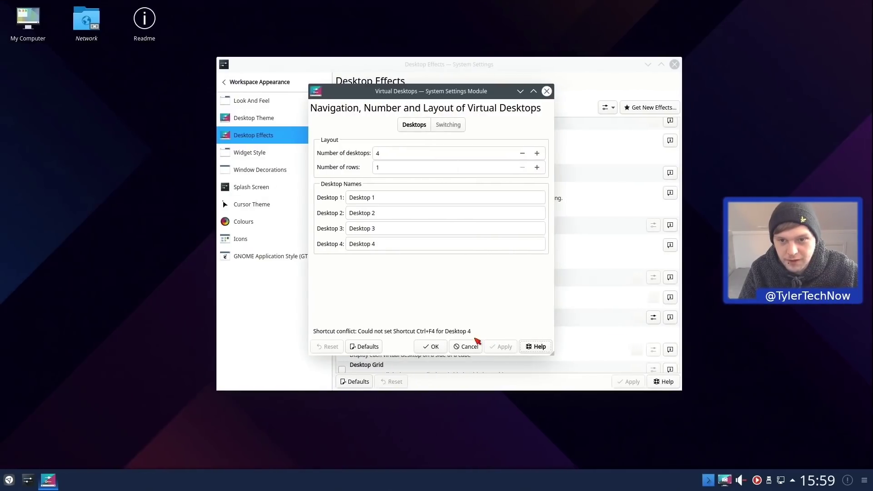
key(ctrl+F2)
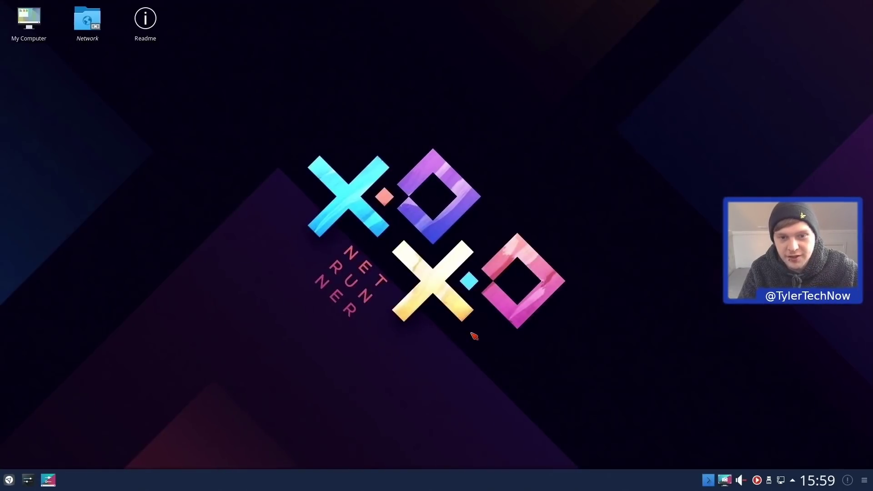
key(ctrl+F1)
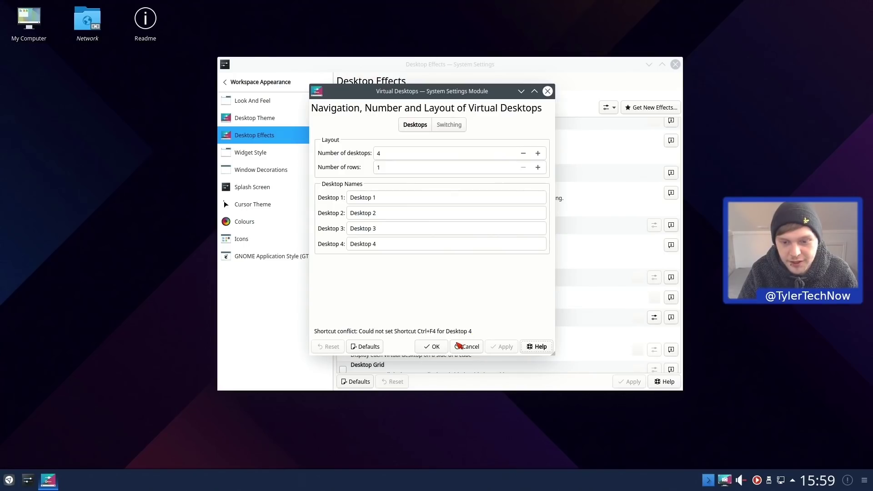
click(458, 347)
Review the remaining Desktop Effects, the Widget Style page and the available Window Decorations themes.
scroll(490, 293, down, 5)
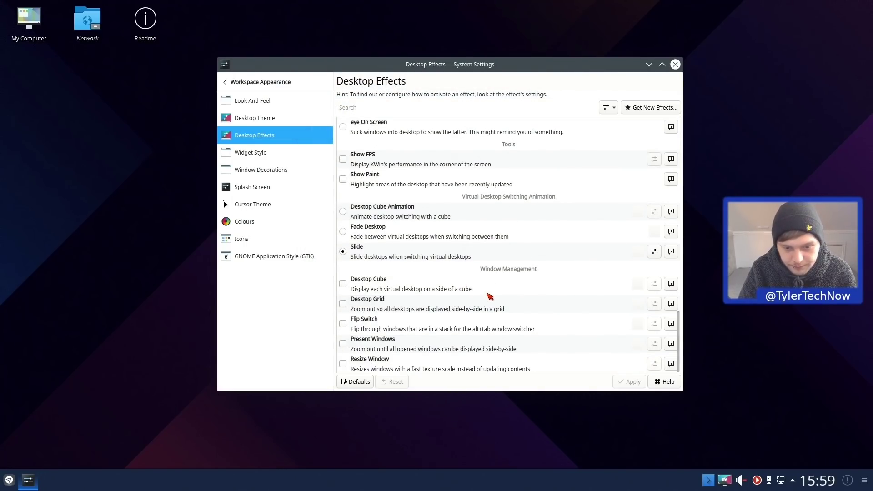
click(260, 156)
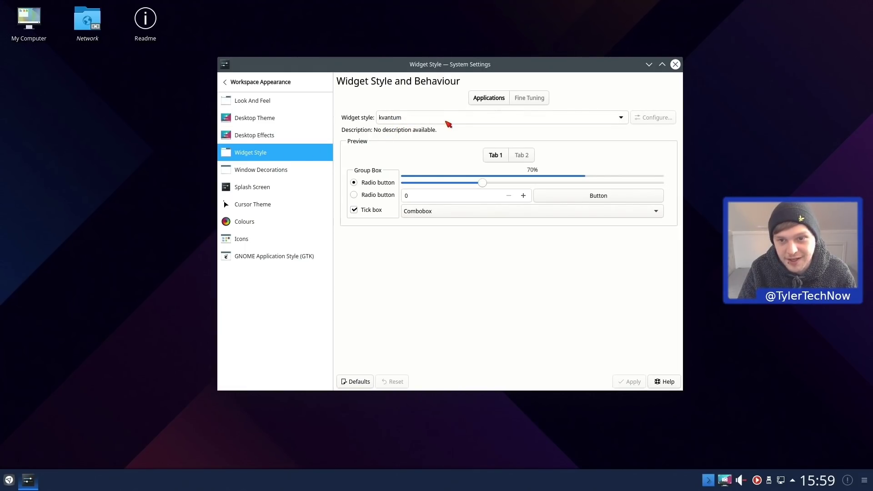
click(255, 170)
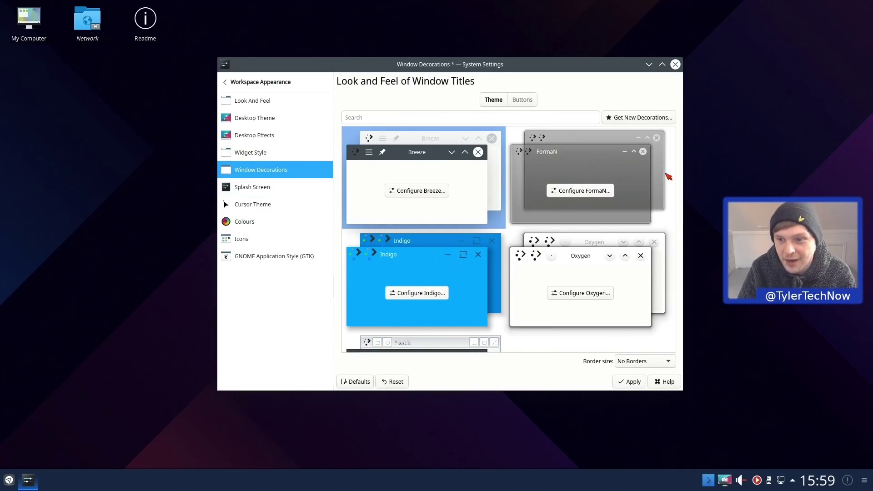
scroll(674, 156, down, 1)
drag(674, 156, 672, 238)
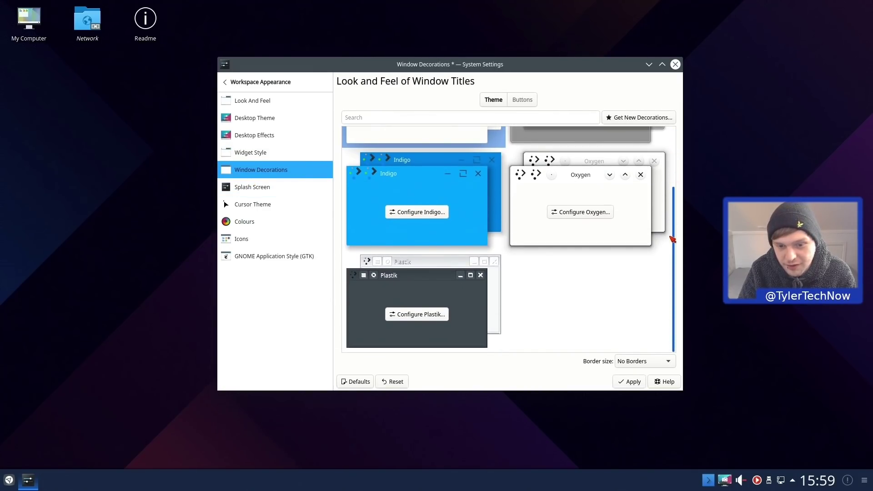
scroll(499, 204, up, 2)
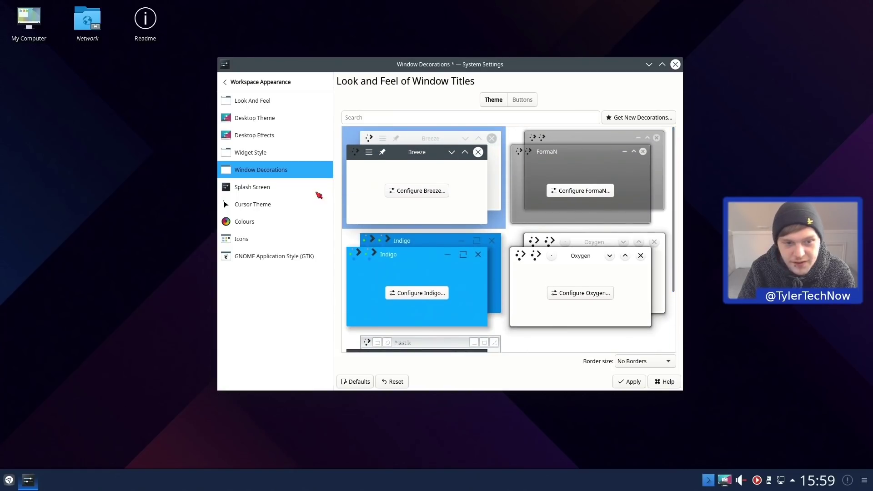
Go to the Splash Screen themes, discarding the pending Window Decorations changes.
click(253, 187)
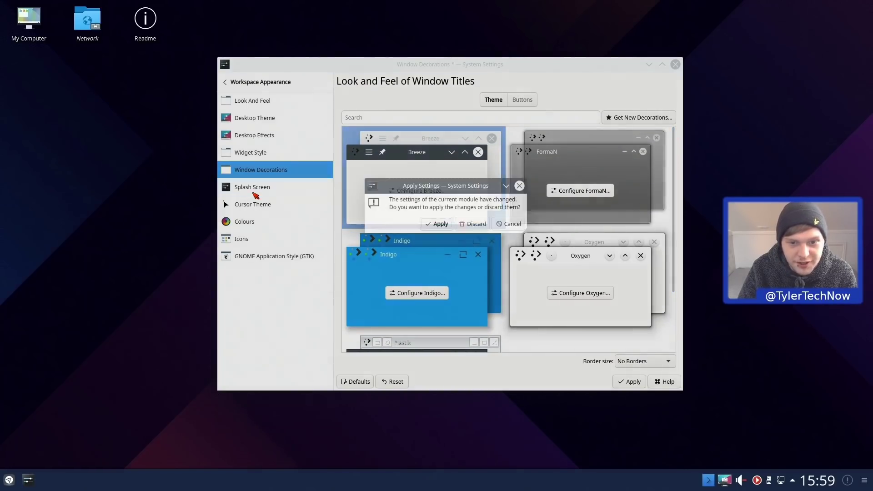
click(475, 224)
mouse_move(520, 205)
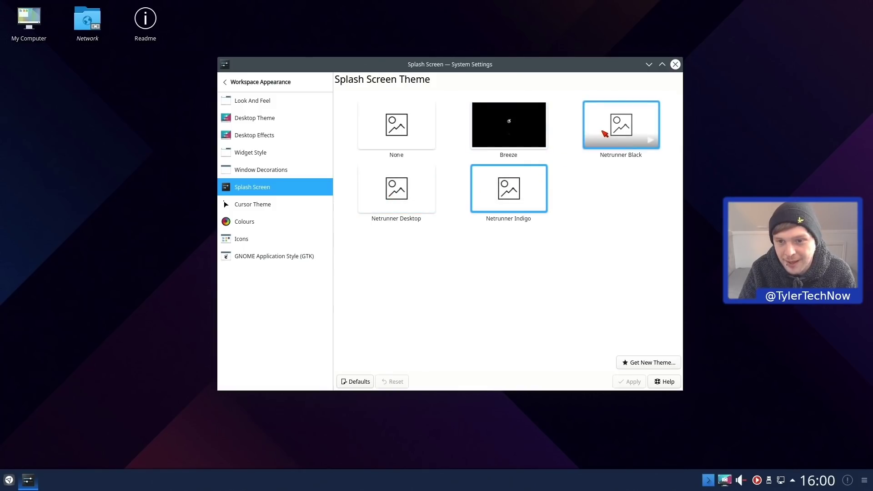
Apply the Breeze mouse cursor theme.
click(244, 206)
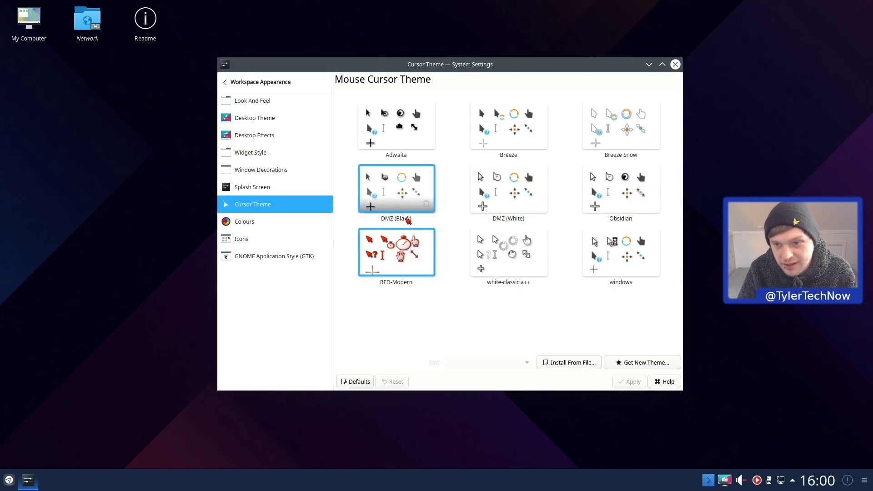
click(513, 123)
click(630, 381)
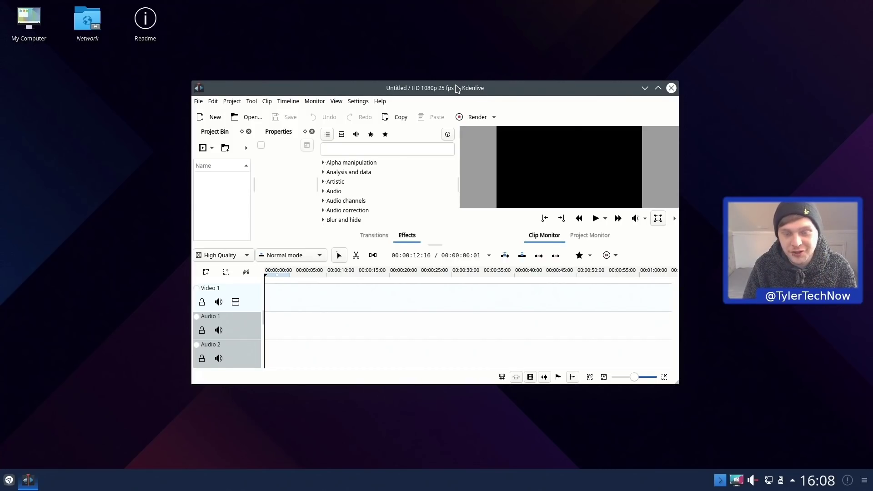
Hibernate the computer with Kdenlive open, wake it, and enter the account password to unlock the session.
key(super)
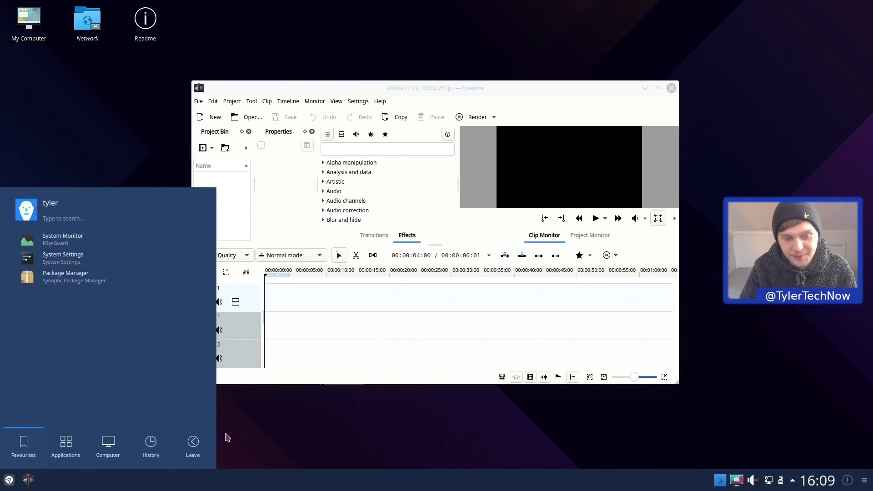
click(193, 444)
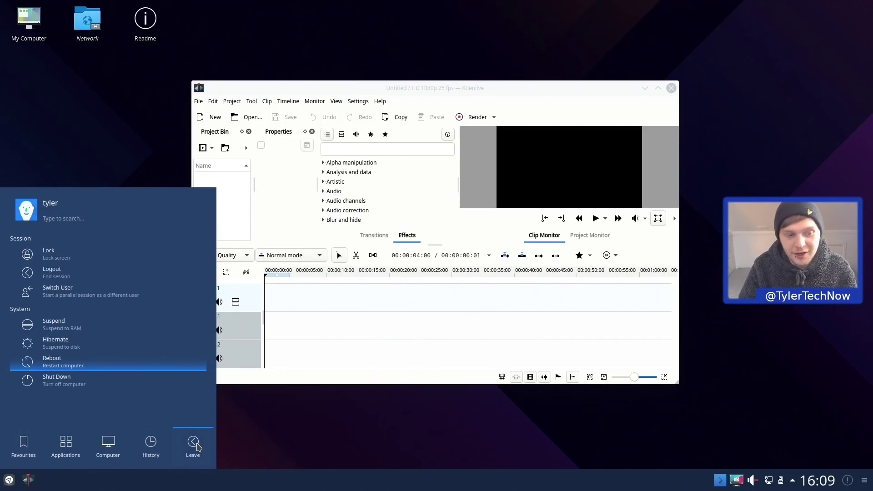
click(64, 342)
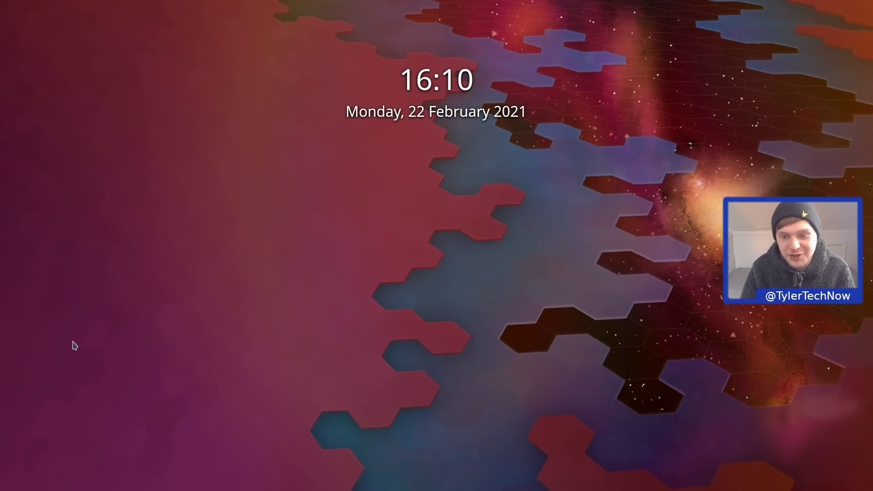
mouse_move(398, 286)
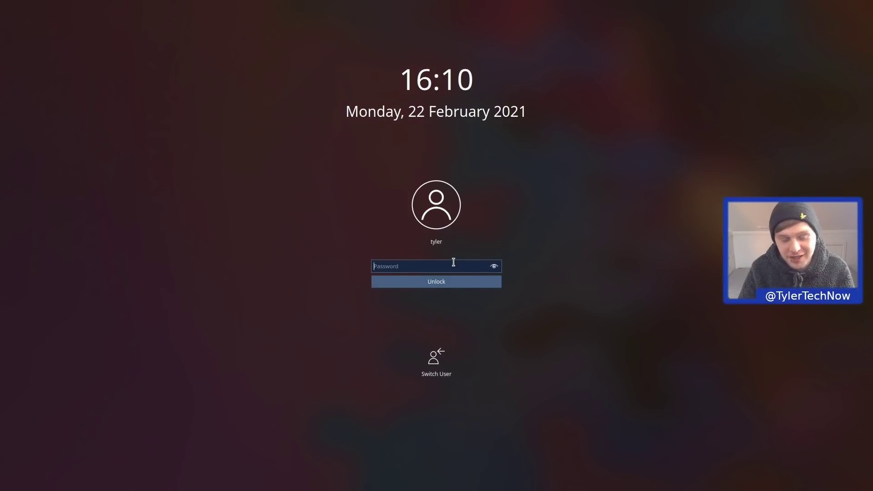
text(••••••••)
key(Return)
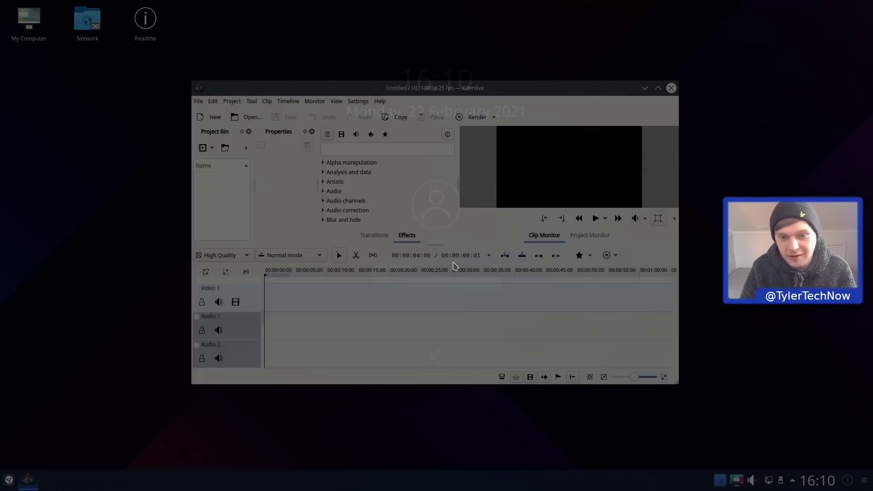